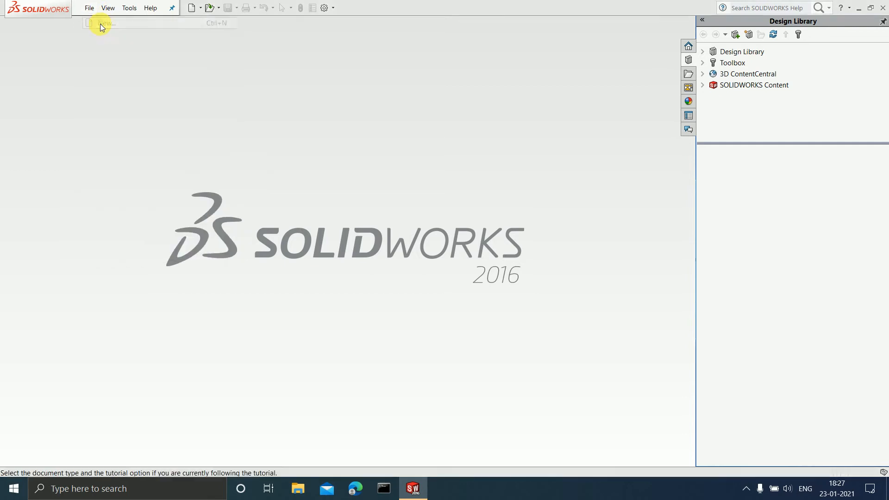
- Create a new part document and start a sketch on the Front Plane
click(456, 334)
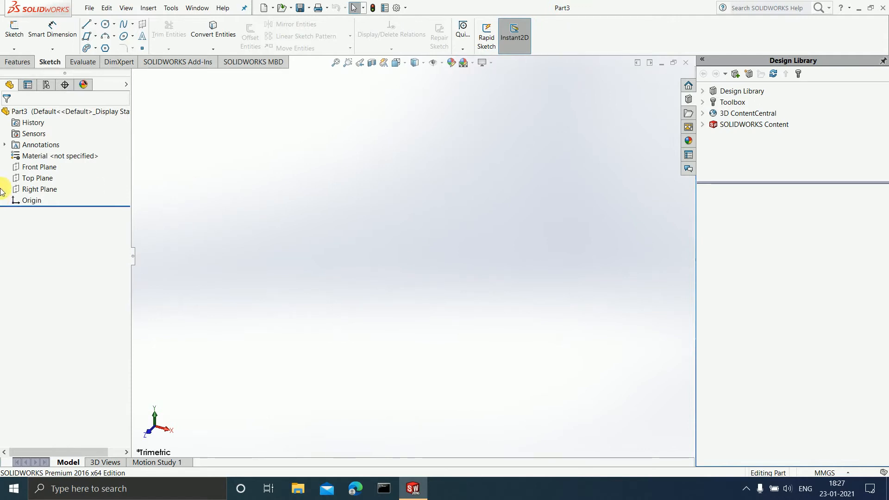
click(32, 167)
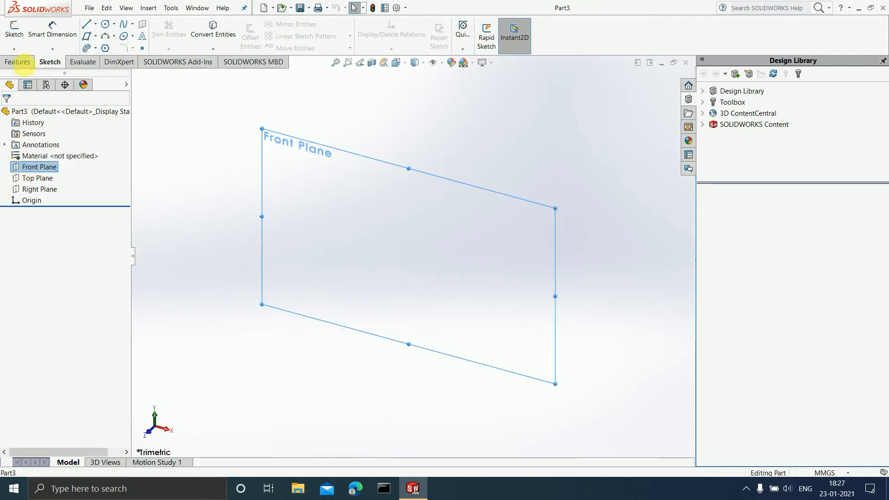
click(14, 29)
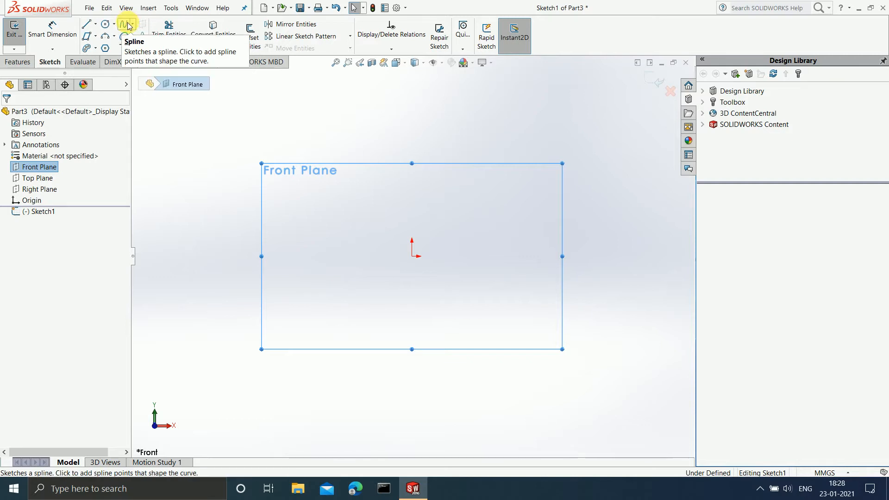
- Sketch a wave-shaped spline from the origin through three alternating high and low points, ending level with the origin about 183 mm away
click(134, 28)
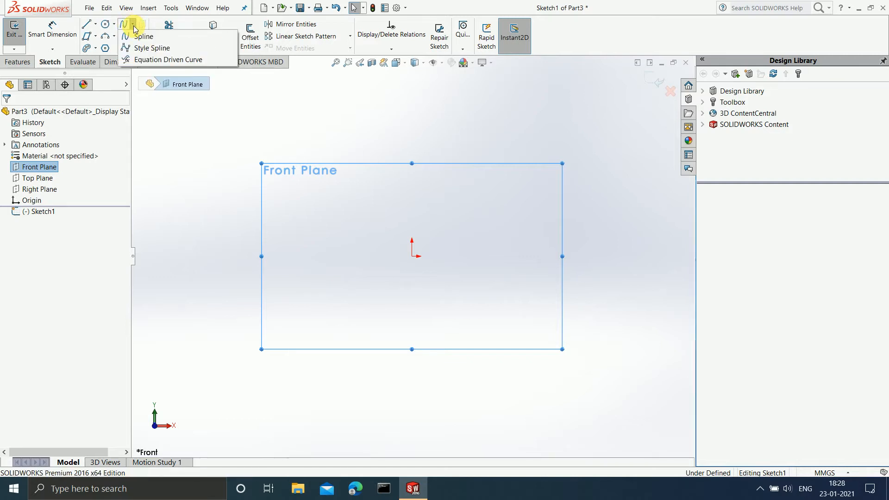
click(164, 41)
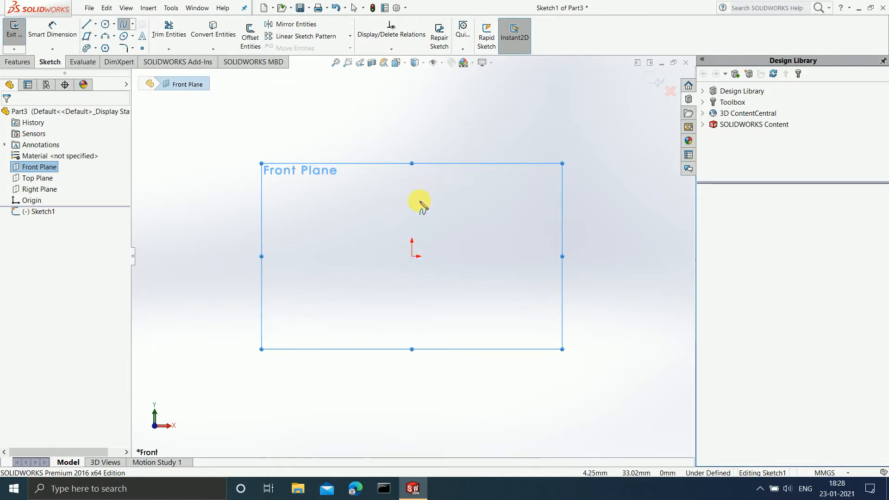
click(412, 256)
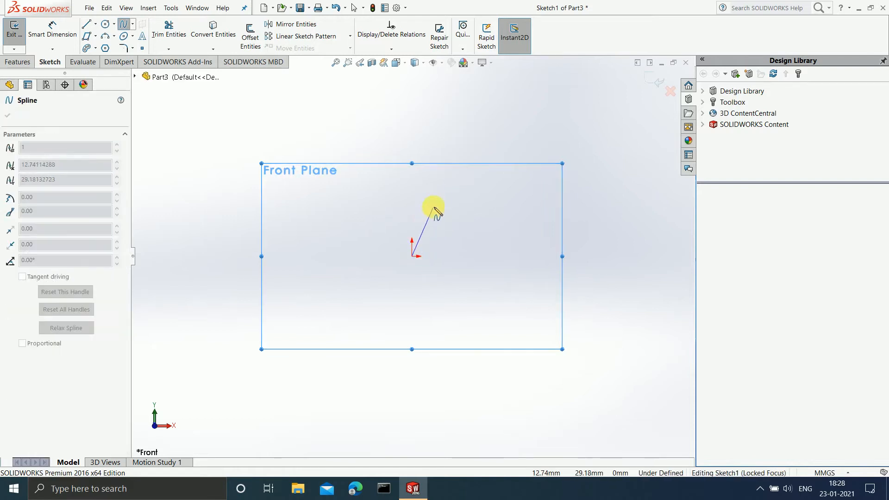
click(467, 184)
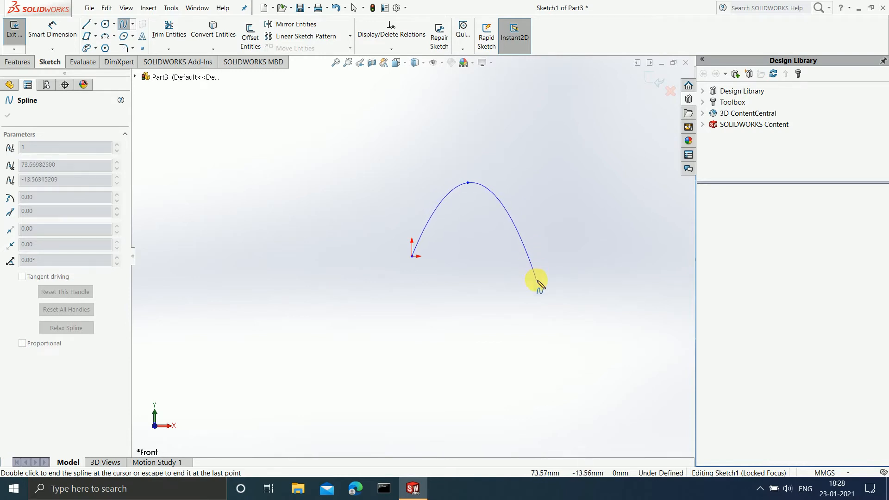
click(549, 308)
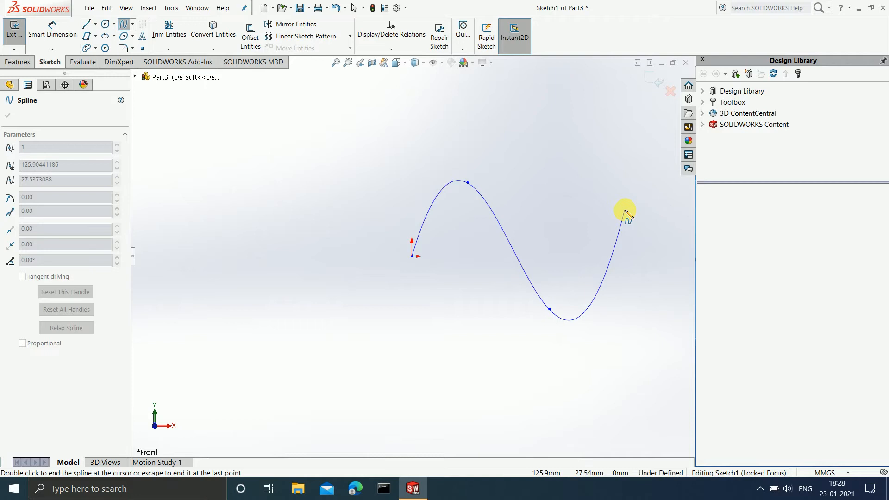
scroll(623, 212, up, 4)
scroll(524, 222, down, 1)
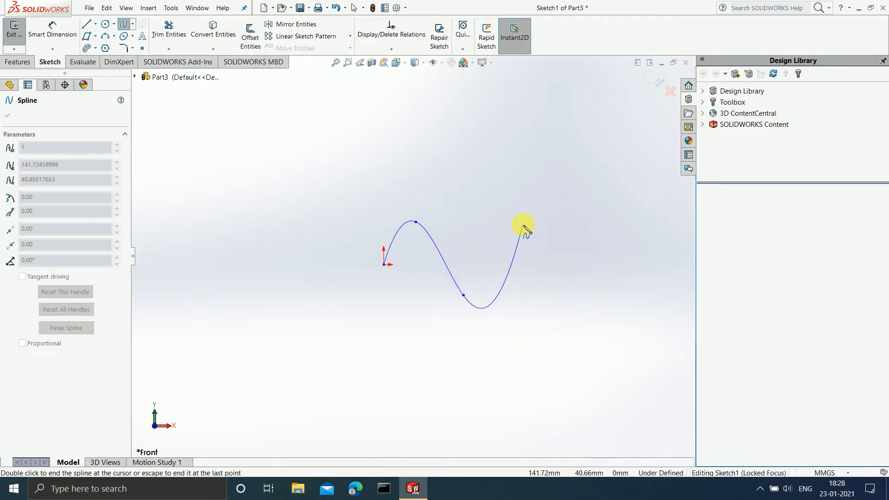
scroll(523, 227, down, 2)
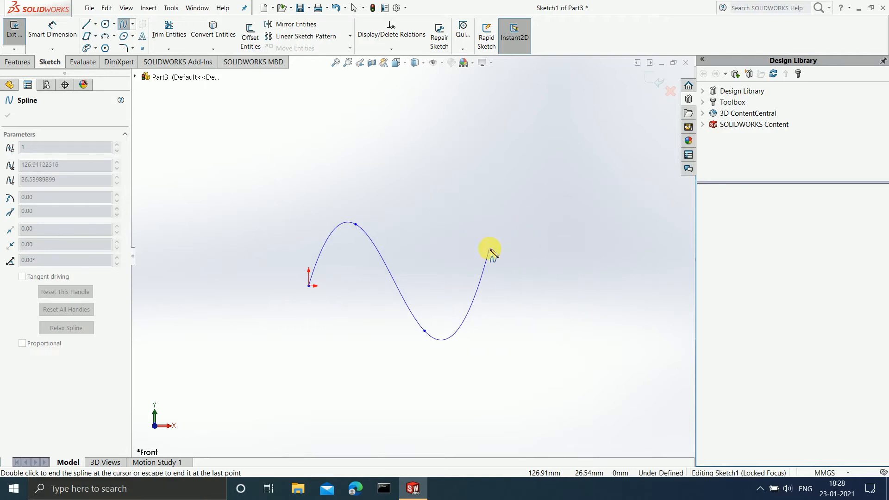
click(486, 224)
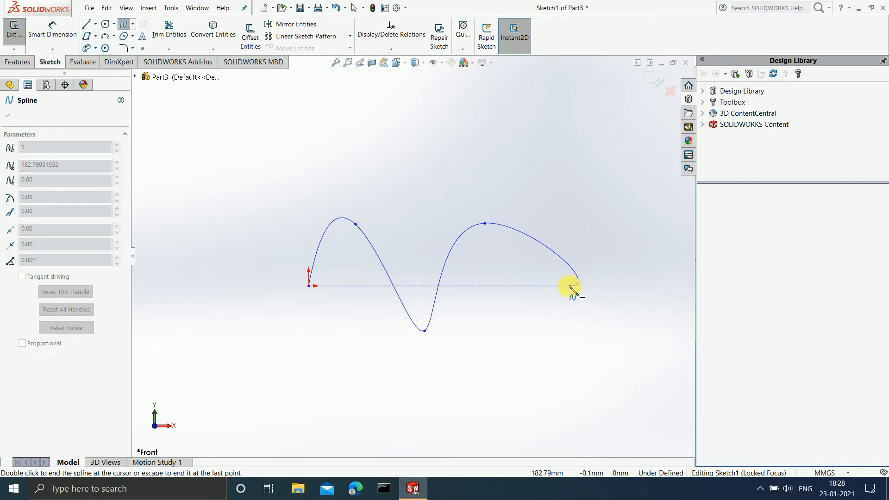
double_click(569, 286)
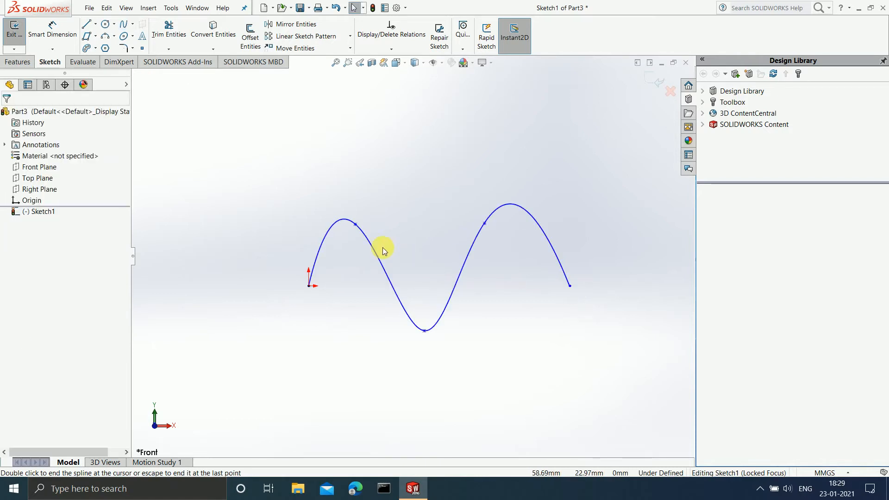
- Reshape the spline by moving its first interior point to about (43, 38.7) mm, raising the trough point, and moving the third to about (113, 34) mm
scroll(426, 268, down, 1)
scroll(426, 268, down, 1)
scroll(566, 236, down, 1)
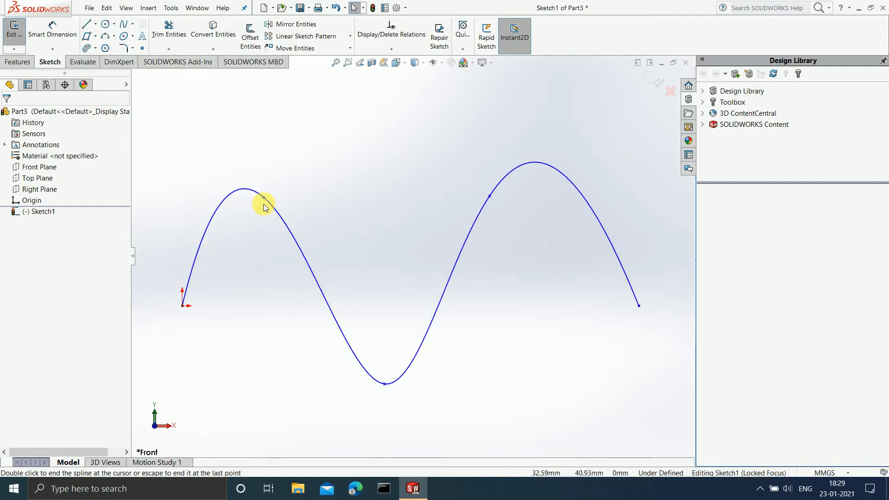
drag(263, 198, 289, 209)
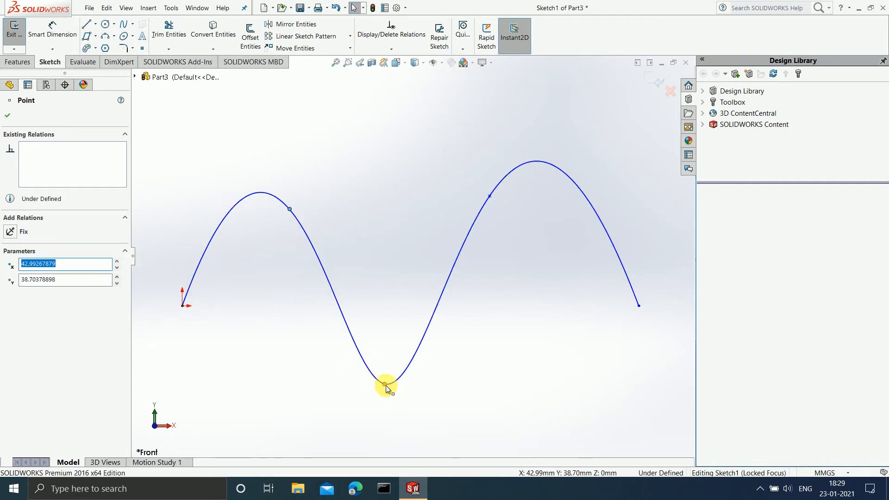
drag(385, 385, 381, 317)
drag(489, 196, 465, 221)
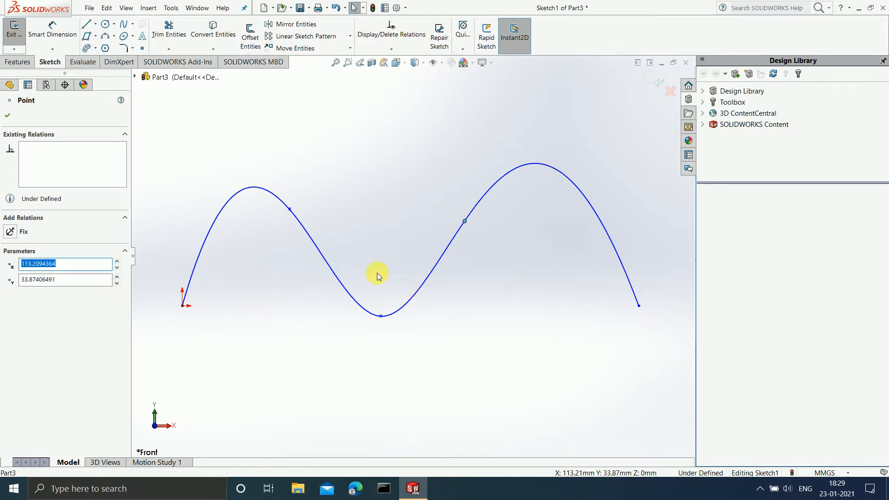
- Lower the spline's first interior point to about (43.9, 34.6) mm and its trough point to about (78.4, -12) mm
scroll(377, 276, down, 1)
click(273, 196)
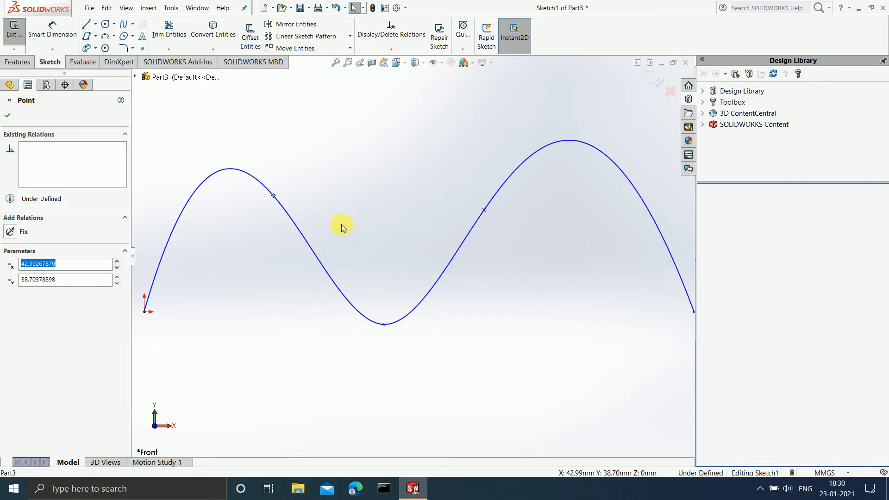
mouse_move(273, 196)
mouse_down()
mouse_move(274, 176)
mouse_move(234, 190)
mouse_move(220, 214)
mouse_move(234, 246)
mouse_move(346, 246)
mouse_move(402, 221)
mouse_move(326, 232)
mouse_move(276, 207)
mouse_up()
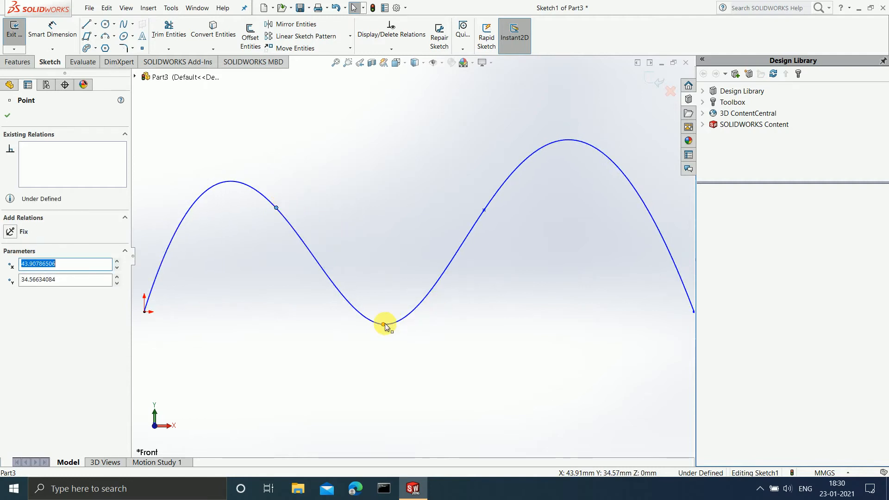
drag(384, 324, 379, 347)
scroll(479, 262, up, 4)
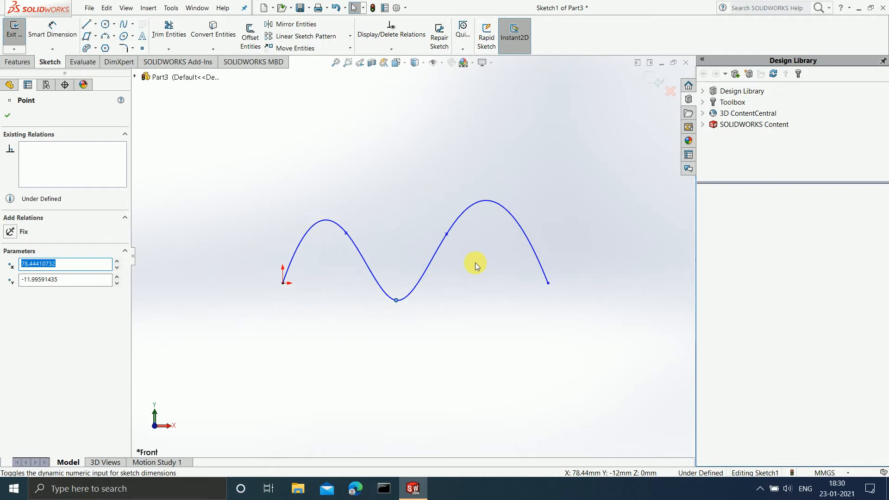
- Display the control polygon of the spline
scroll(475, 263, down, 2)
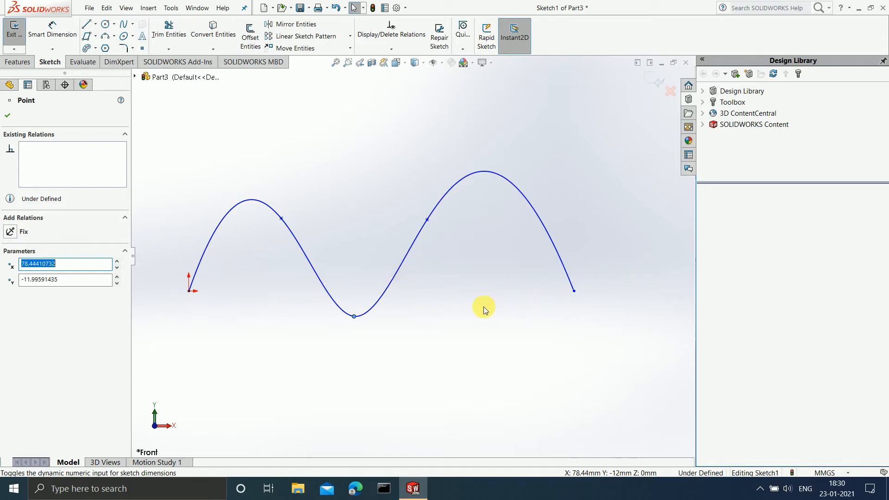
click(402, 261)
right_click(402, 262)
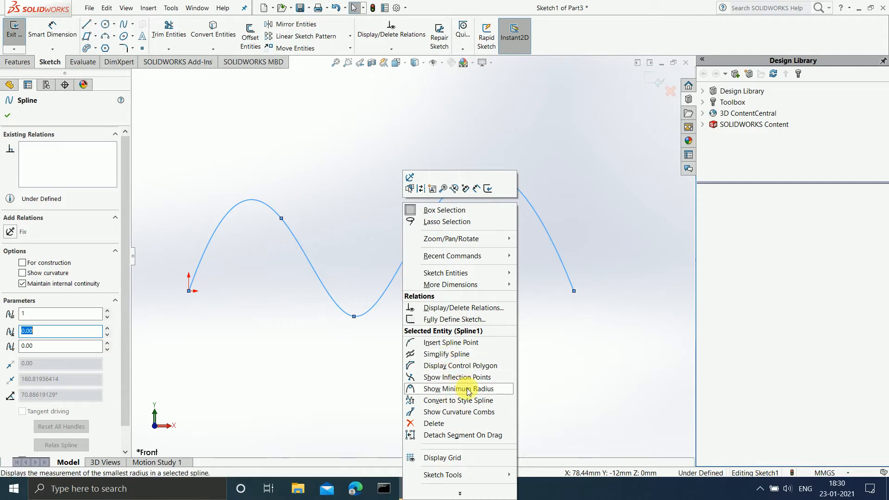
click(451, 365)
scroll(442, 297, up, 5)
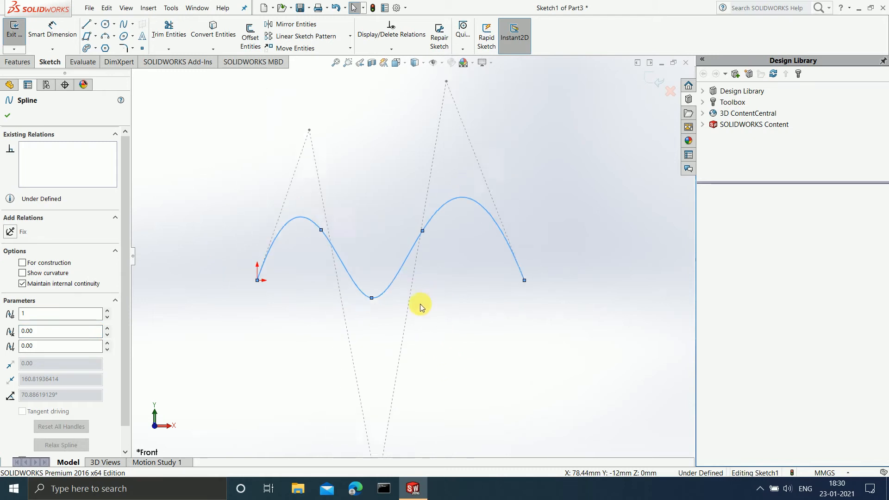
scroll(411, 307, down, 1)
scroll(395, 265, down, 2)
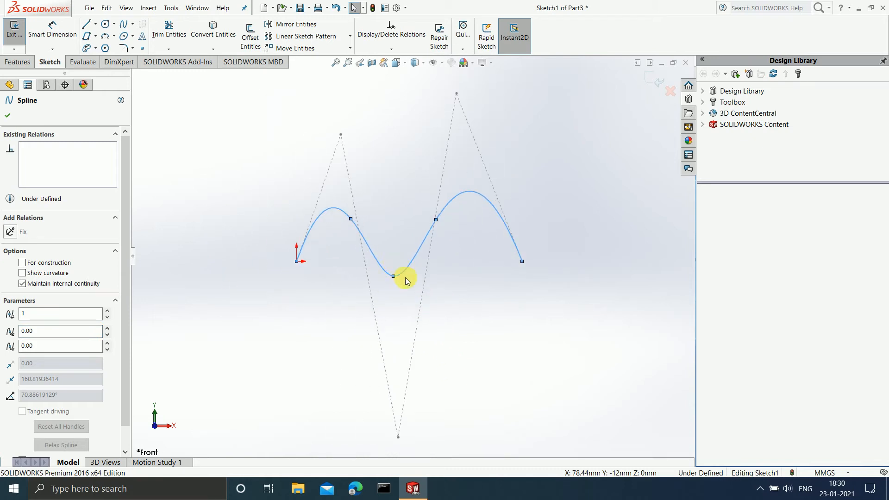
- Reshape the spline by its control polygon, moving all three outer vertices closer to the curve or sideways and the free endpoint to about (185, -2) mm
drag(398, 437, 395, 417)
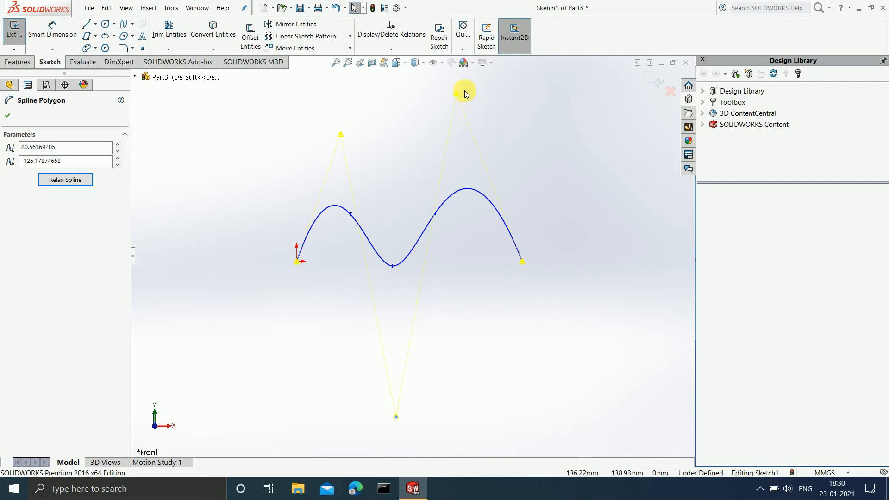
drag(452, 96, 468, 117)
drag(340, 138, 368, 138)
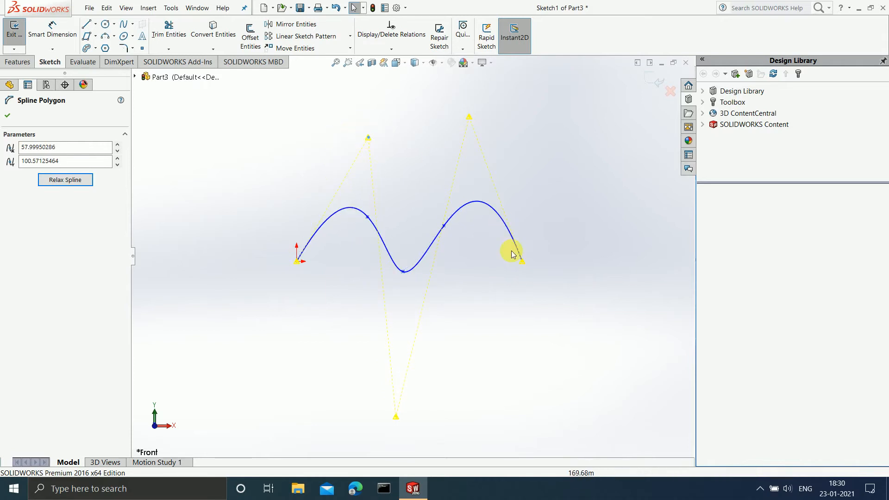
mouse_move(522, 261)
mouse_down()
mouse_move(517, 267)
mouse_move(577, 278)
mouse_move(525, 264)
mouse_up()
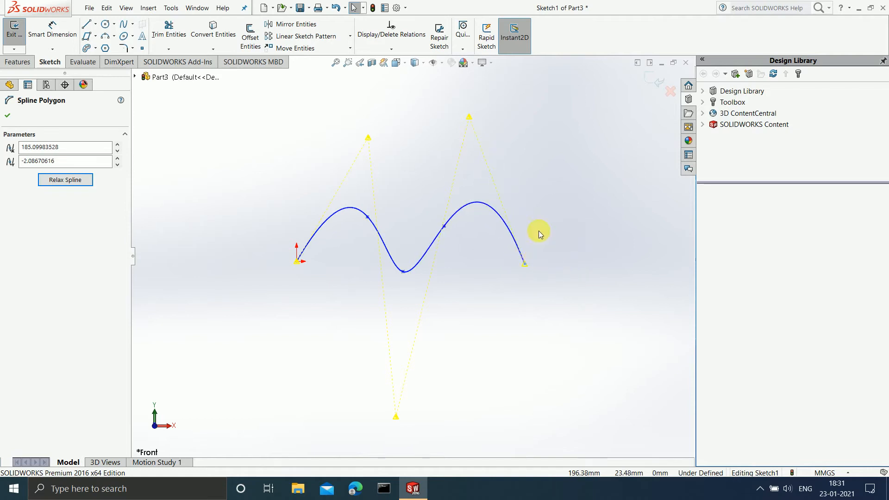
click(565, 194)
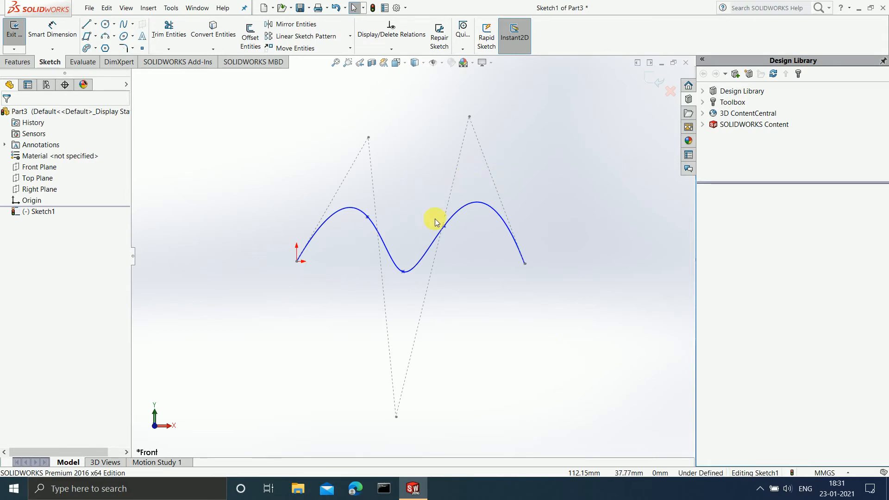
- Add a horizontal dimension of 40 mm from the spline's start at the origin to its first interior point
click(52, 41)
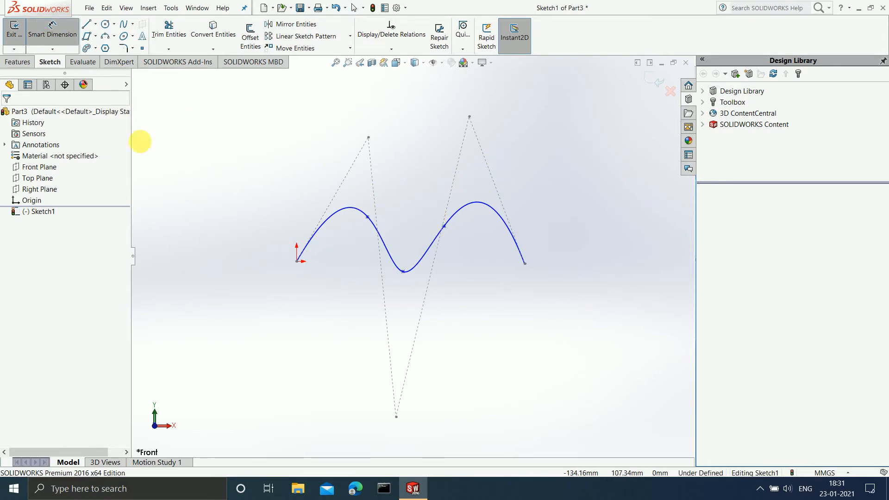
click(297, 262)
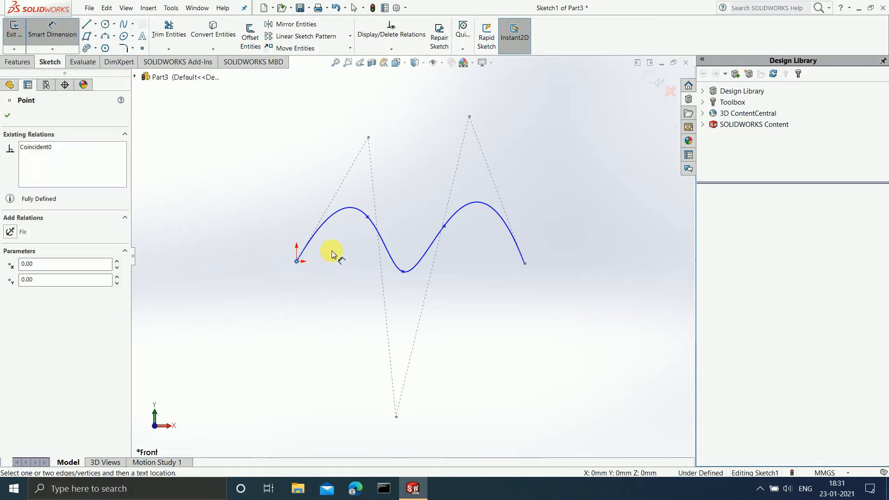
click(367, 217)
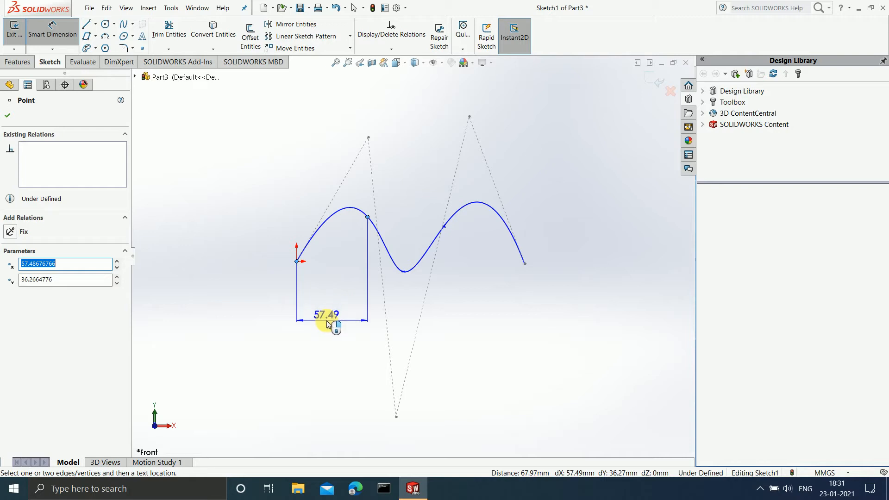
click(327, 323)
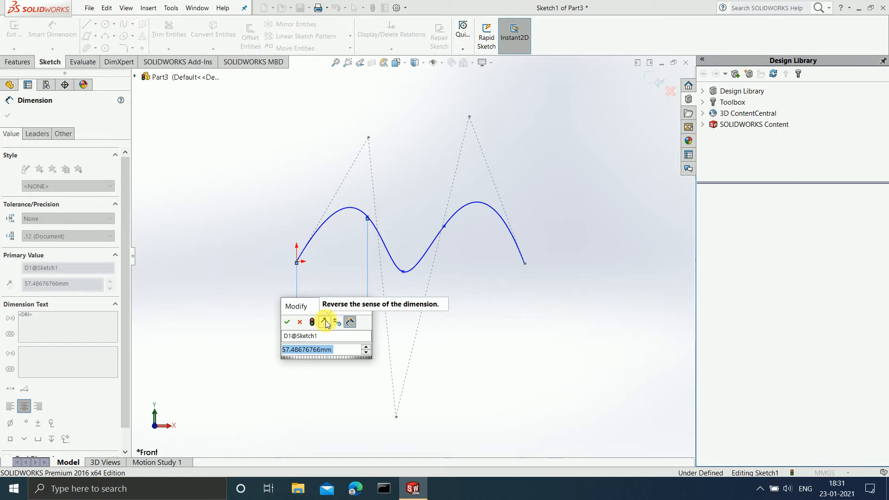
text(40)
key(Return)
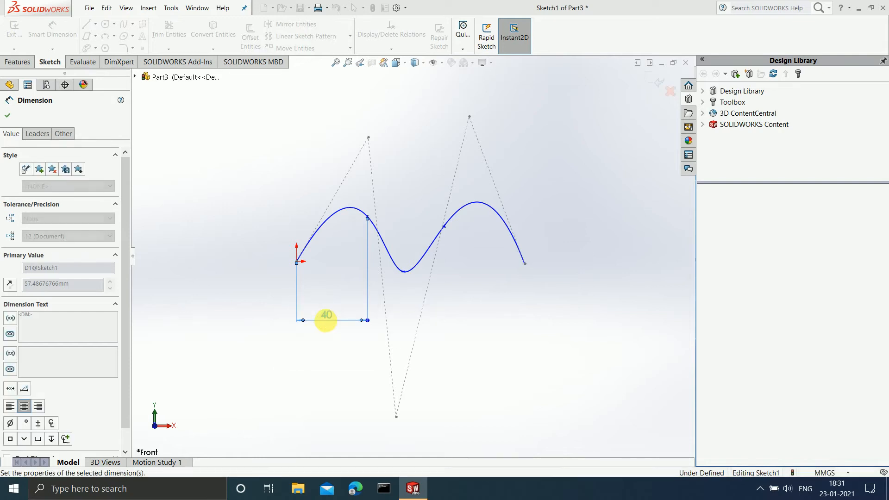
- Add a horizontal dimension of 80 mm from the spline's start at the origin to its trough point
click(296, 262)
click(404, 272)
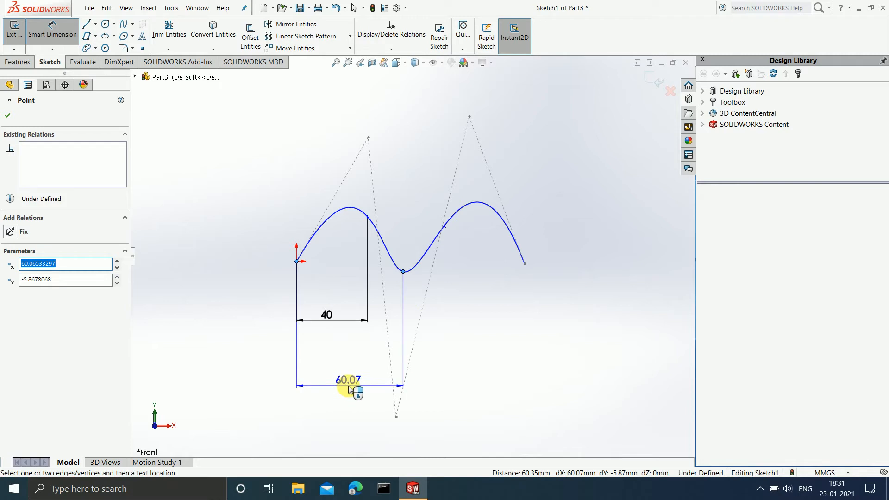
click(348, 385)
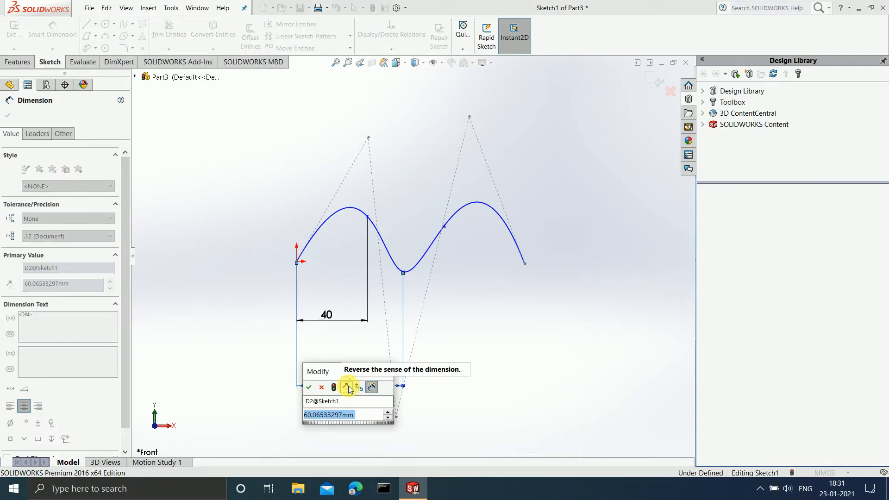
text(80)
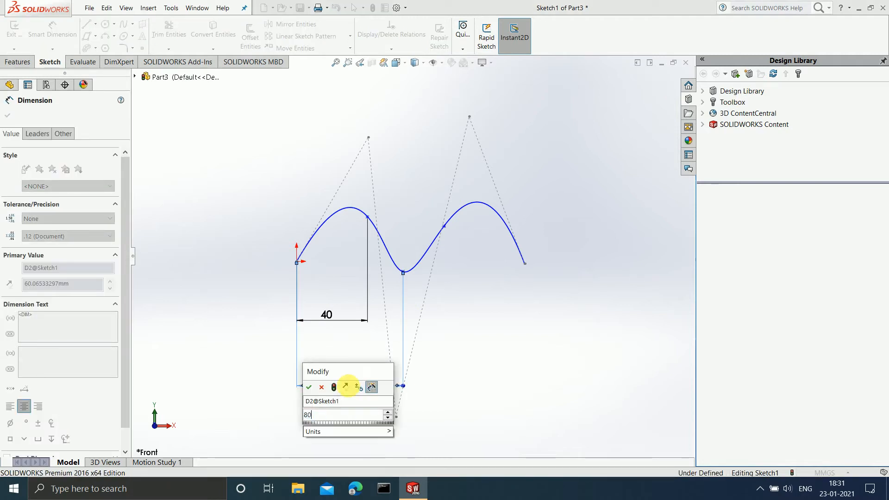
key(Return)
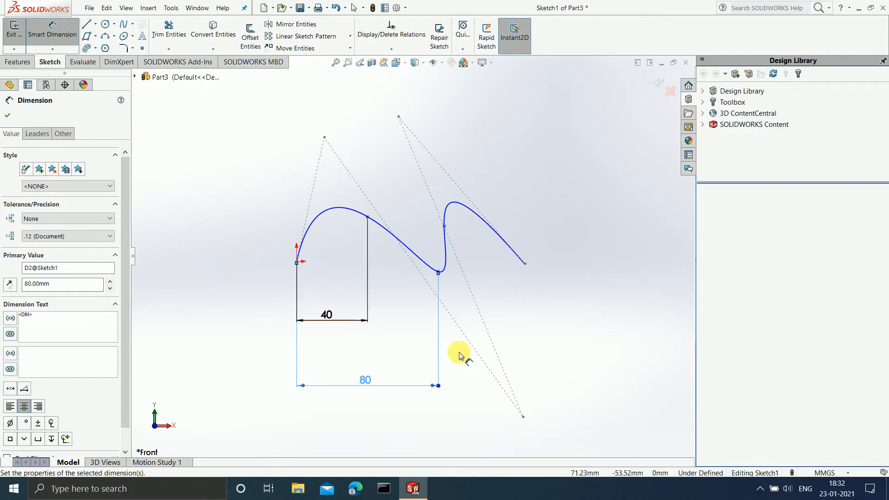
- Discard the current spline sketch and start a new sketch on the Front Plane
click(670, 90)
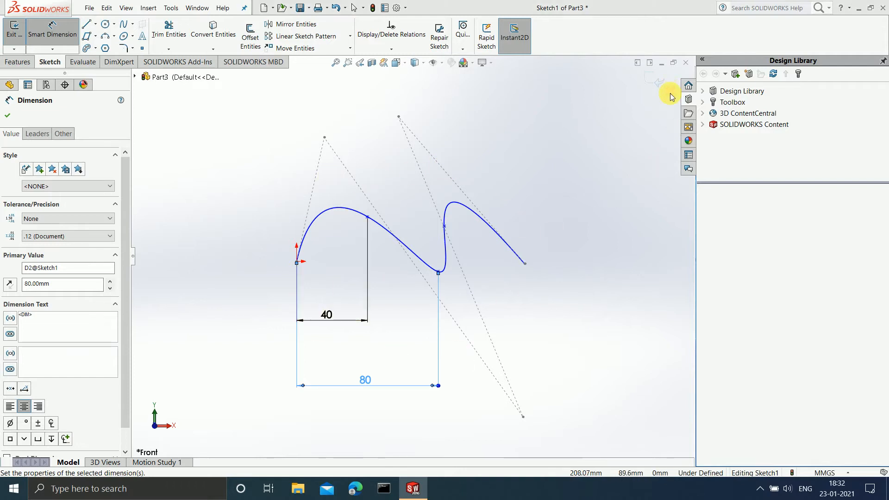
click(439, 251)
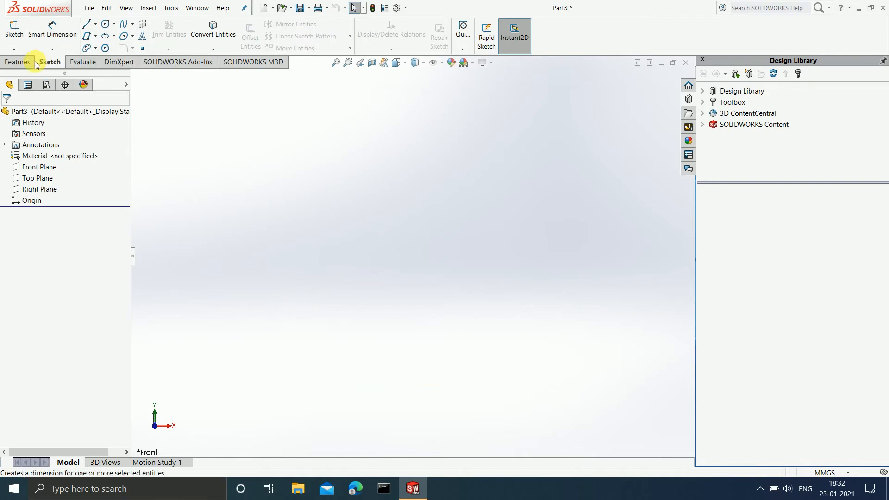
click(36, 168)
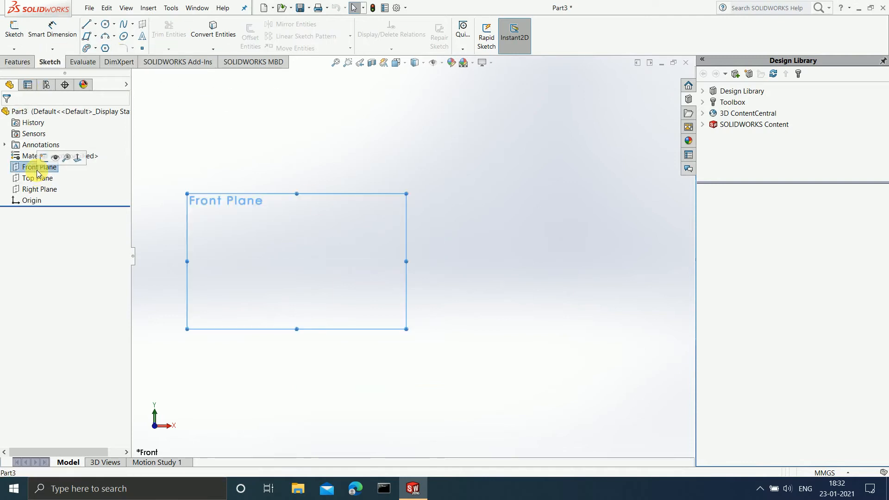
click(13, 28)
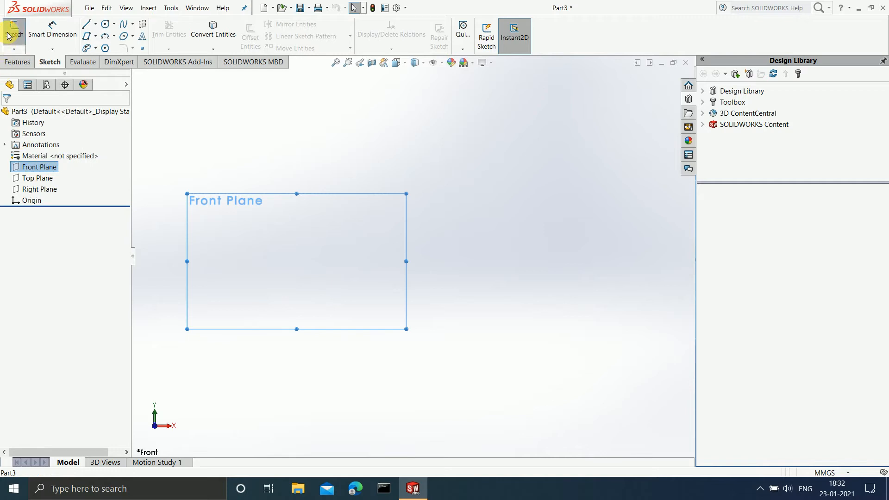
- Draw a Bezier style spline from the origin with control vertices at about (62, 87) mm, below the curve, (183, 18) and (183, 107) mm, ending freely beyond
click(133, 23)
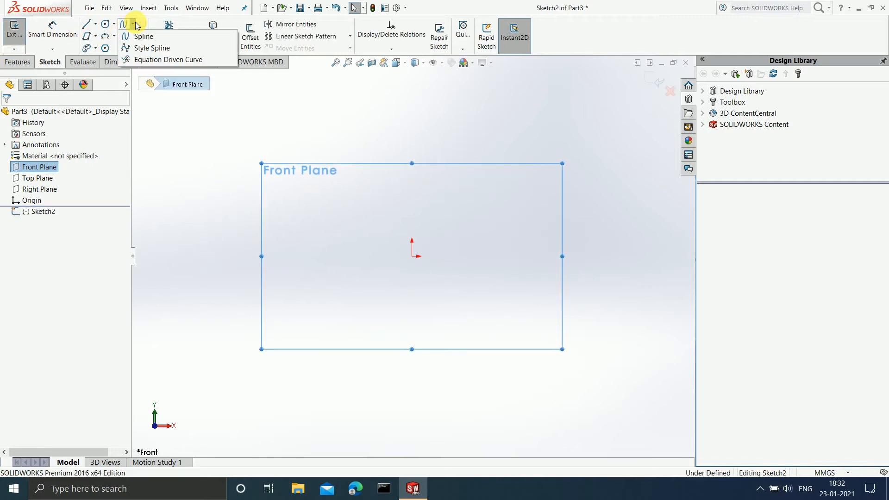
click(139, 48)
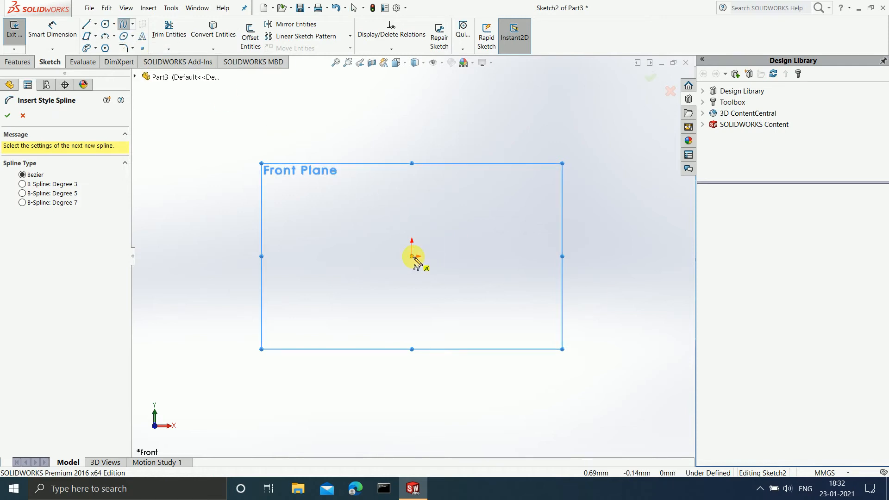
click(412, 256)
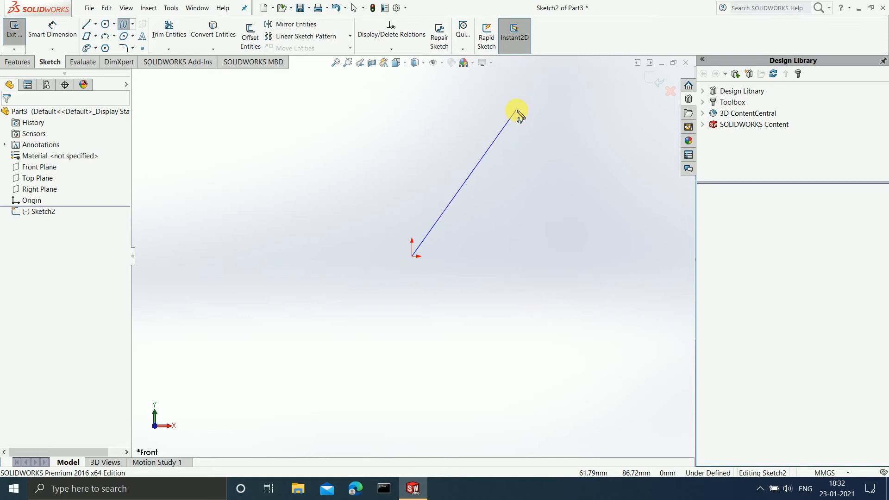
click(516, 110)
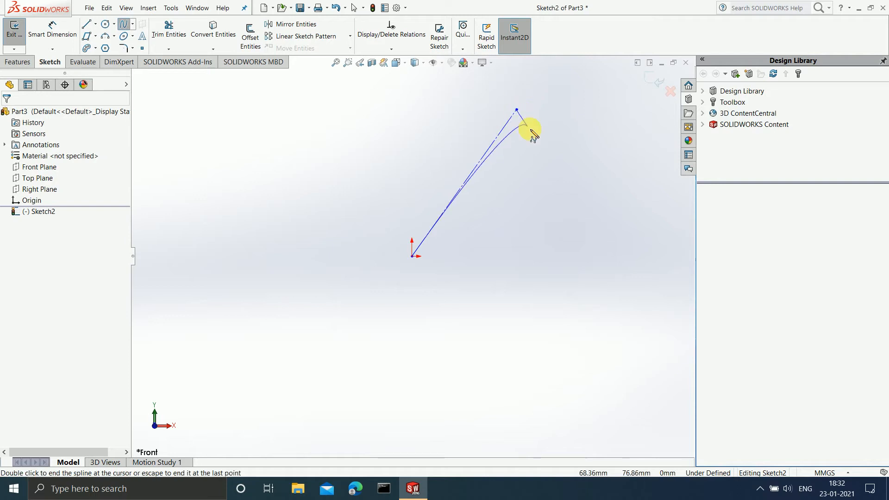
click(596, 424)
scroll(581, 236, up, 3)
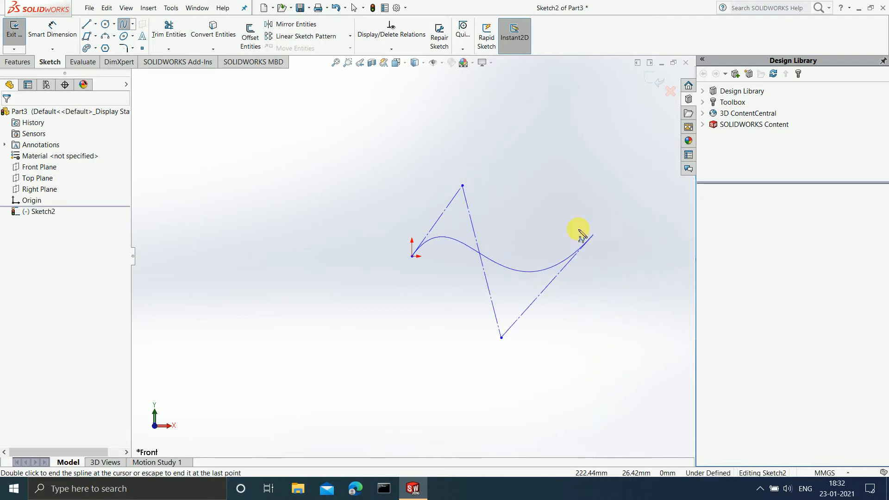
scroll(556, 243, down, 3)
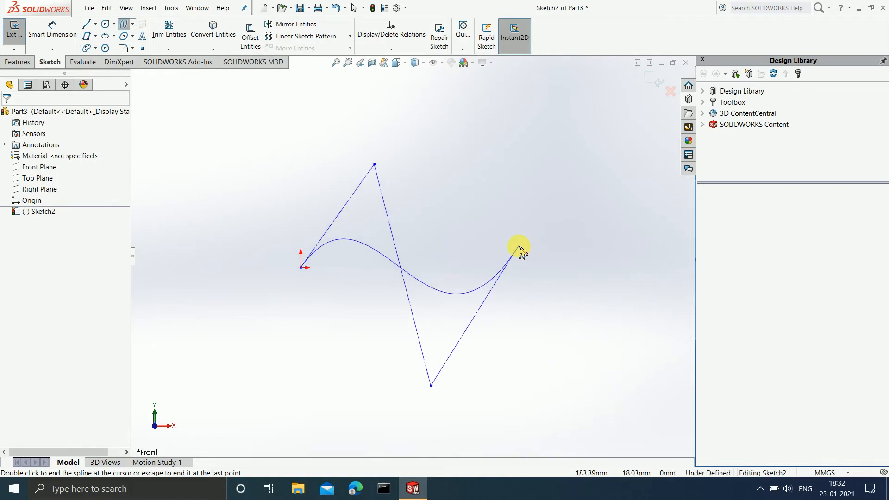
click(519, 246)
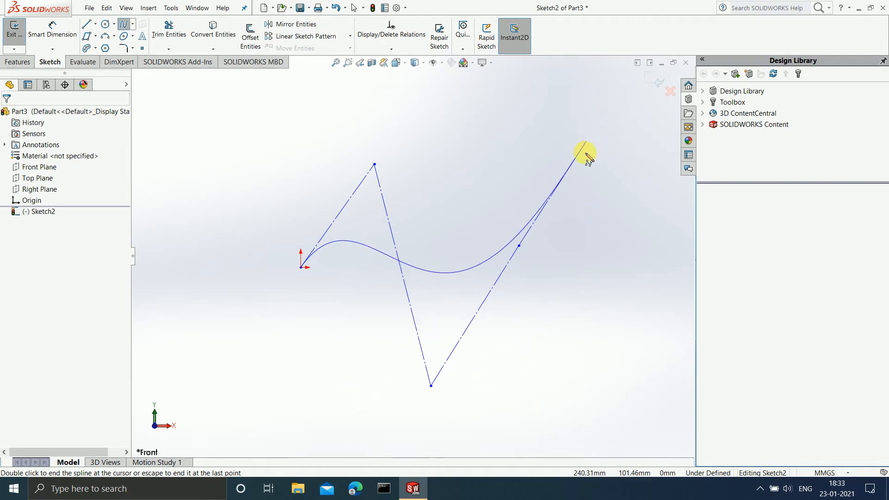
click(519, 140)
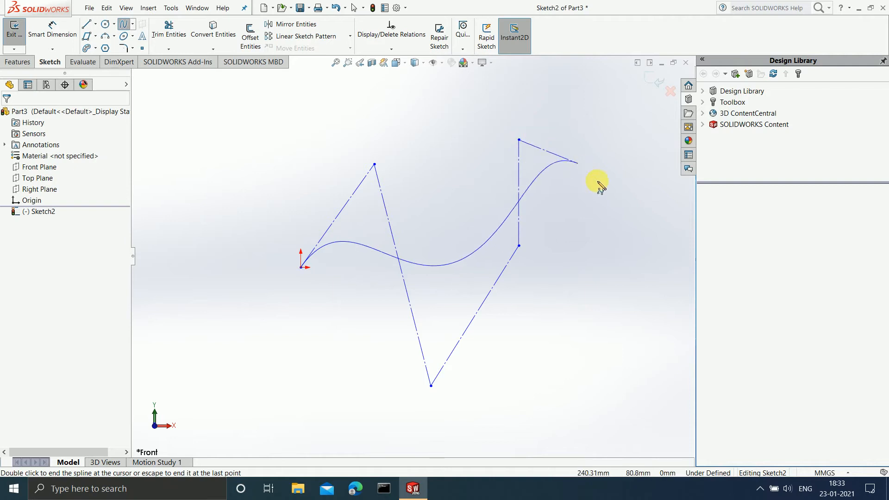
double_click(622, 227)
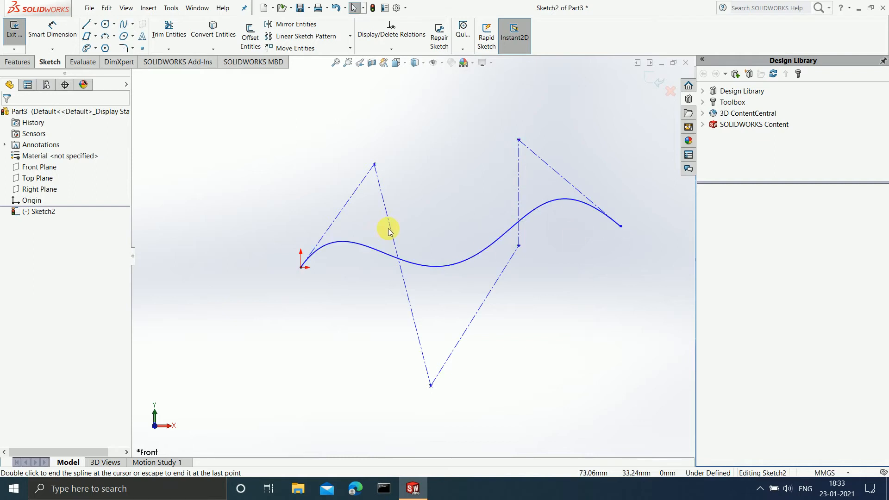
- Add a 40° angle dimension between the first two lines of the style spline's control polygon
scroll(388, 232, down, 2)
scroll(618, 300, up, 2)
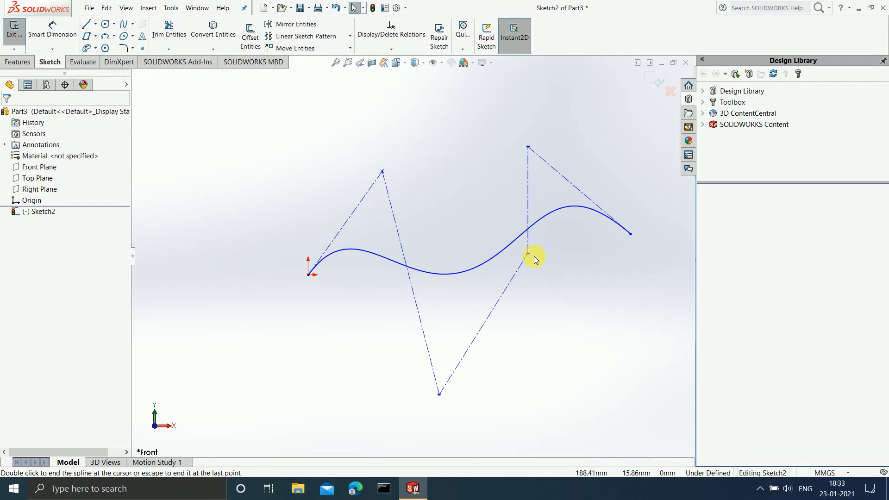
scroll(534, 256, down, 1)
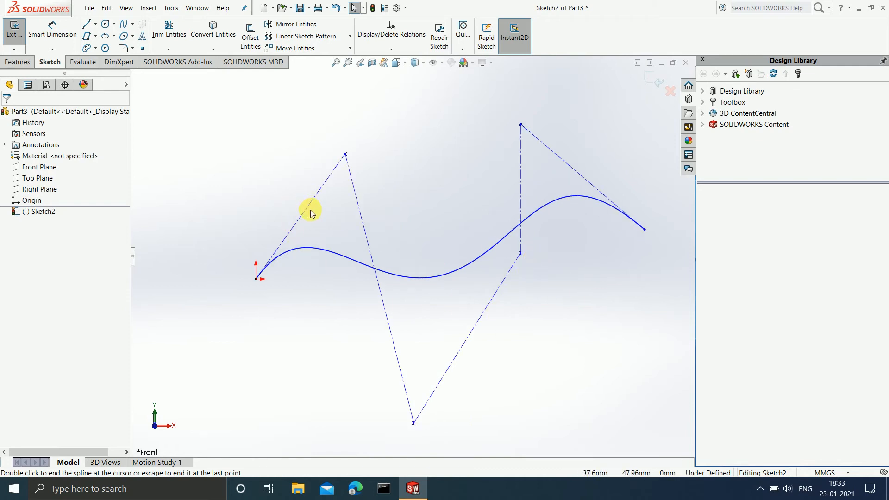
click(56, 32)
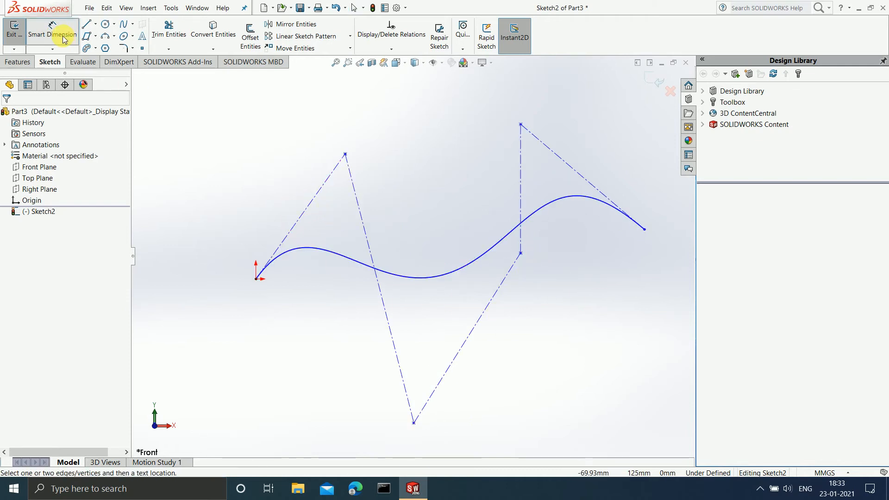
click(312, 199)
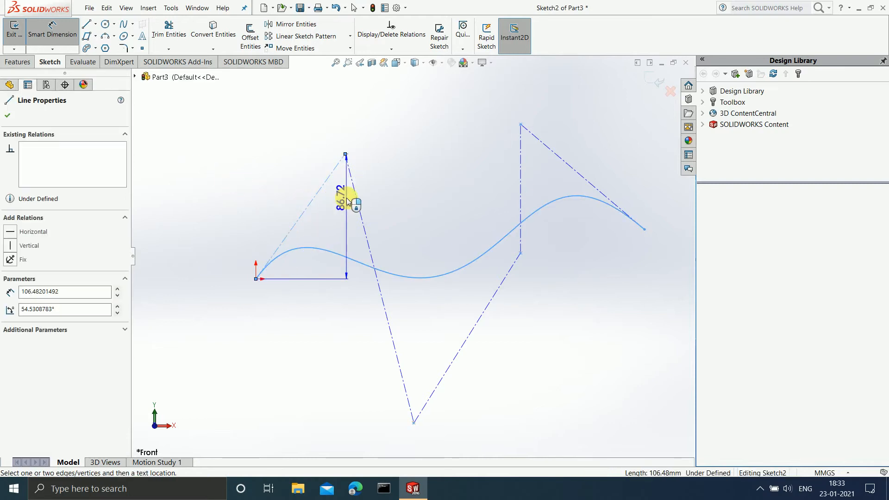
click(356, 203)
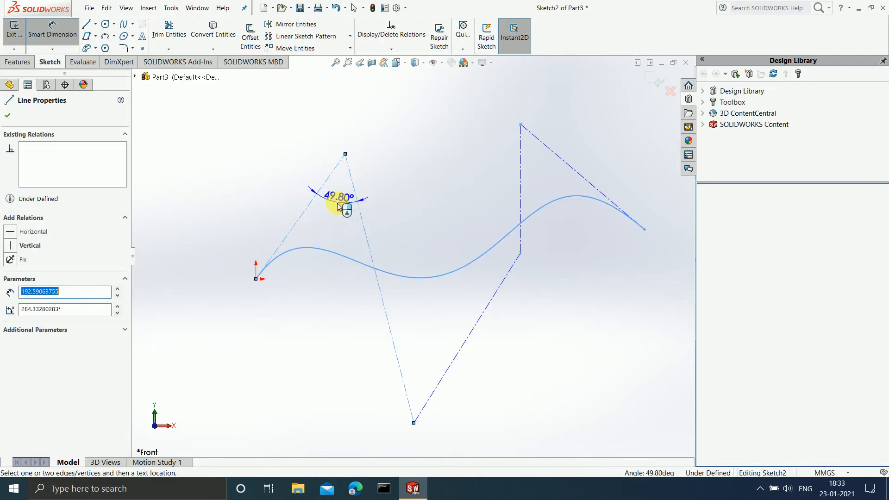
click(336, 206)
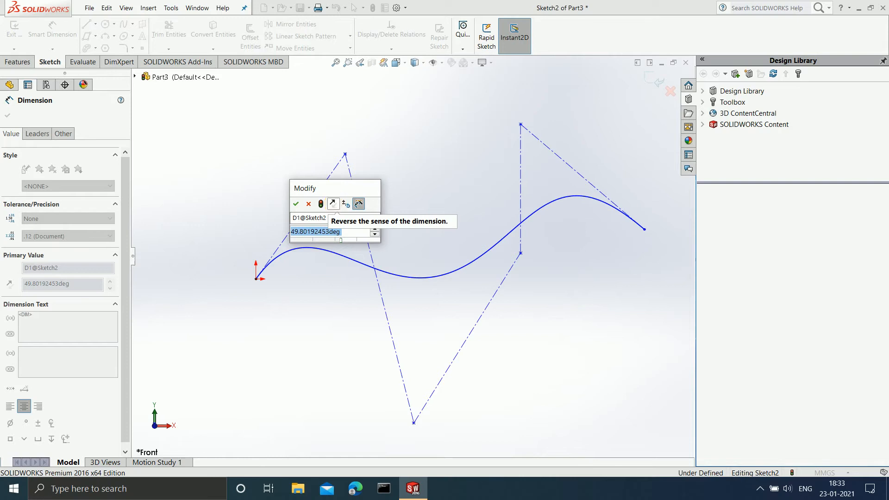
text(40)
key(Return)
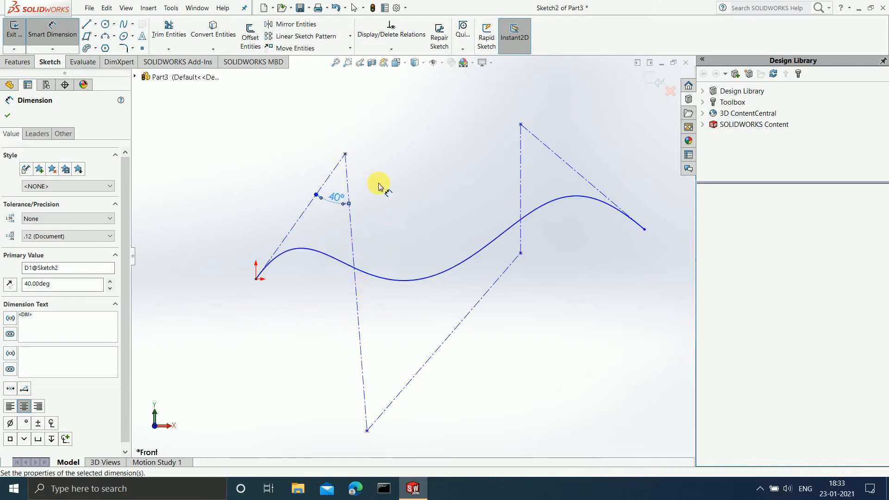
- Add a horizontal dimension of 105 mm between the two upper peak vertices of the control polygon
click(345, 154)
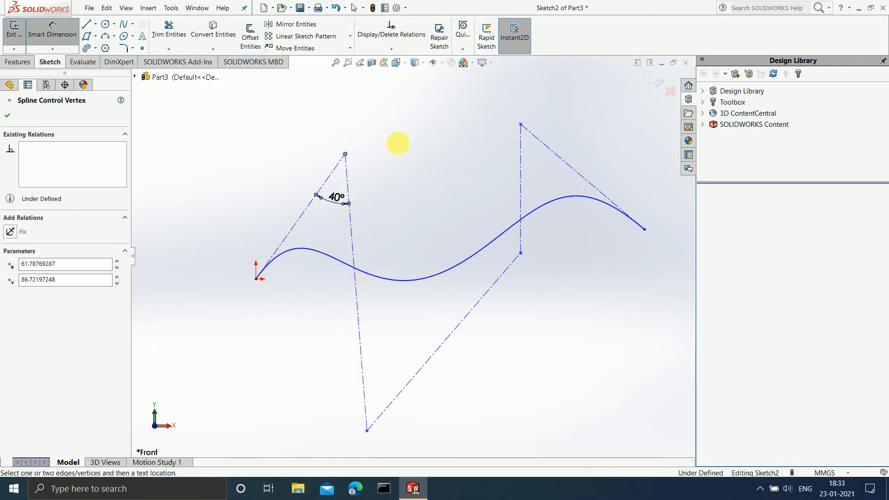
click(521, 124)
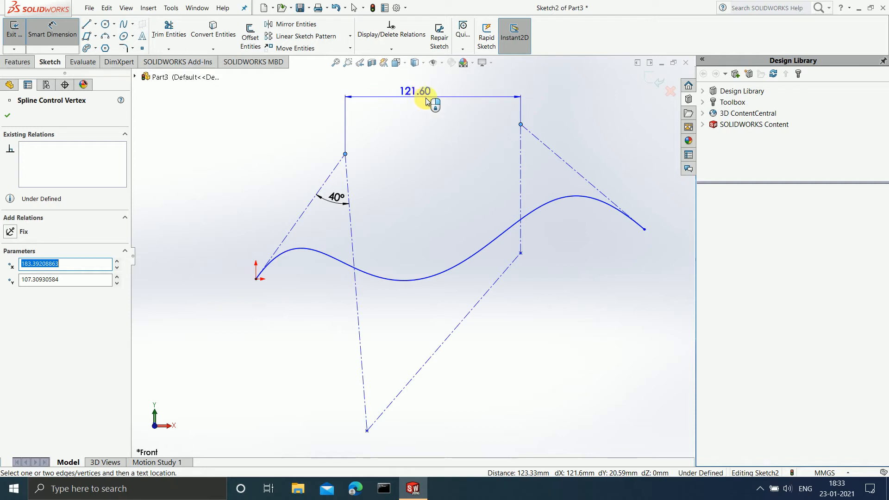
click(426, 98)
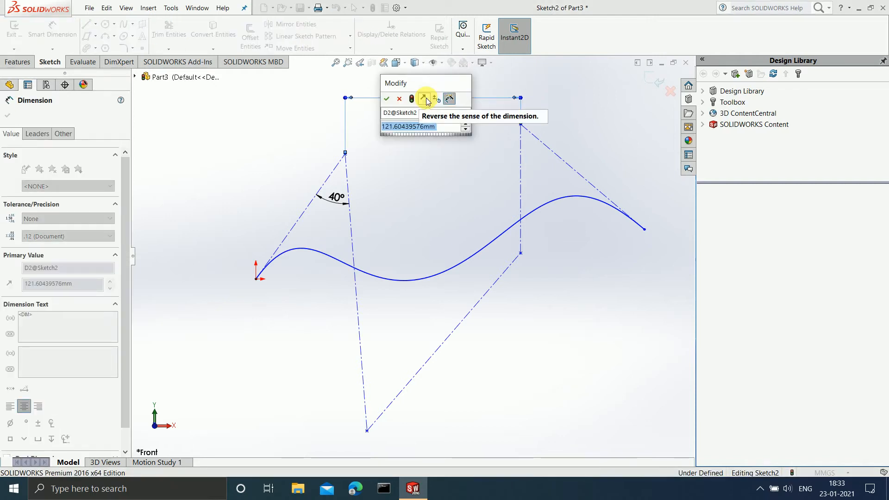
text(105)
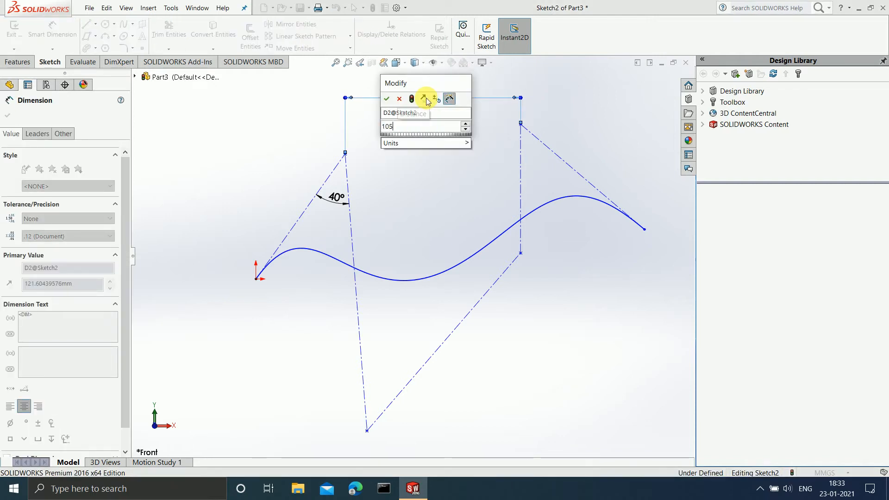
key(Return)
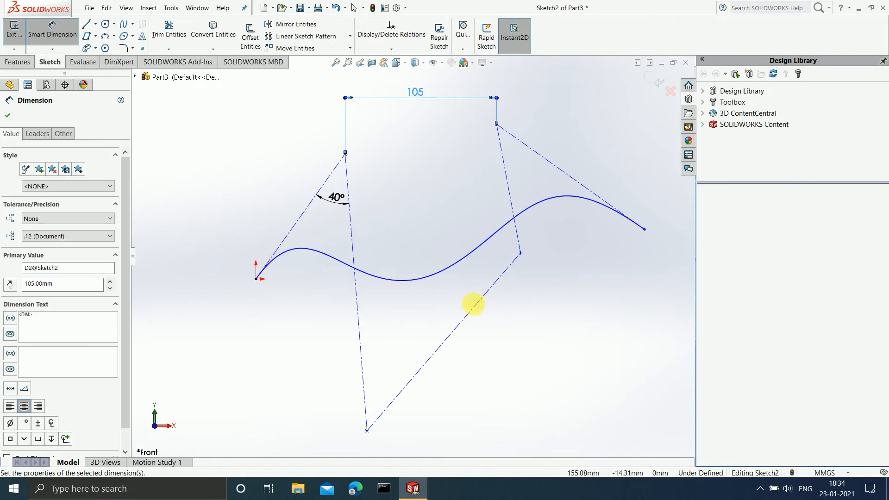
- Reshape the dimensioned style spline by moving its curve away from the origin, back towards it and outwards again
click(441, 304)
click(422, 280)
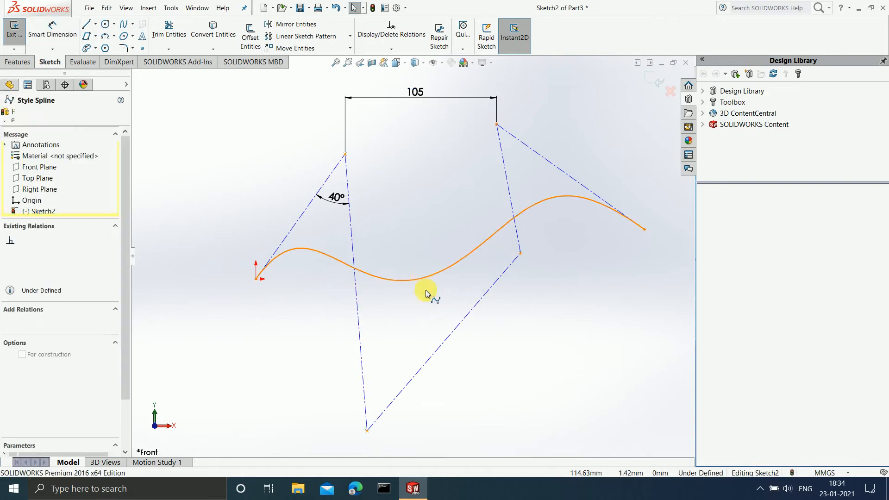
drag(424, 290, 625, 240)
scroll(567, 283, up, 4)
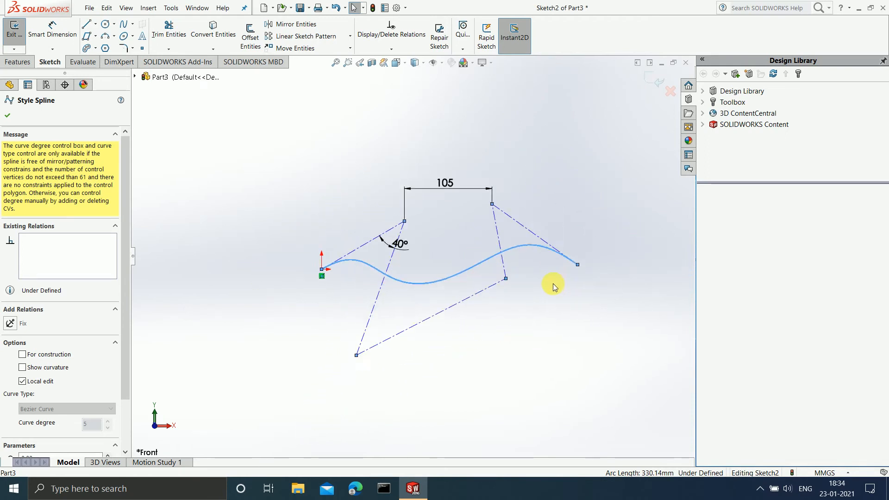
scroll(553, 289, down, 2)
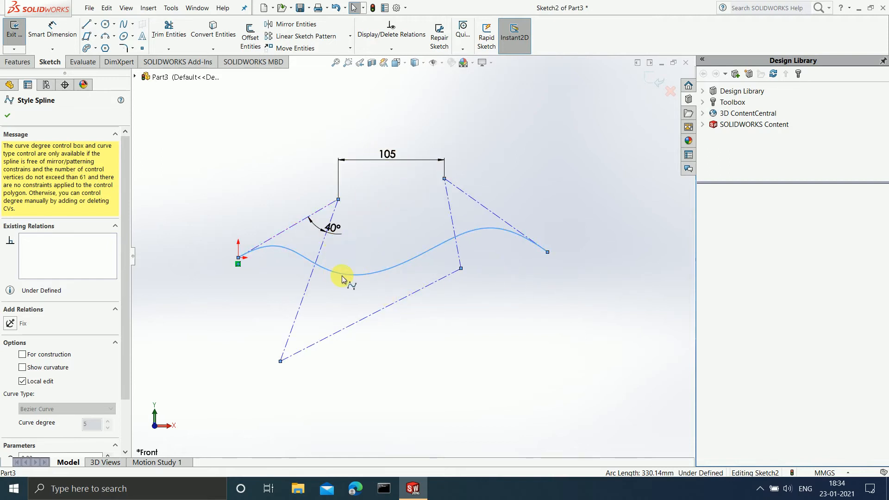
drag(296, 257, 256, 249)
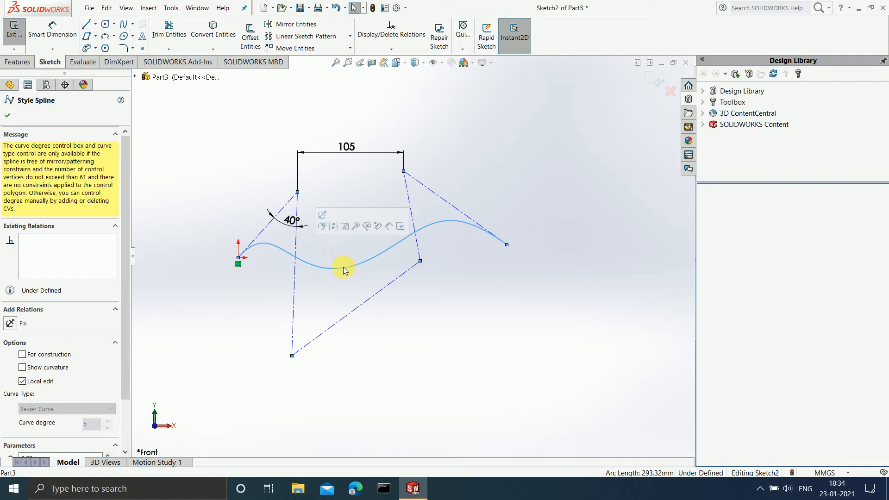
drag(340, 273, 402, 290)
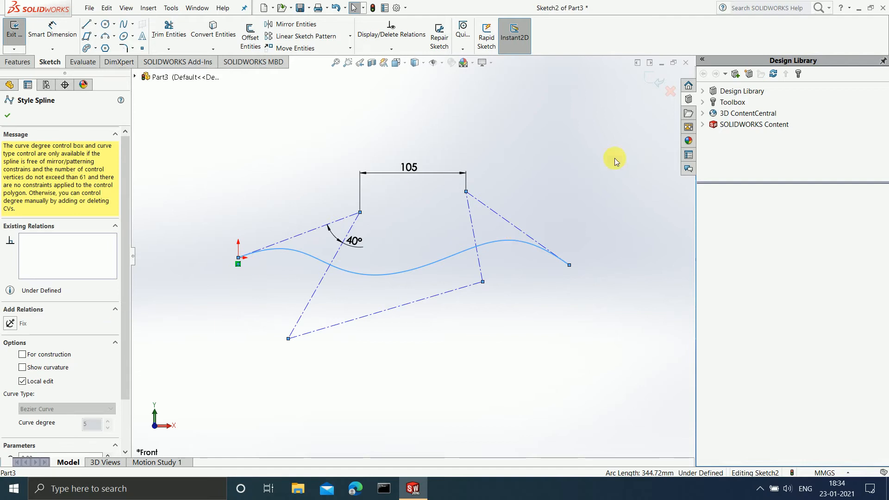
- Discard the style spline sketch and start a new sketch on the Front Plane
click(670, 92)
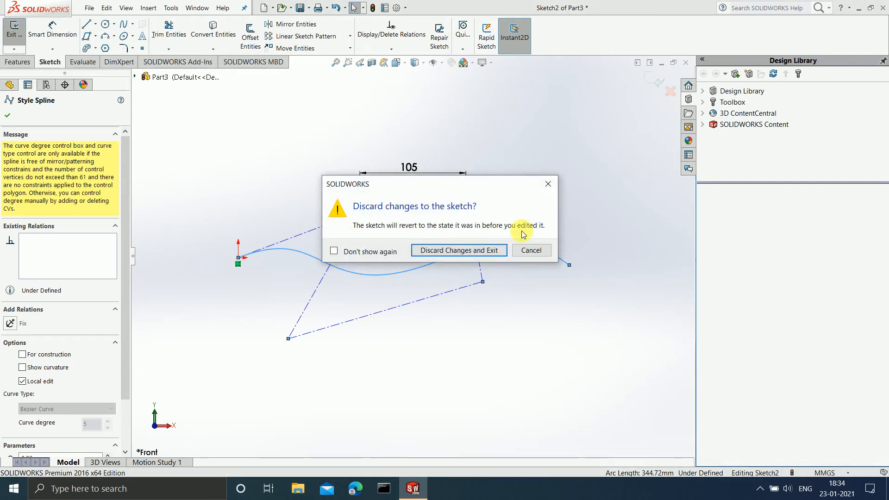
click(476, 253)
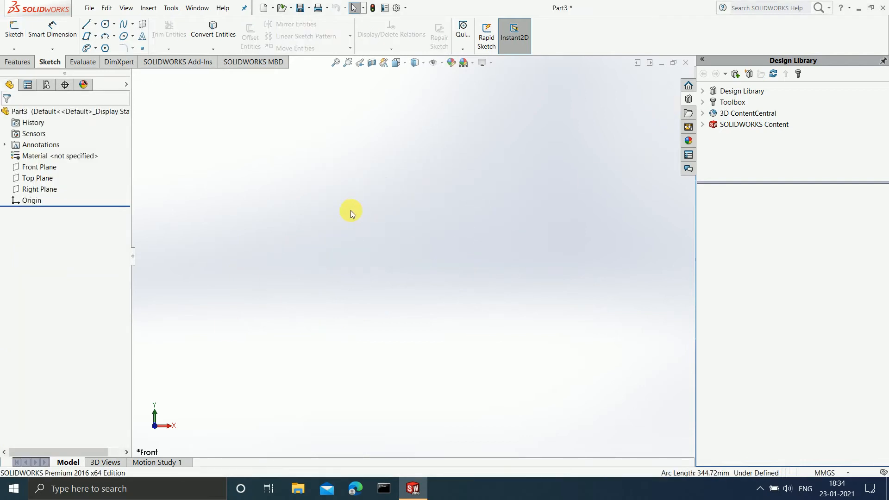
click(29, 167)
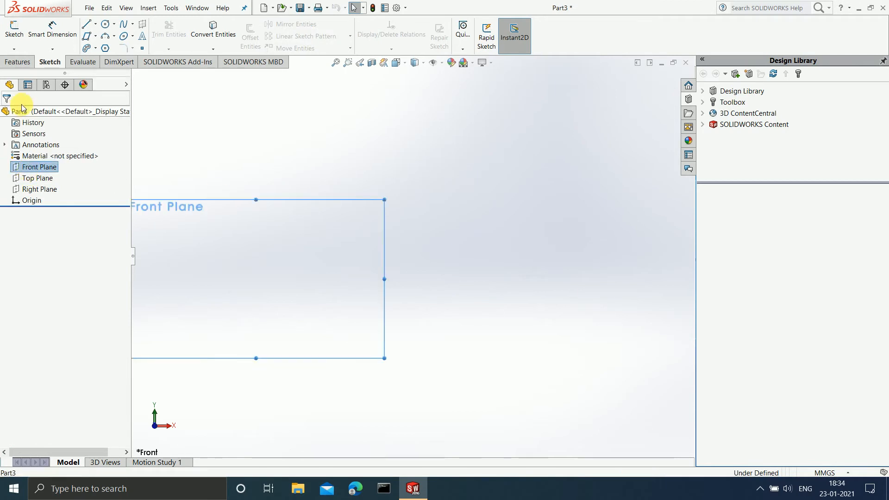
click(16, 39)
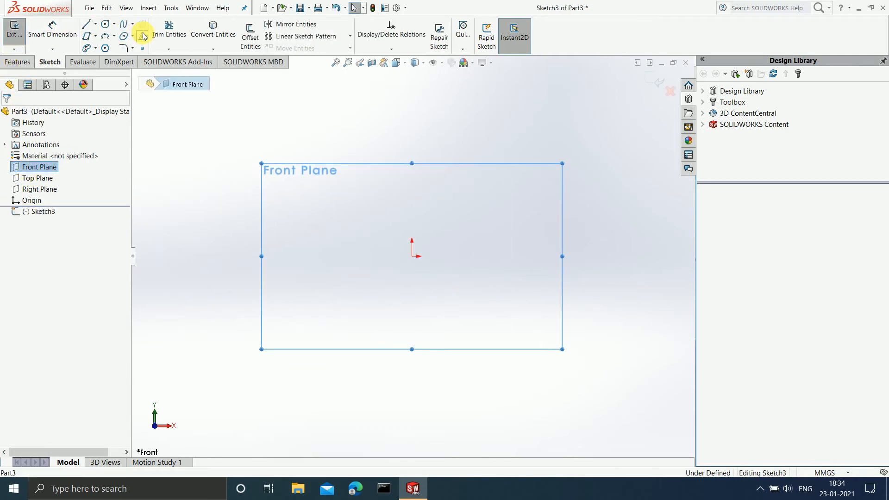
- Create an explicit equation driven curve with the equation cos(x), running from x1 = 25 to x2 = 35
click(132, 24)
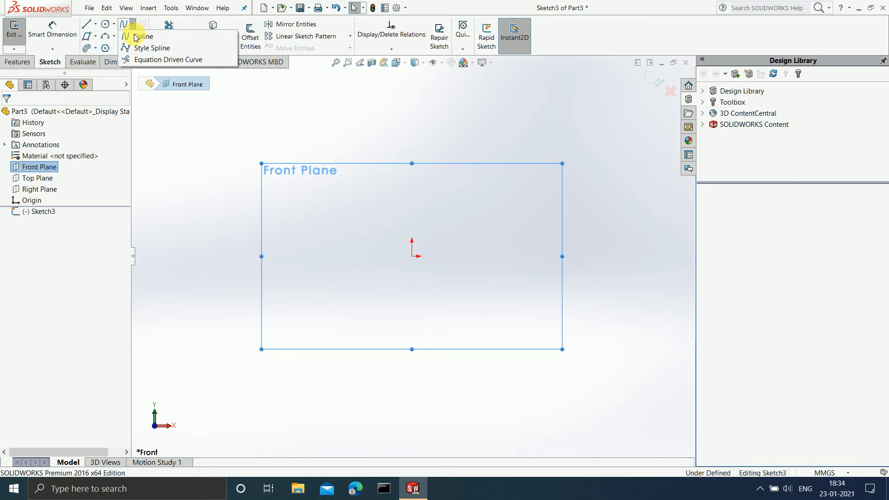
click(142, 62)
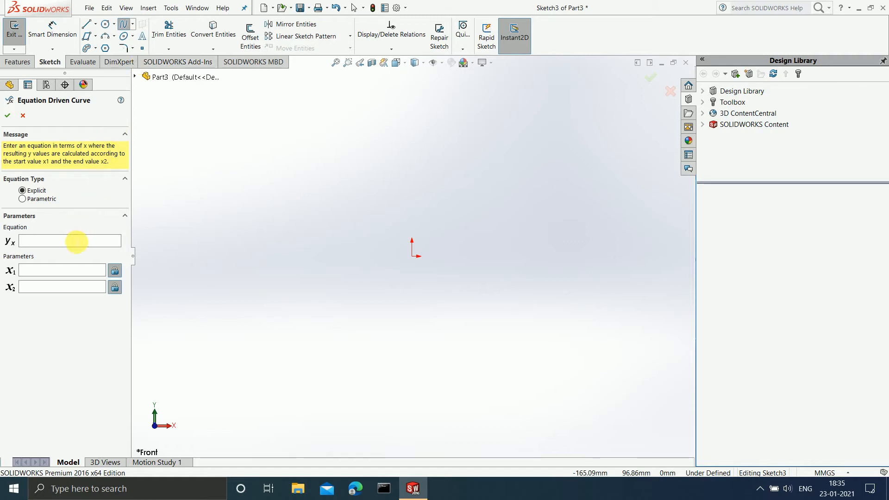
click(76, 241)
text(cos(x)
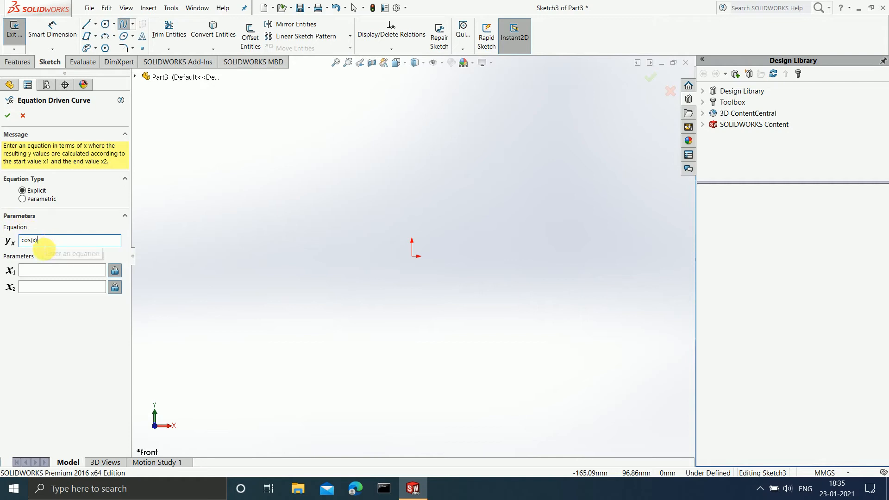
click(40, 274)
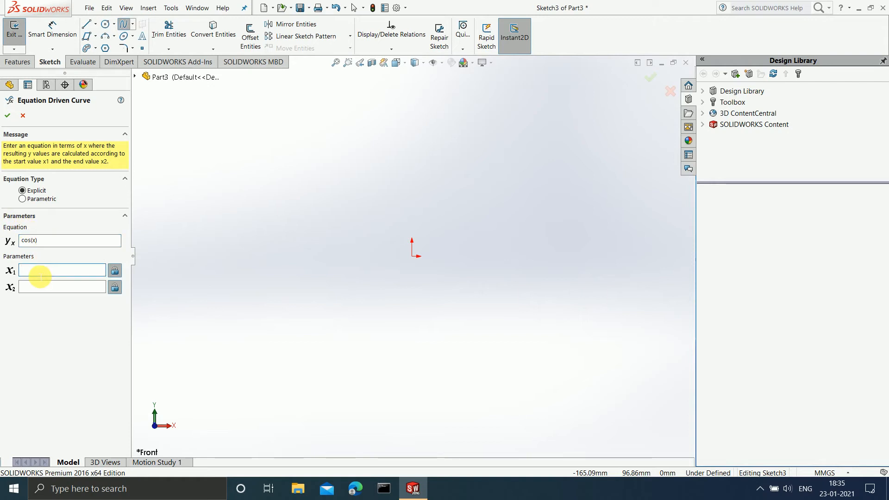
text(25)
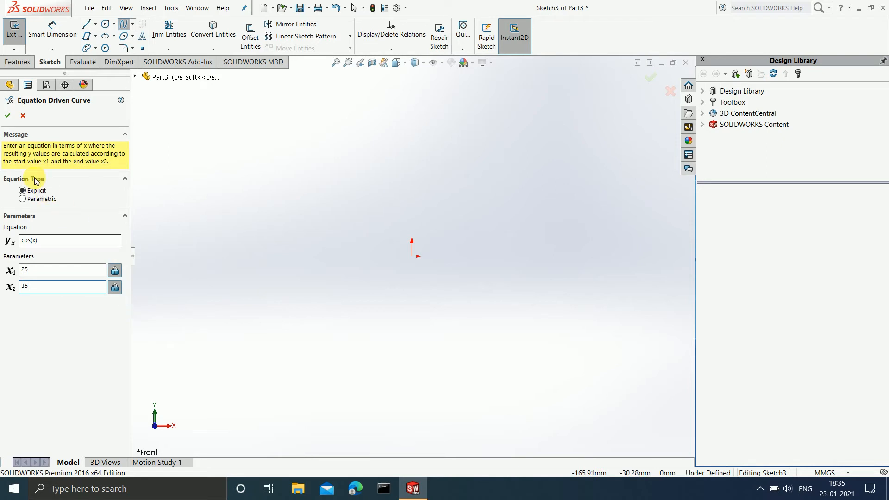
click(7, 118)
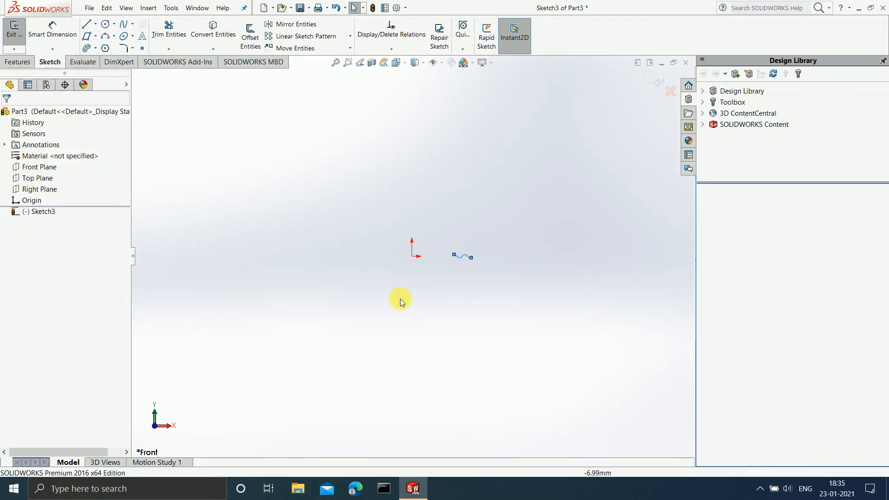
scroll(468, 264, down, 10)
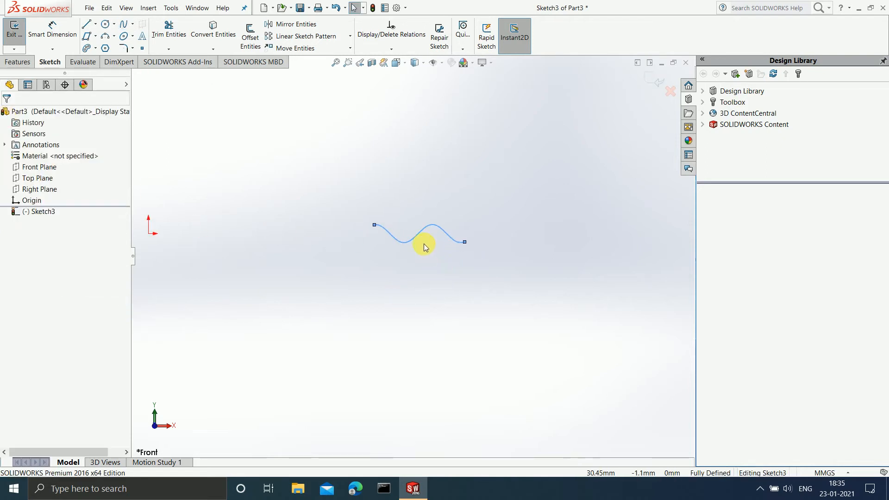
scroll(418, 245, down, 1)
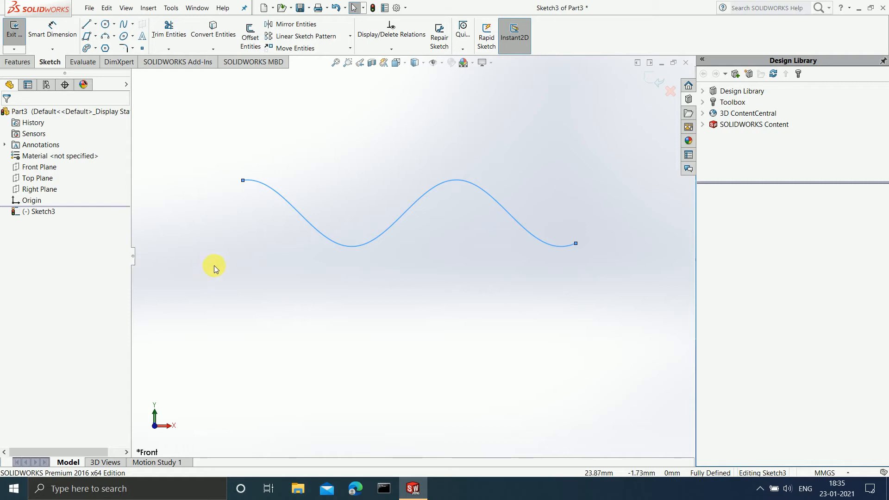
- Discard the sketch holding the equation driven curve and view the available spline types
click(132, 25)
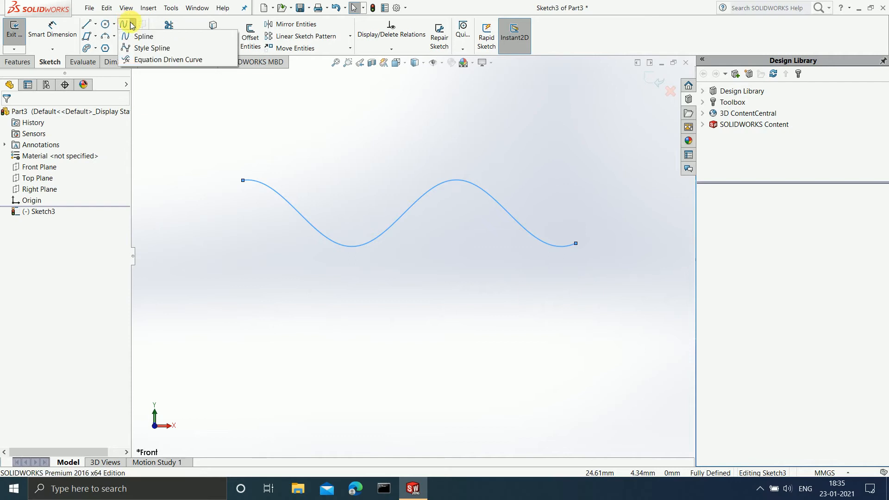
click(670, 91)
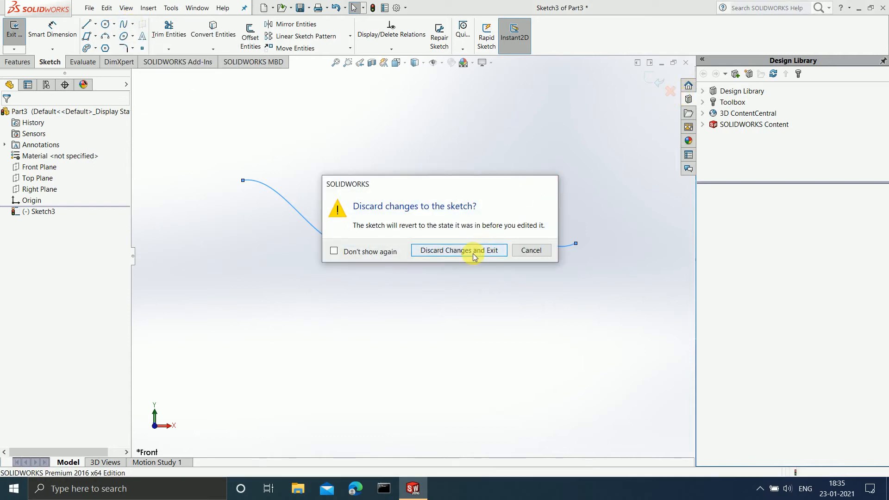
click(474, 252)
click(134, 24)
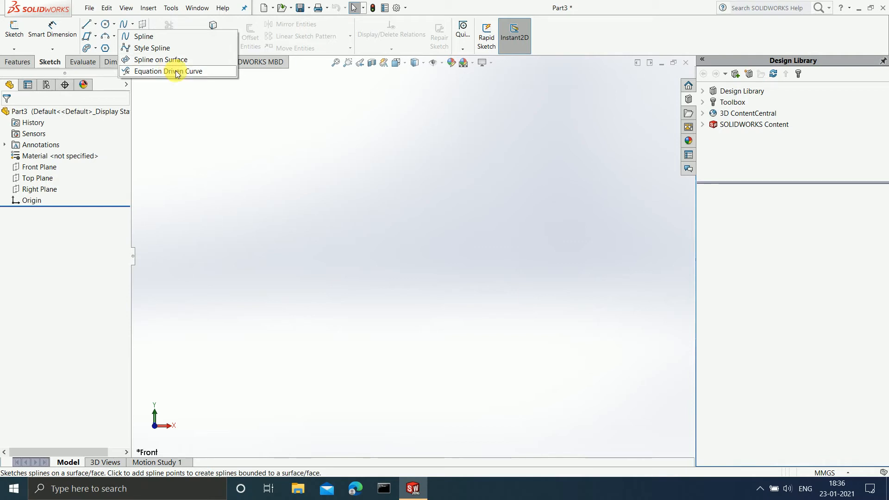
click(269, 168)
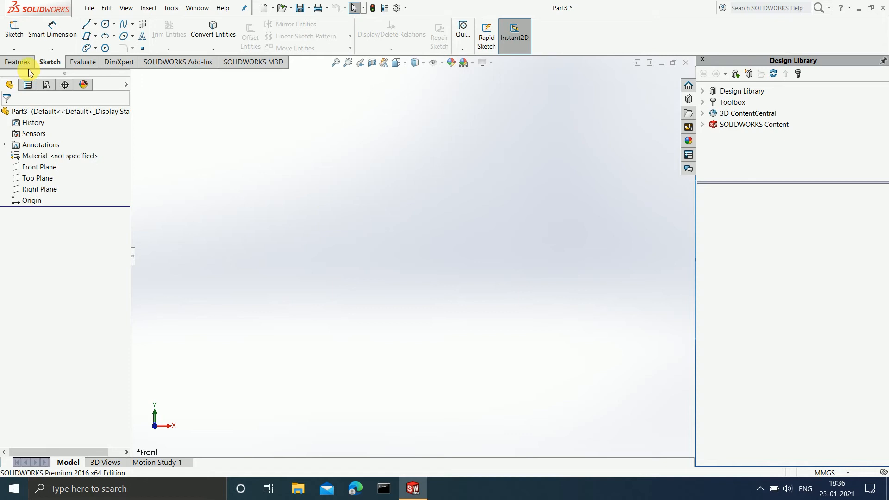
- Start an extruded boss on the Front Plane and sketch a circle of about 113 mm radius centred on the origin
click(18, 62)
click(19, 36)
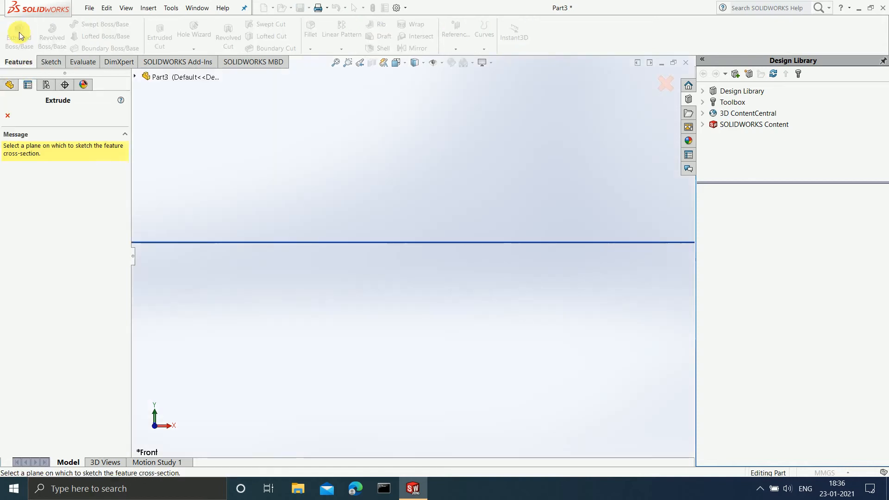
click(211, 192)
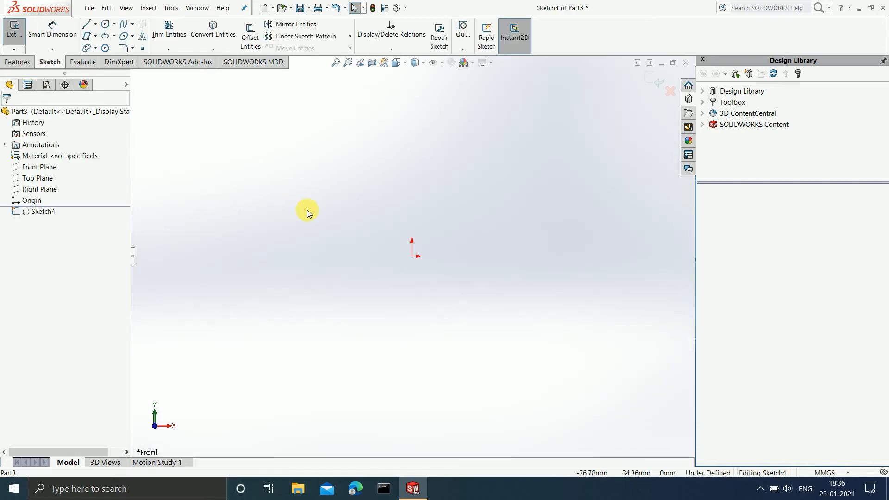
click(103, 26)
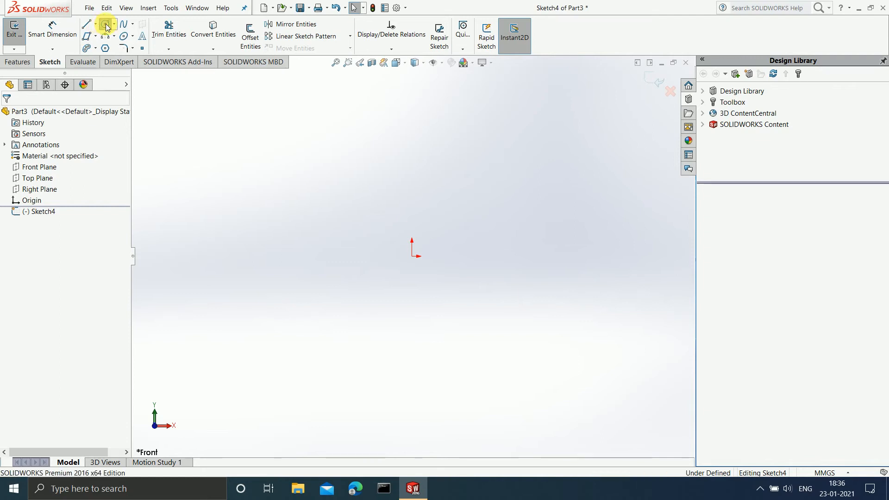
click(411, 256)
click(492, 394)
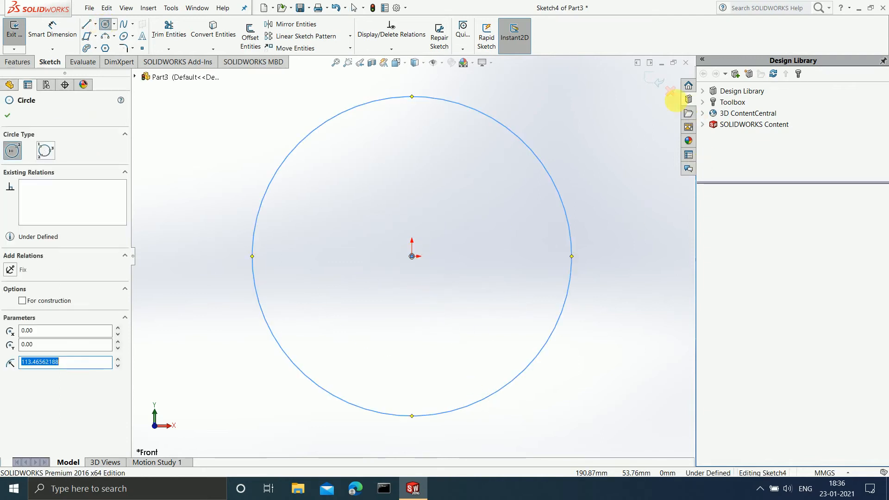
- Finish the circle sketch and extrude it blind by 10 mm into a disc
click(649, 80)
click(650, 80)
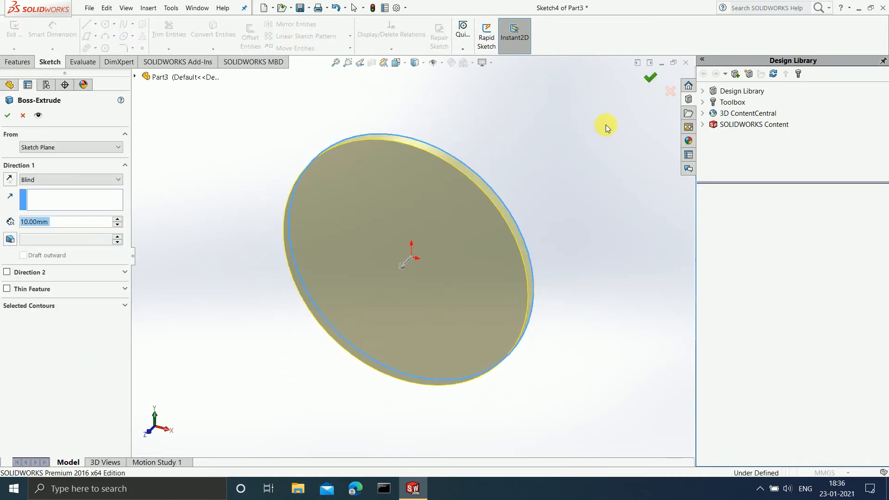
click(649, 80)
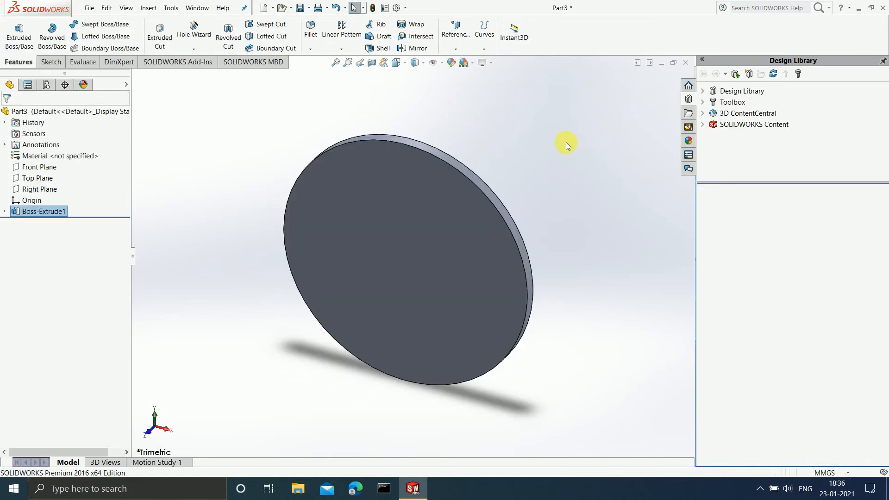
scroll(455, 215, down, 3)
click(401, 246)
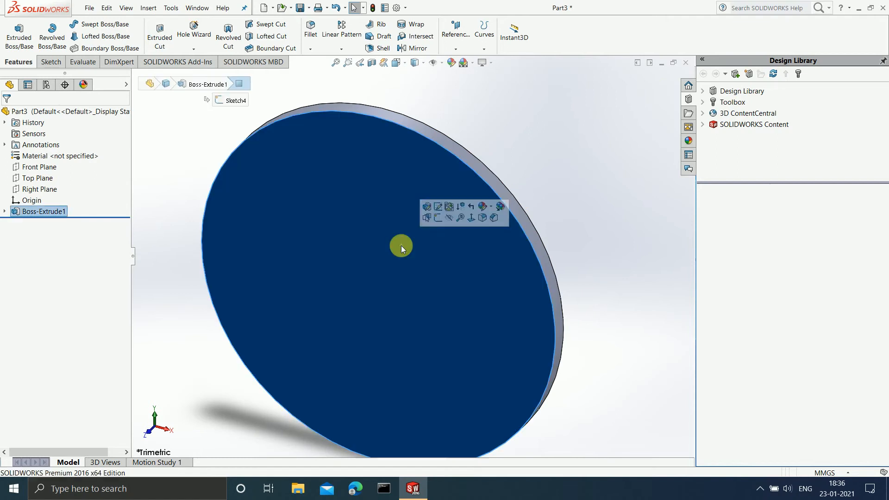
scroll(413, 279, up, 3)
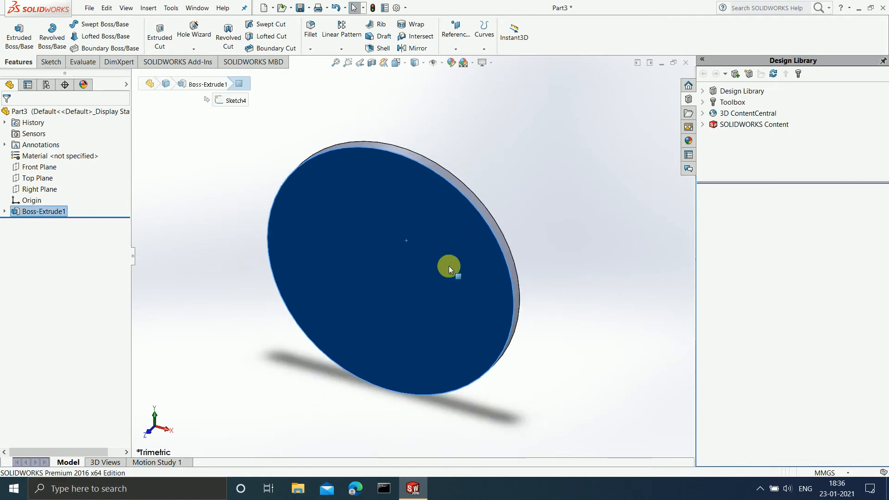
click(503, 213)
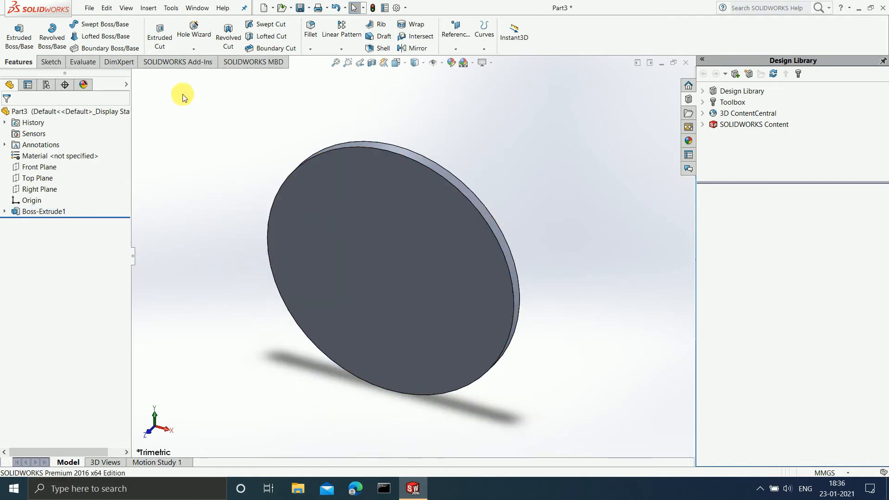
- Draw a five-point Spline on Surface across the disc's front face, winding from about (-42, 58) mm through about (40, -6) mm towards the lower rim
click(48, 62)
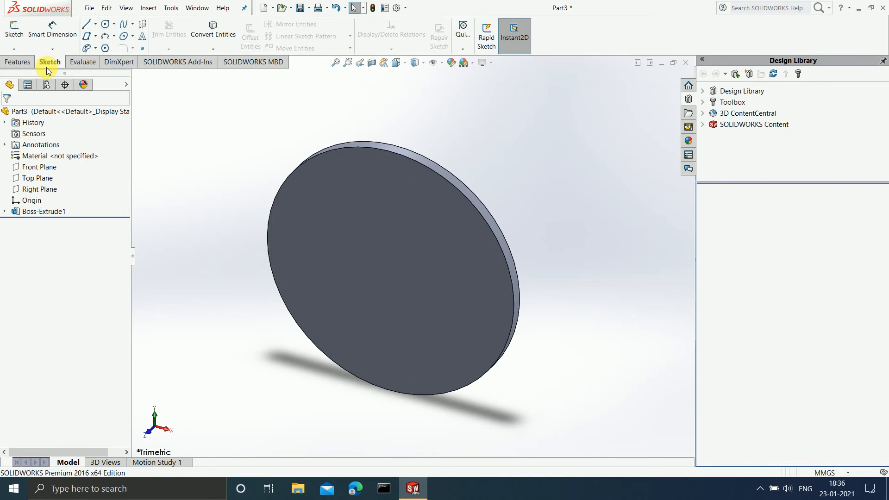
click(134, 26)
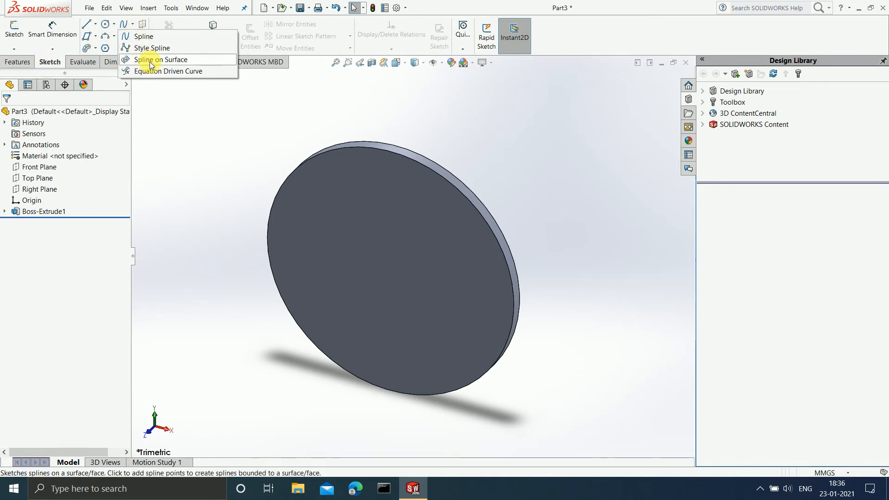
click(150, 61)
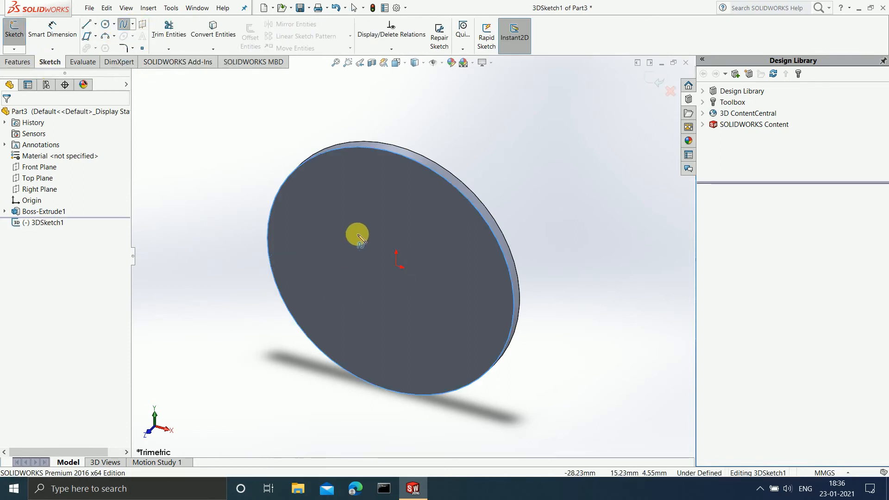
click(345, 199)
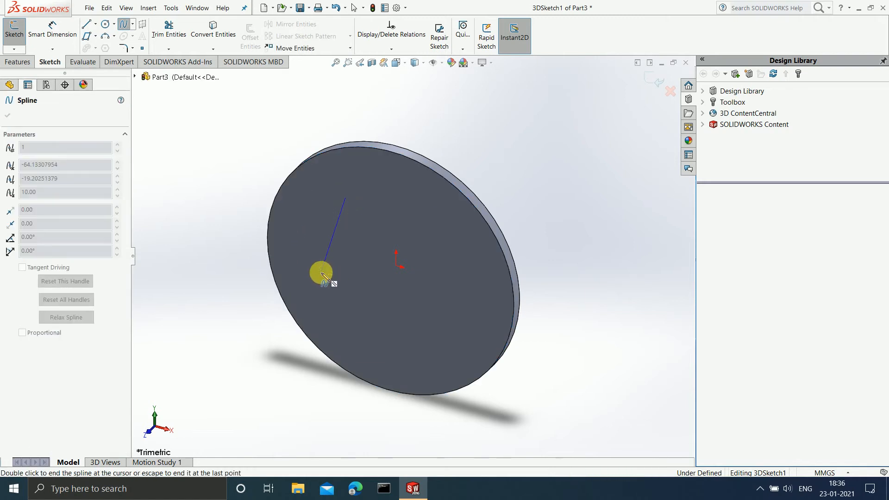
click(321, 273)
click(433, 289)
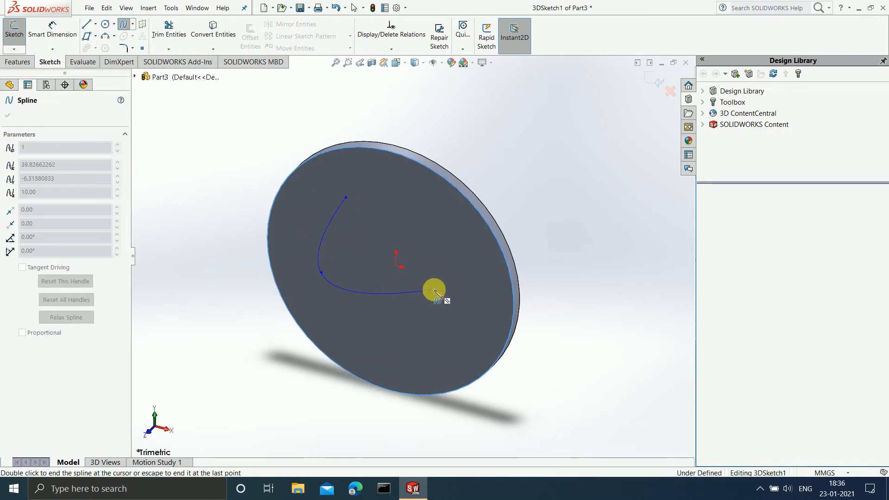
click(413, 367)
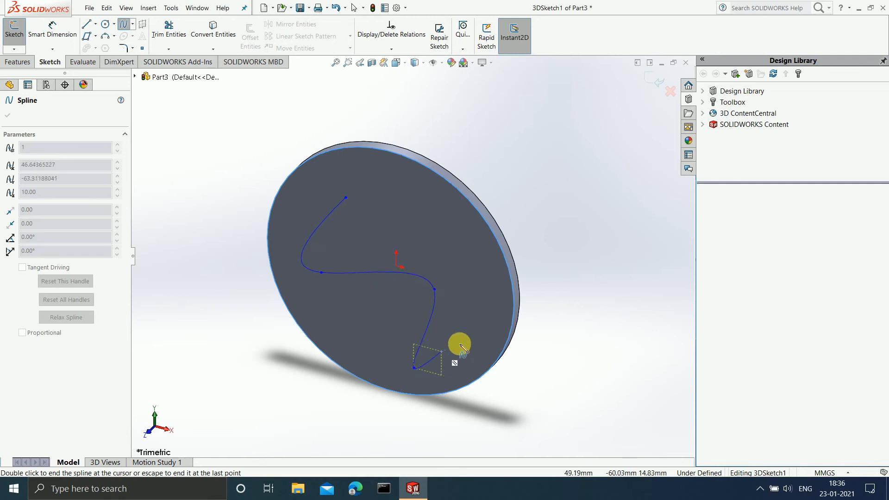
double_click(500, 321)
key(Escape)
- Try to reshape the surface spline by moving its curve between the second and third points
click(435, 290)
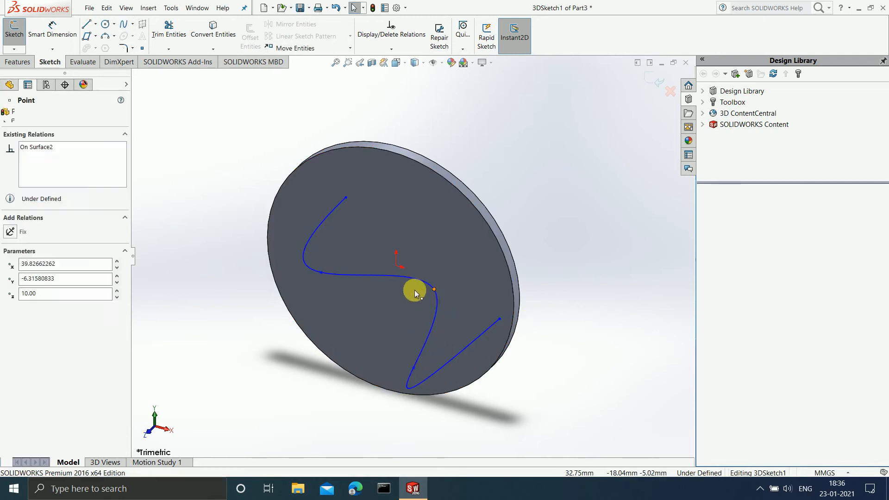
drag(415, 289, 393, 309)
drag(380, 275, 377, 274)
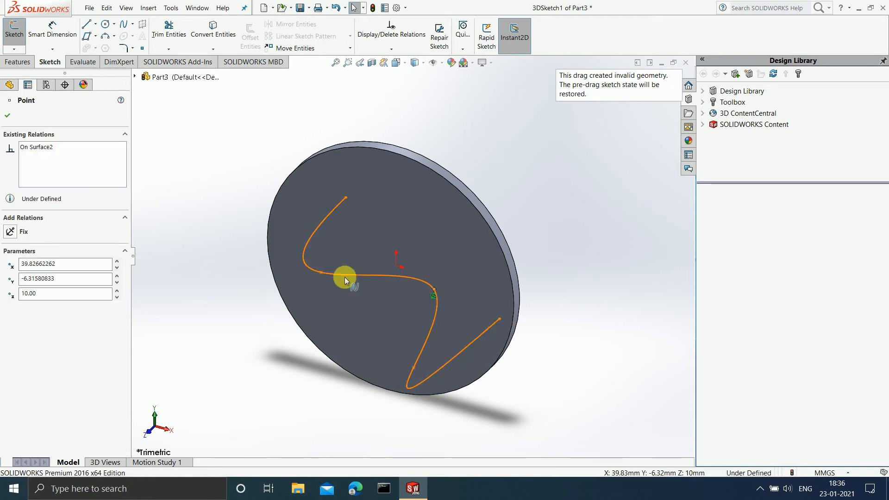
- Dimension the distance between the first and third points of the surface spline
click(32, 38)
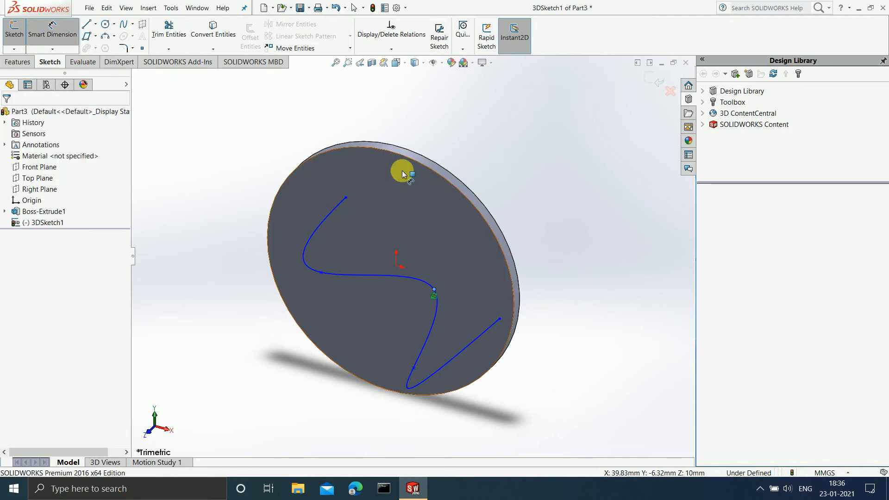
click(346, 197)
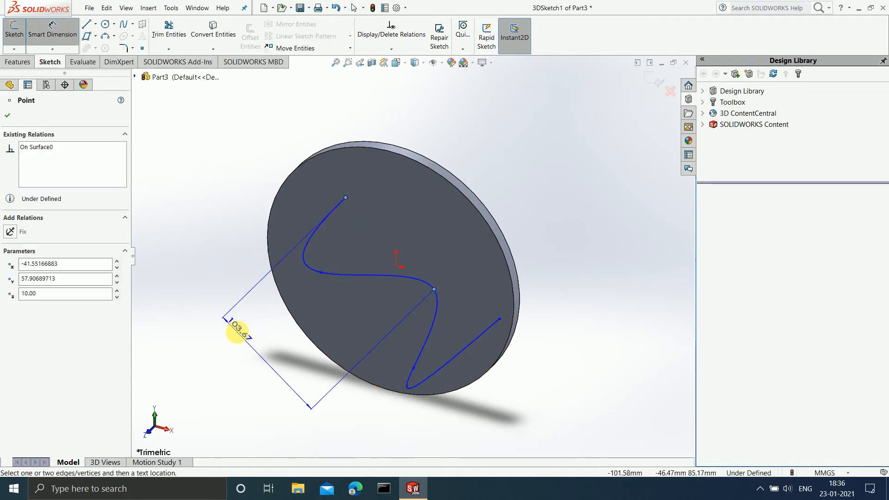
click(236, 334)
click(197, 333)
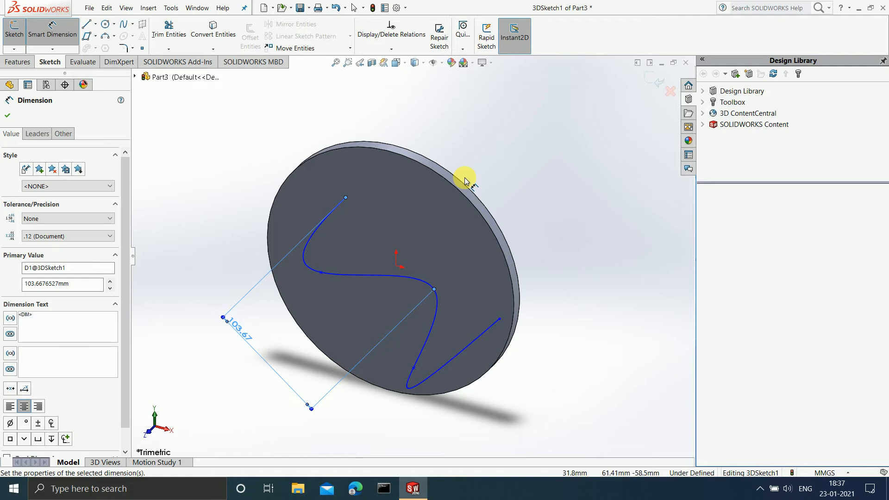
- Exit the 3D sketch discarding its changes, and delete the disc's Boss-Extrude1 feature
click(670, 91)
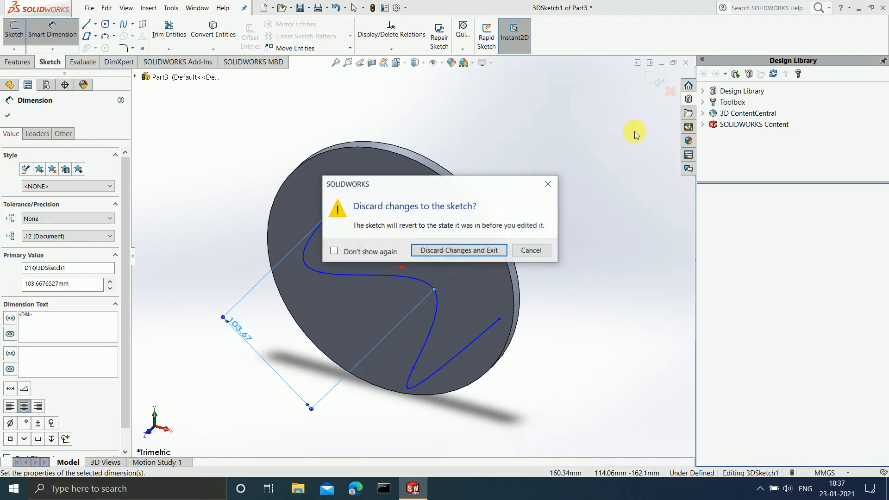
click(476, 250)
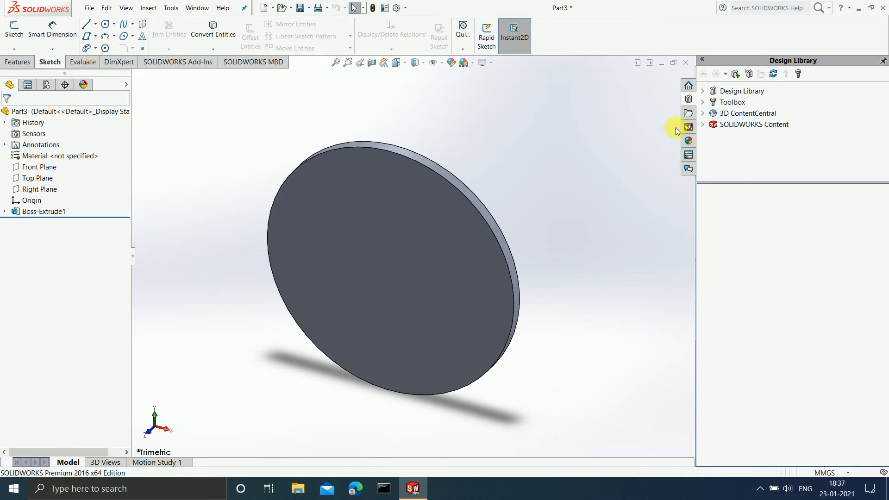
click(66, 213)
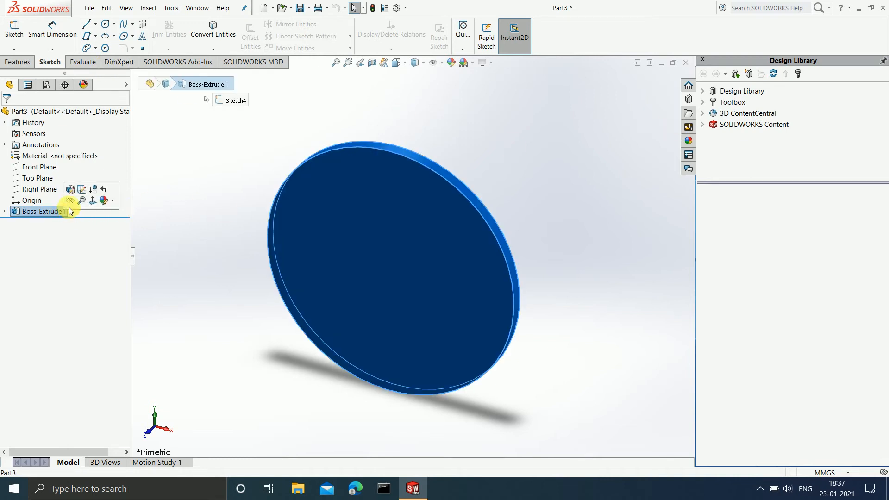
right_click(58, 212)
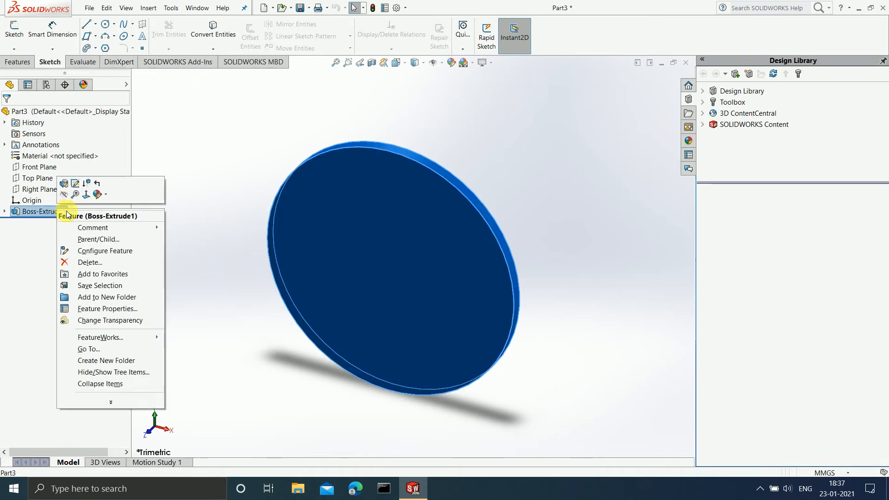
click(82, 262)
click(509, 189)
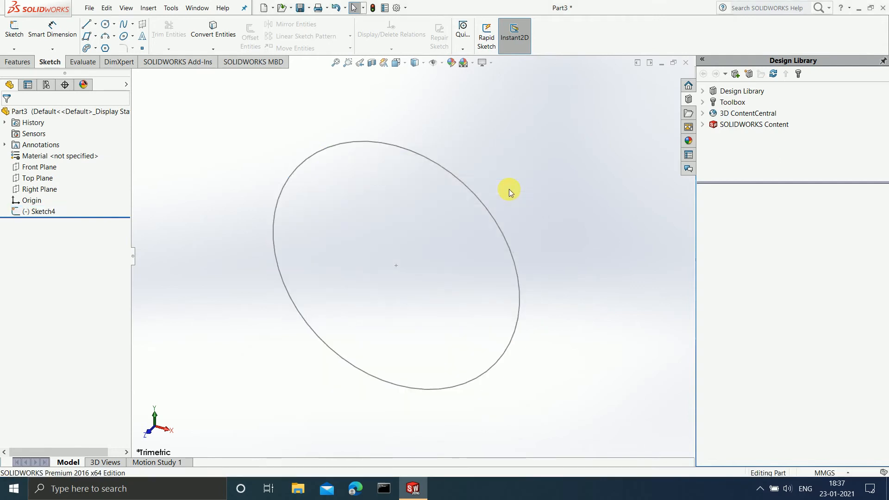
- Delete the leftover circle sketch, Sketch4
click(29, 211)
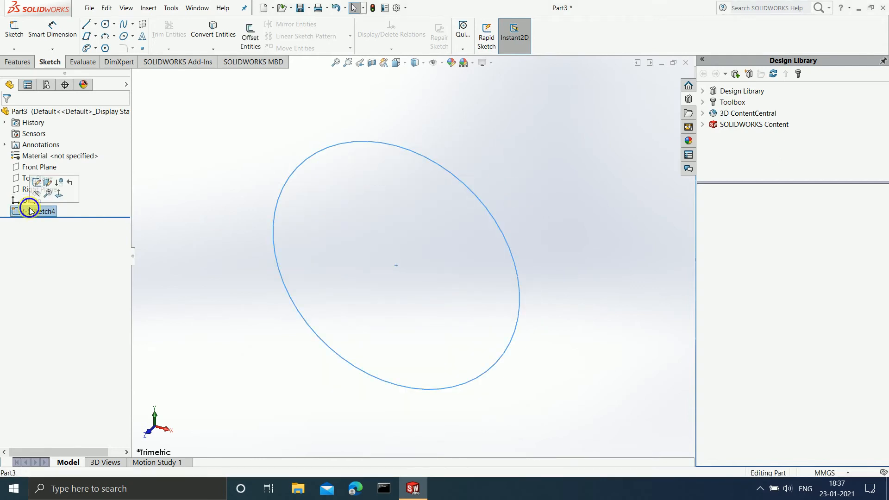
right_click(29, 211)
click(63, 262)
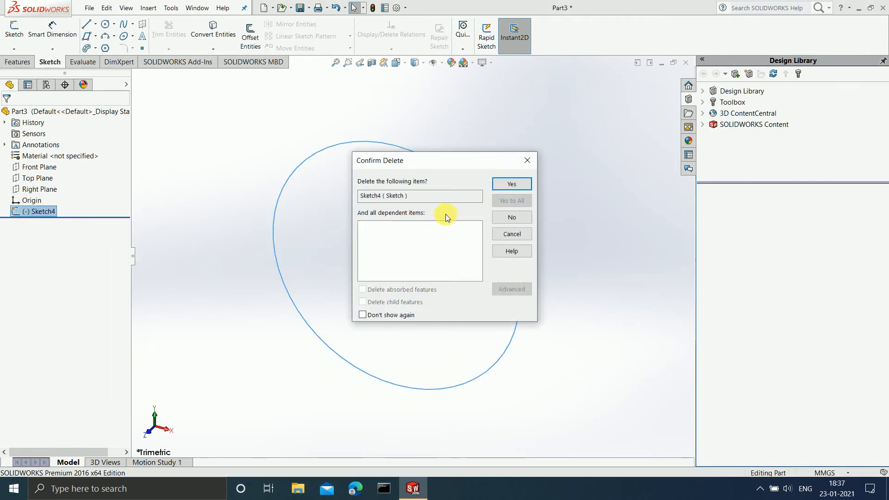
click(512, 184)
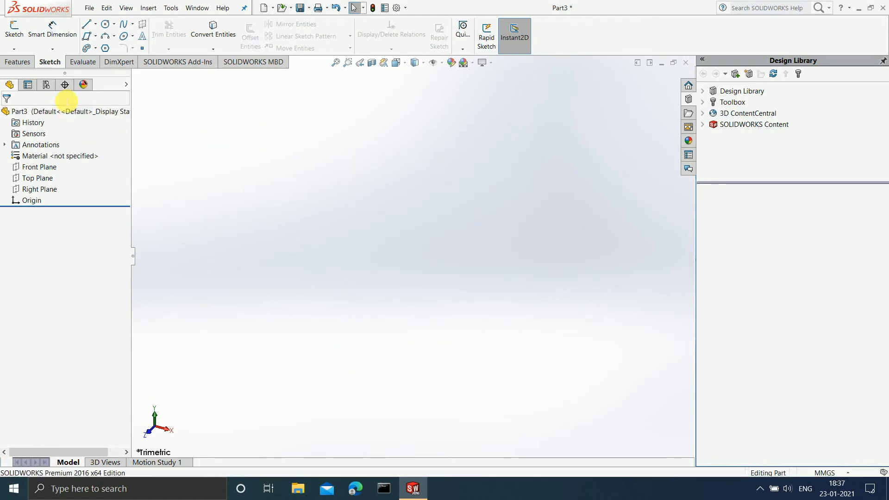
- Start a new sketch on the Front Plane
click(19, 62)
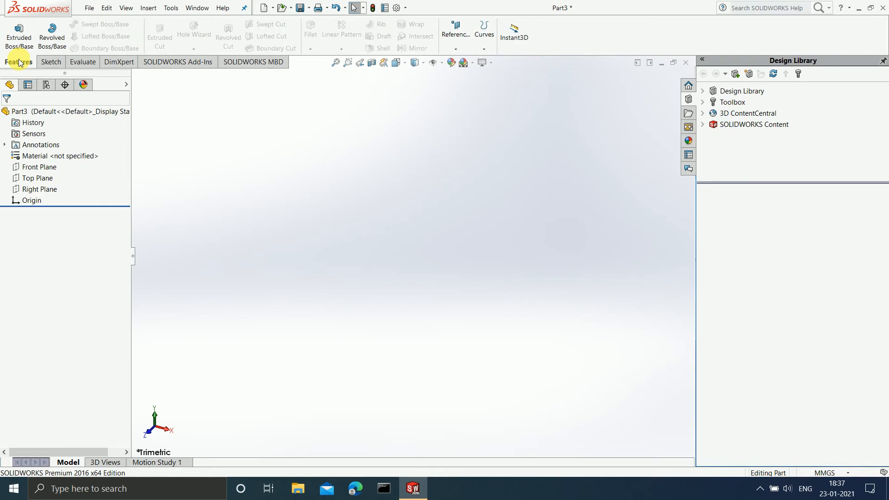
click(40, 169)
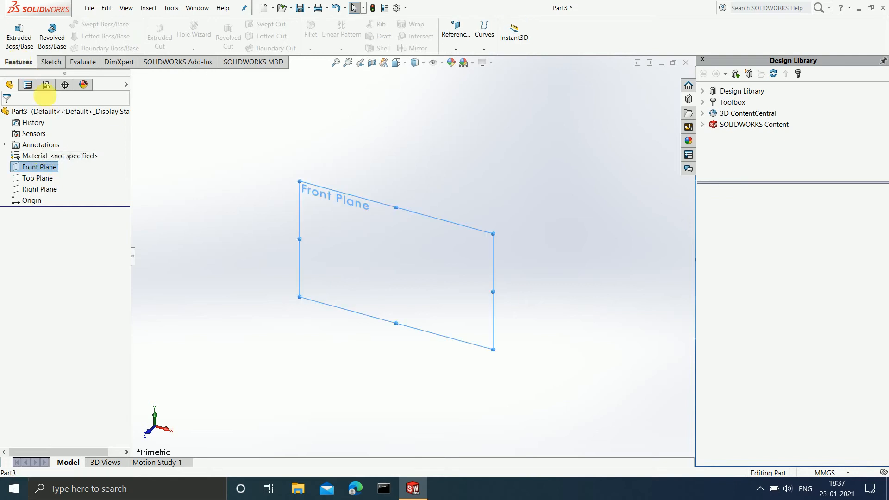
click(50, 61)
click(15, 33)
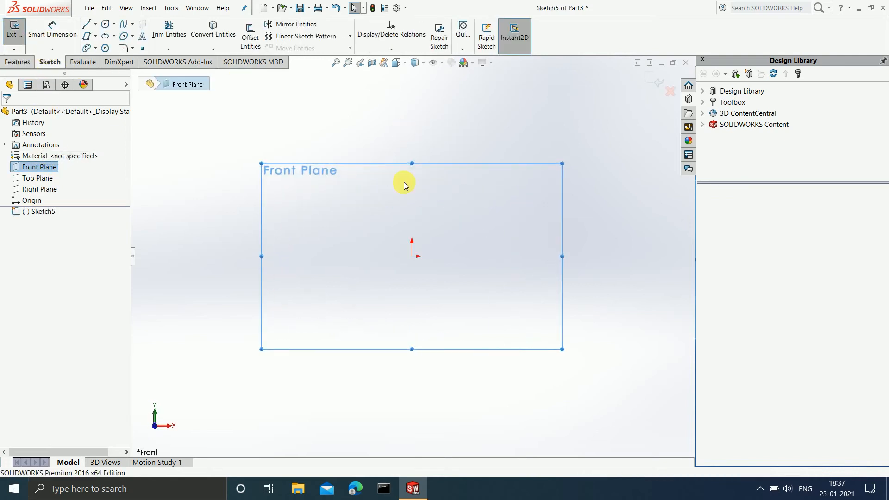
- Draw an upright ellipse centred on the origin with radii of about 80 mm and 37 mm
click(133, 36)
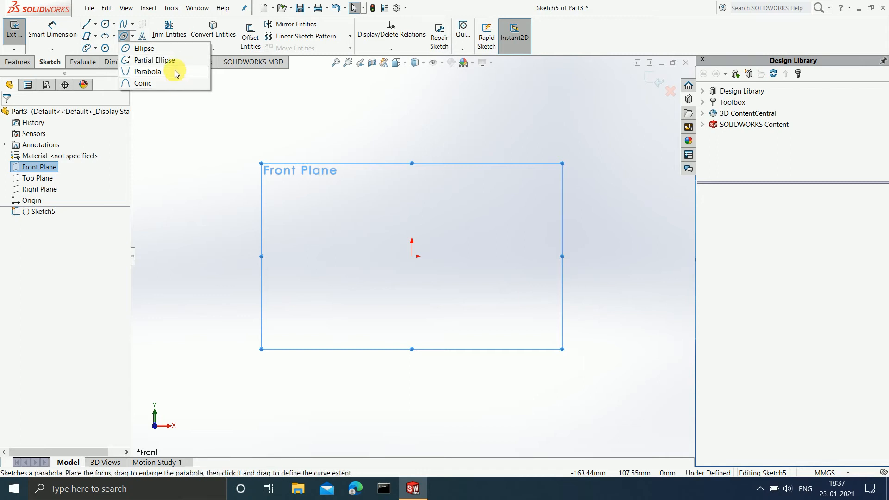
click(175, 49)
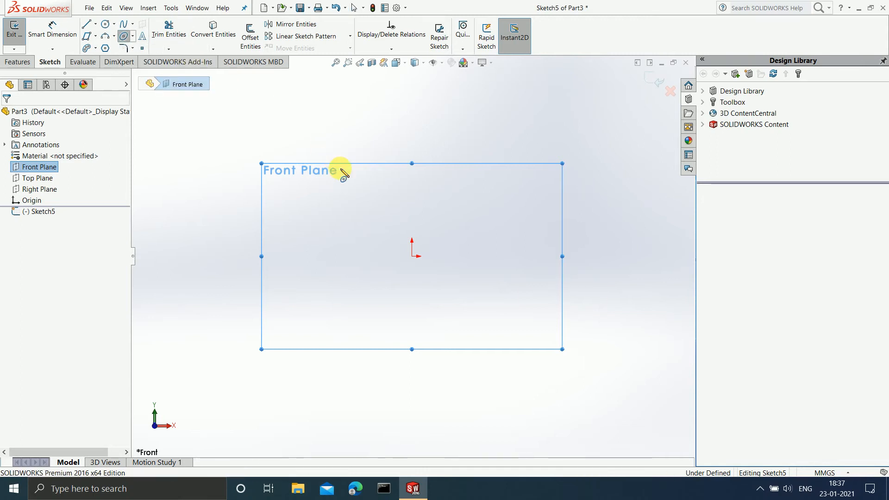
click(411, 256)
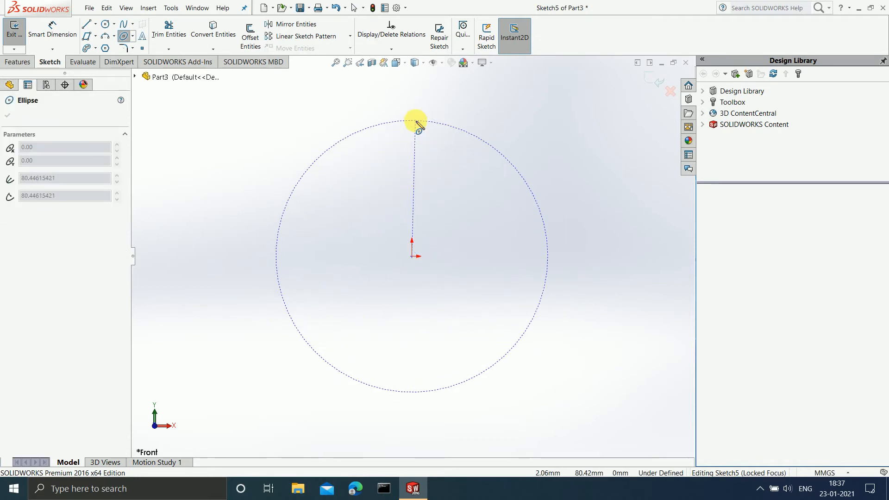
click(416, 122)
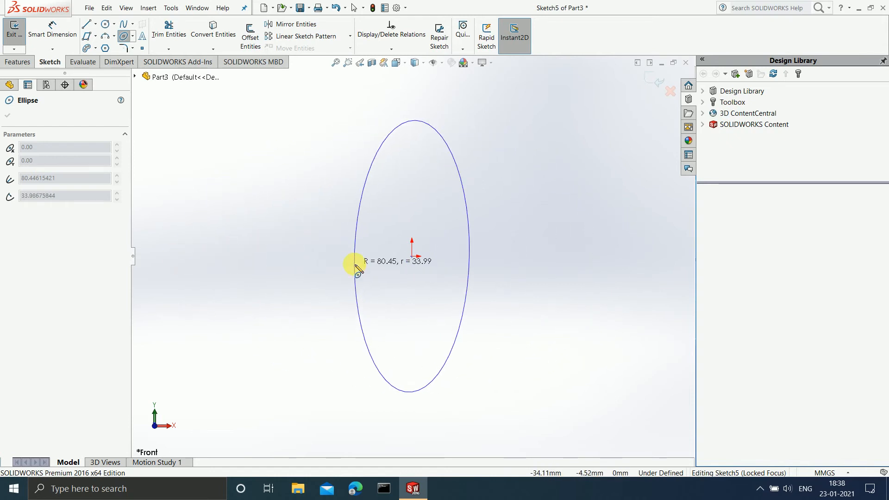
click(350, 264)
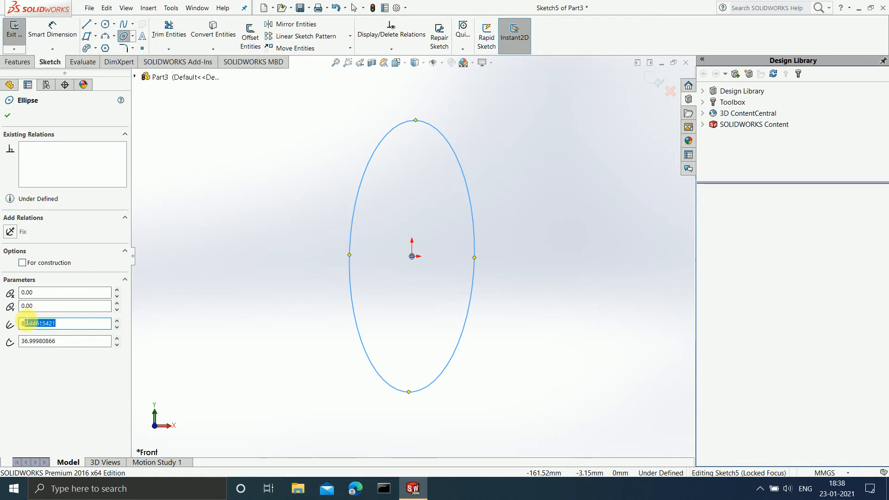
click(66, 343)
drag(66, 343, 24, 341)
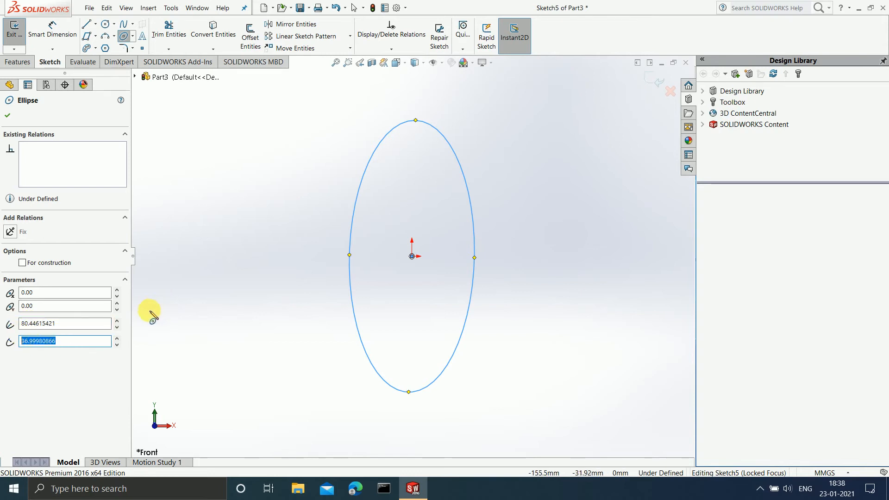
key(Escape)
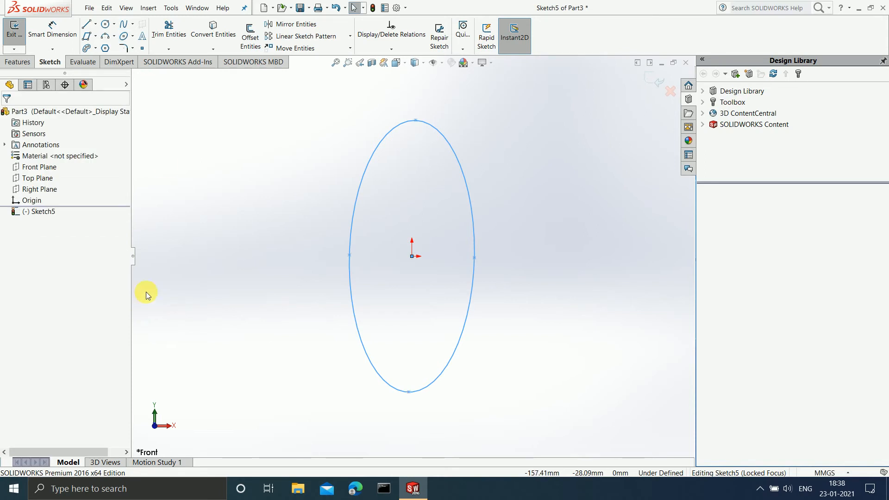
- Dimension the vertical distance from the ellipse's centre to its lowest axis point, keeping the drawn size
click(50, 37)
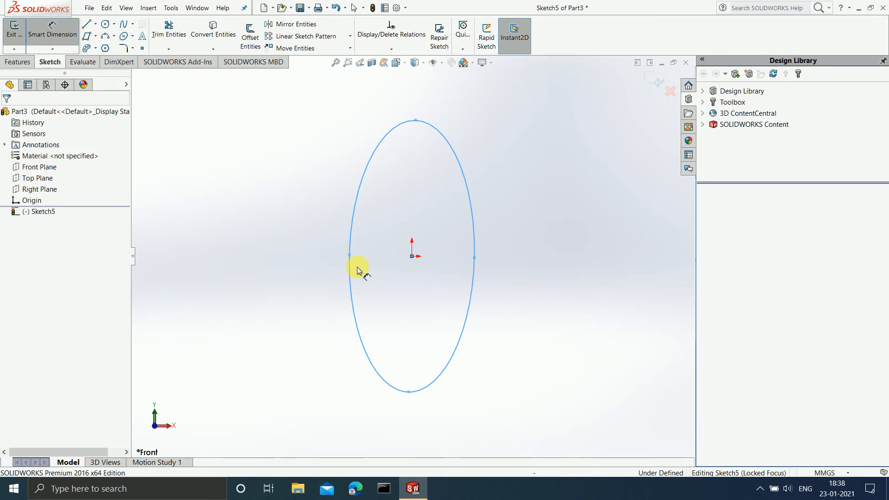
click(412, 257)
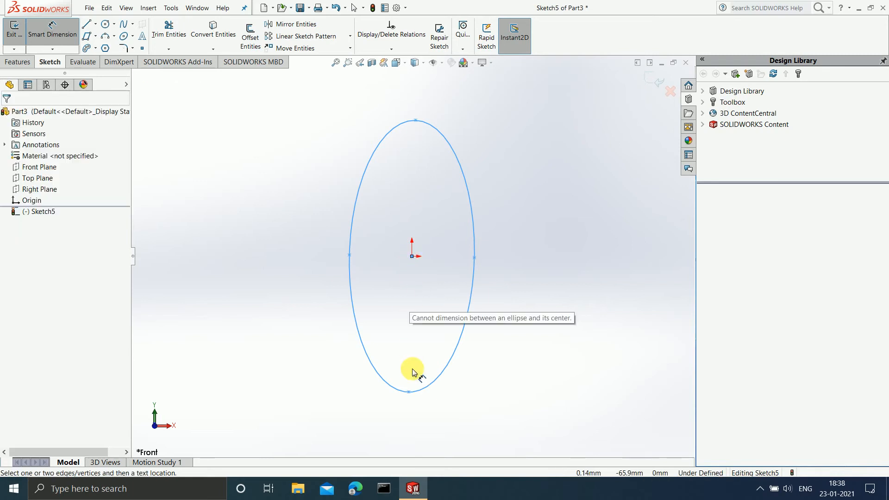
click(408, 392)
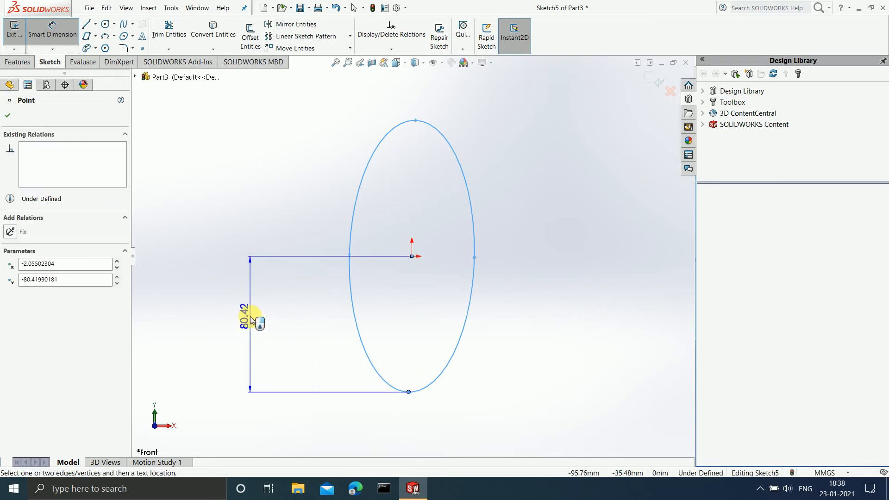
click(251, 320)
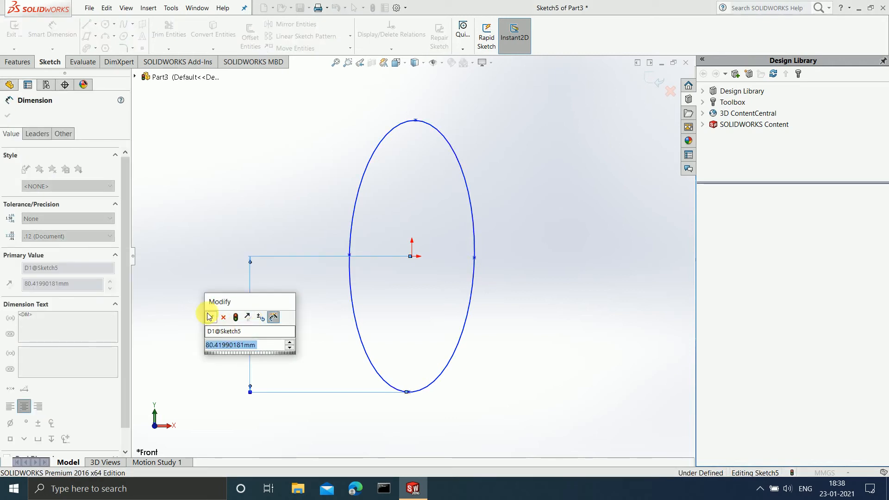
click(210, 316)
key(Escape)
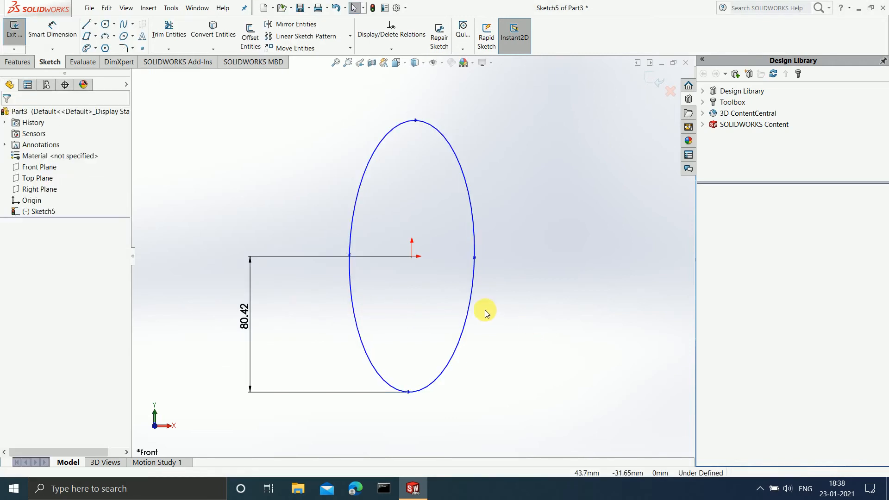
- Dimension the horizontal distance from the ellipse's centre to its right axis point, placing the dimension below the ellipse
click(468, 313)
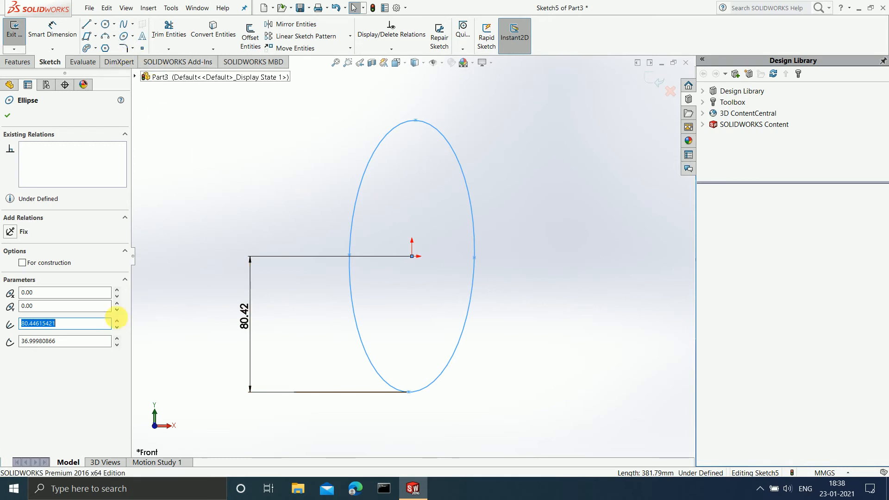
drag(79, 341, 28, 340)
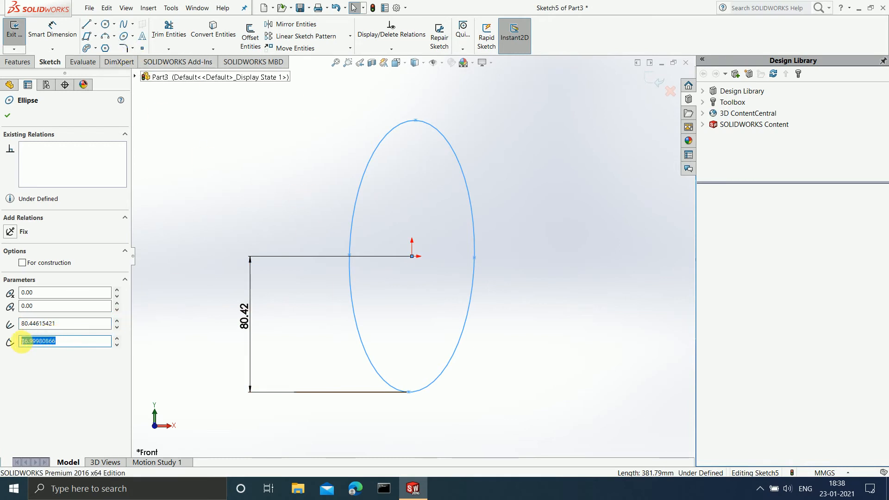
click(55, 37)
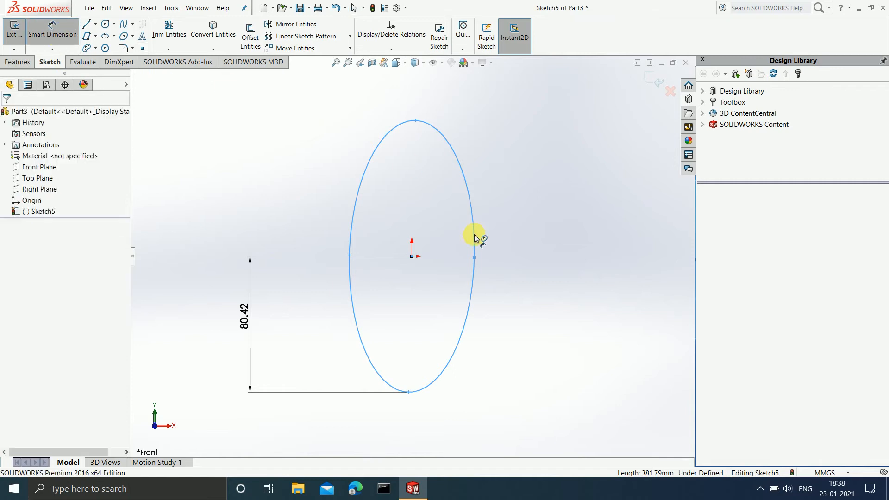
click(411, 257)
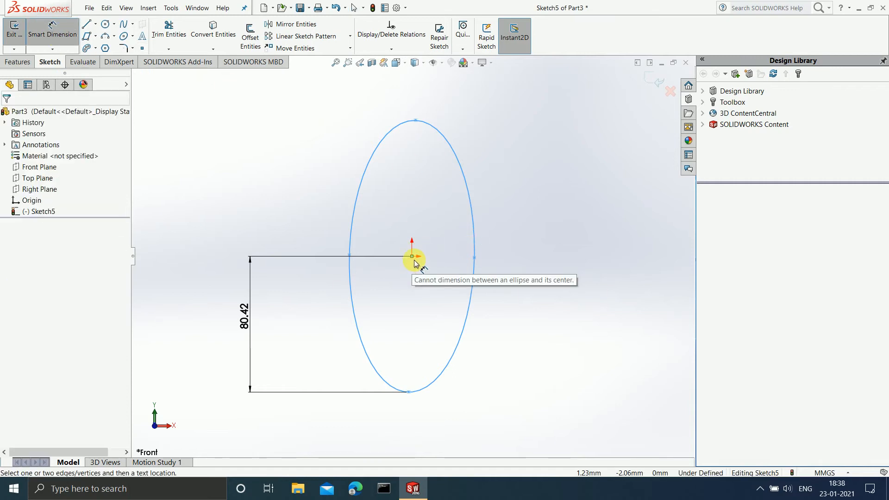
click(474, 258)
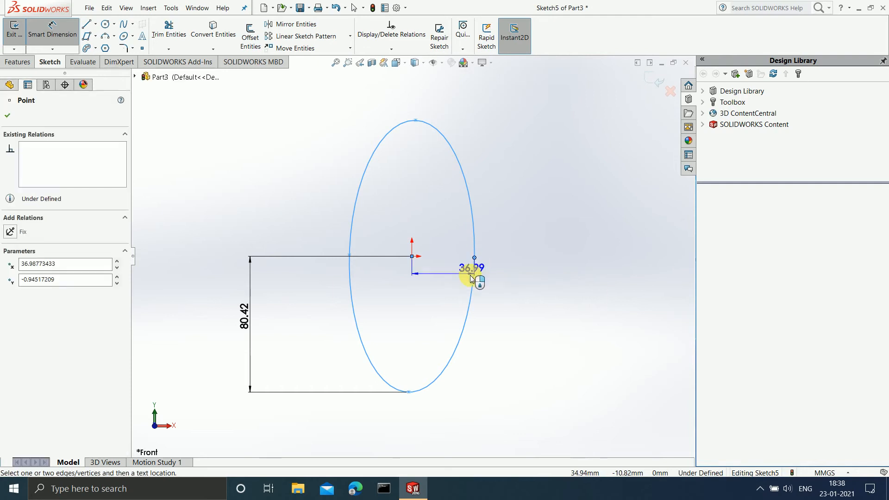
click(442, 415)
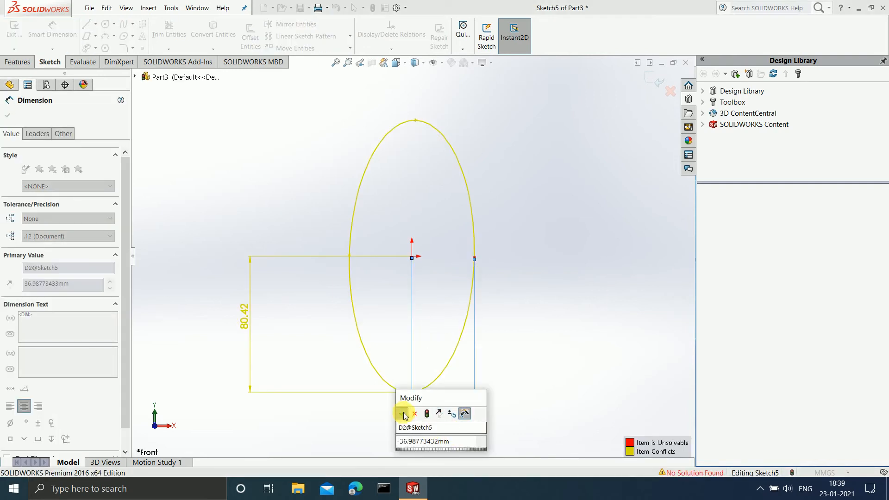
click(402, 413)
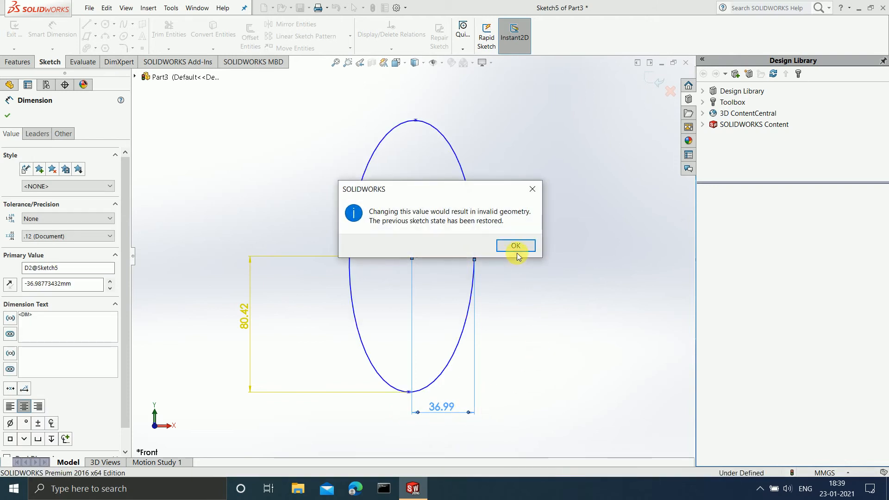
click(516, 245)
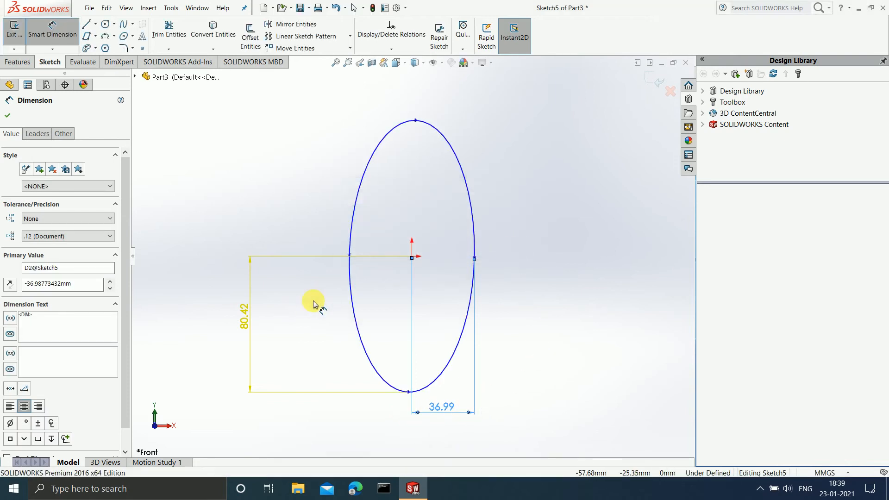
- Discard the dimensioned ellipse sketch and exit it without saving the changes
right_click(246, 317)
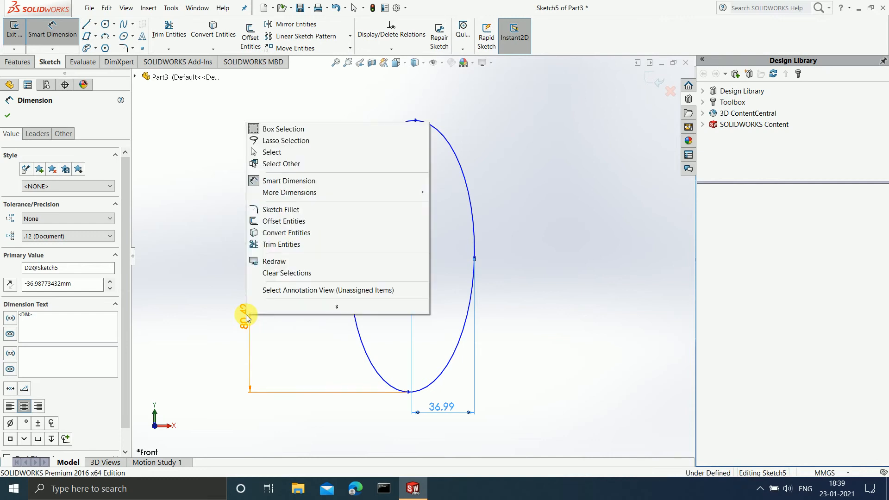
click(246, 318)
right_click(247, 319)
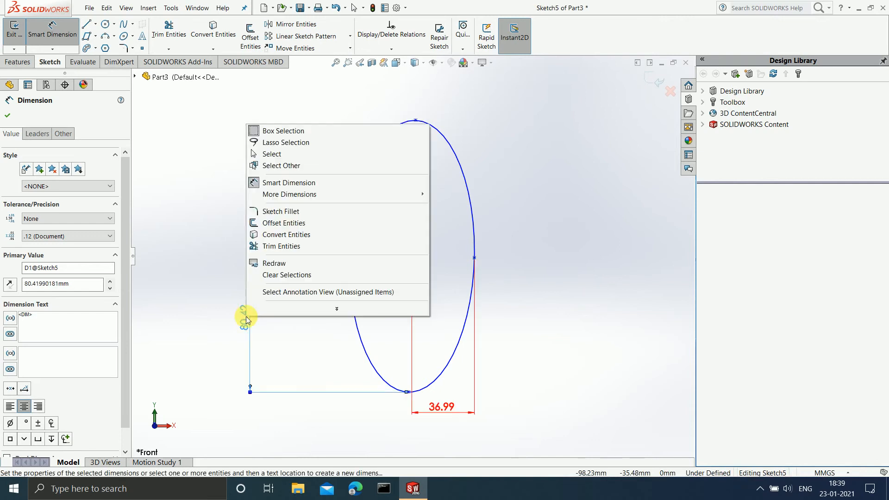
click(669, 101)
click(670, 101)
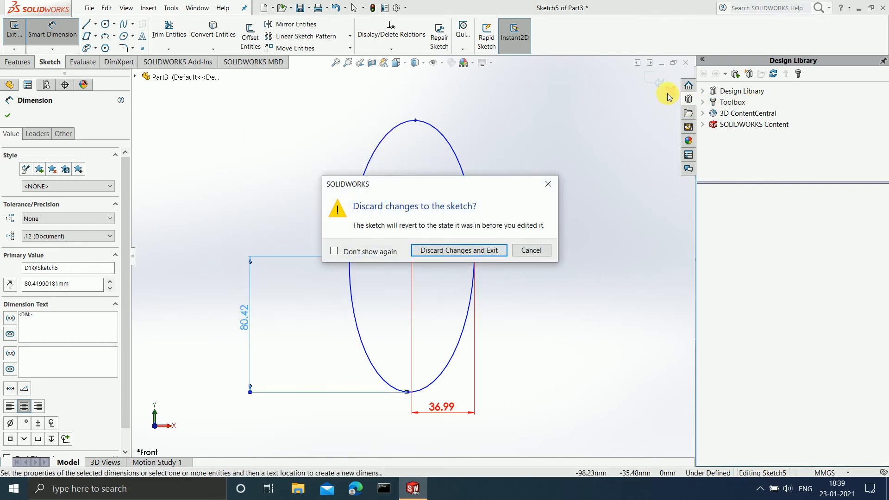
click(424, 251)
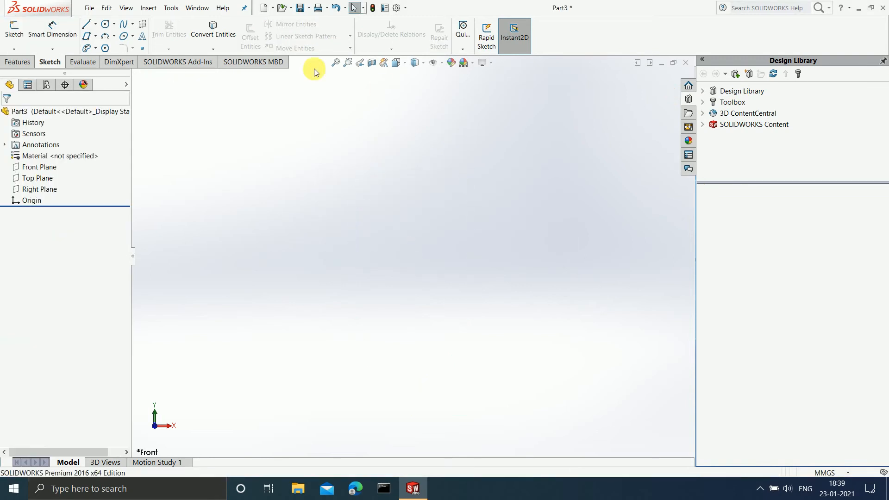
- Draw an upright ellipse centred on the origin of the Front Plane with radii of about 70.6 mm and 45.6 mm
click(132, 36)
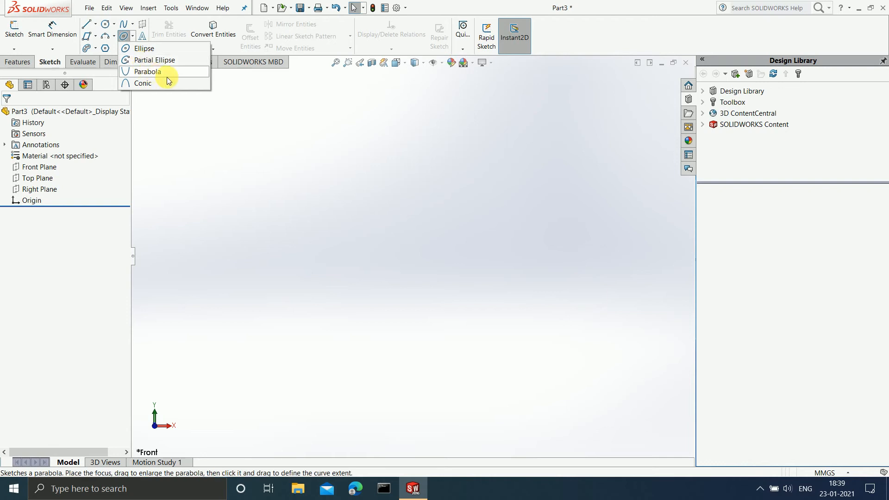
click(168, 49)
click(391, 220)
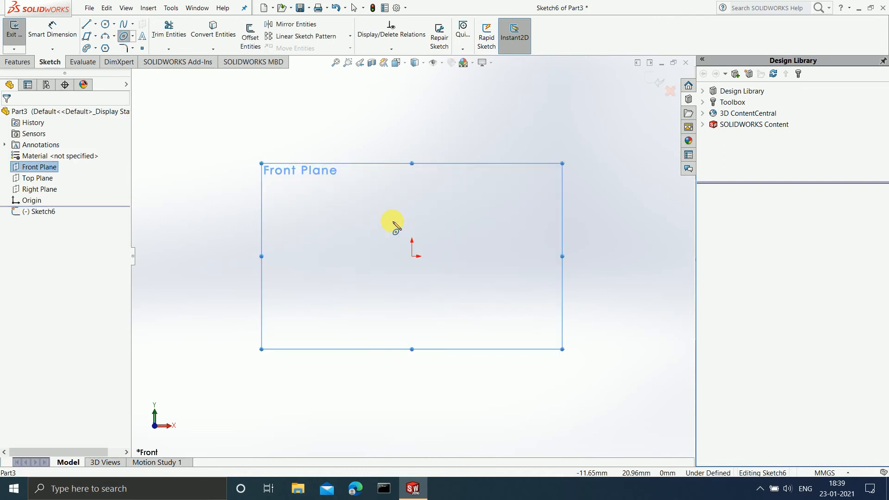
click(413, 257)
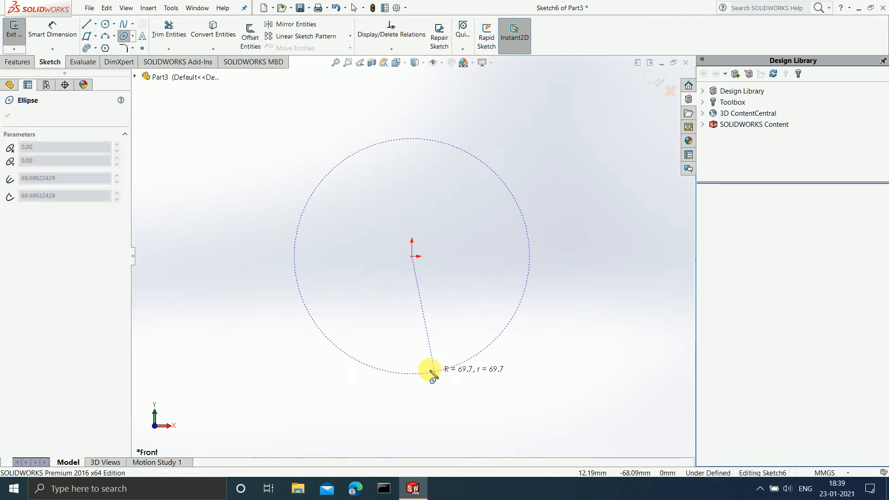
click(412, 375)
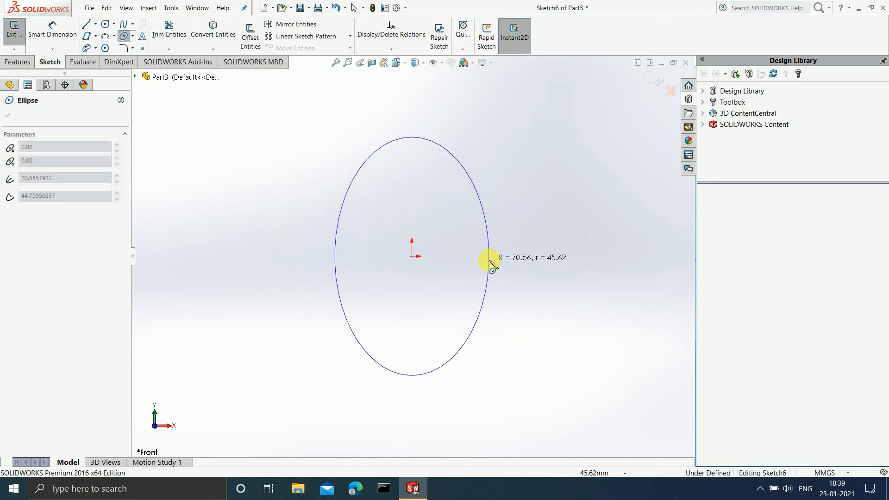
click(489, 257)
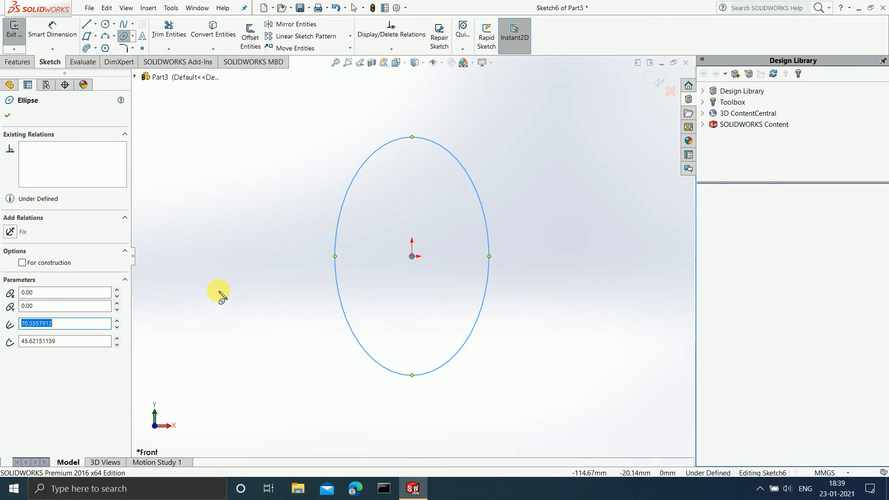
key(Escape)
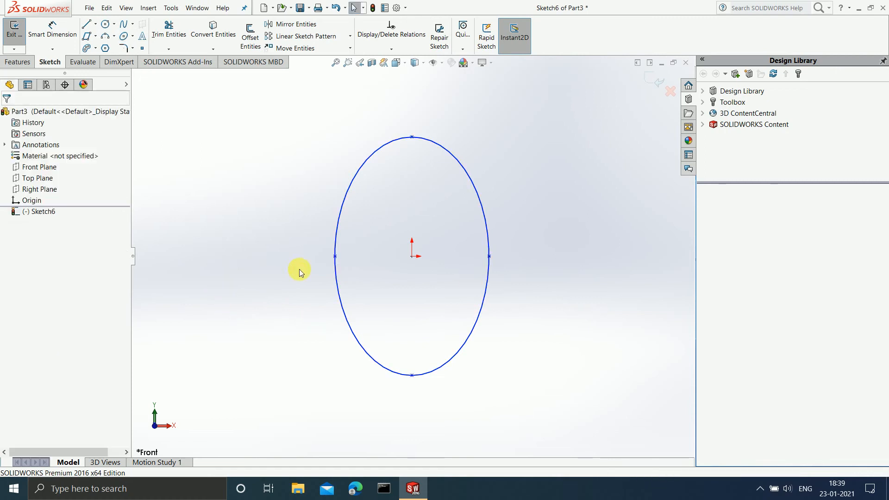
- Dimension the vertical distance from the ellipse's centre to its lowest axis point, placing the dimension left of the ellipse and keeping the drawn size
click(486, 220)
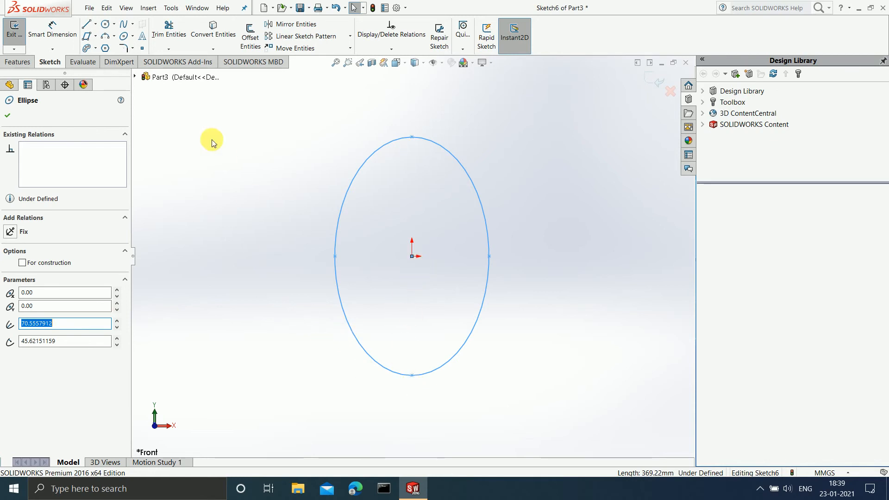
click(58, 31)
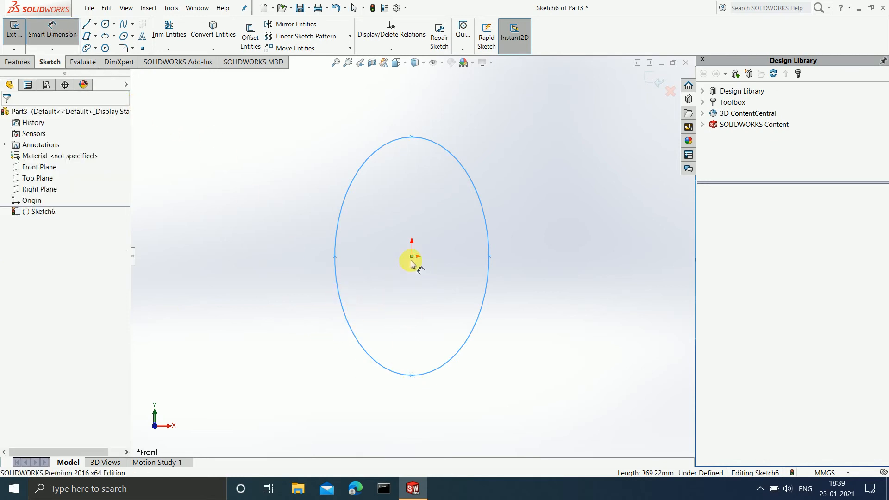
click(412, 375)
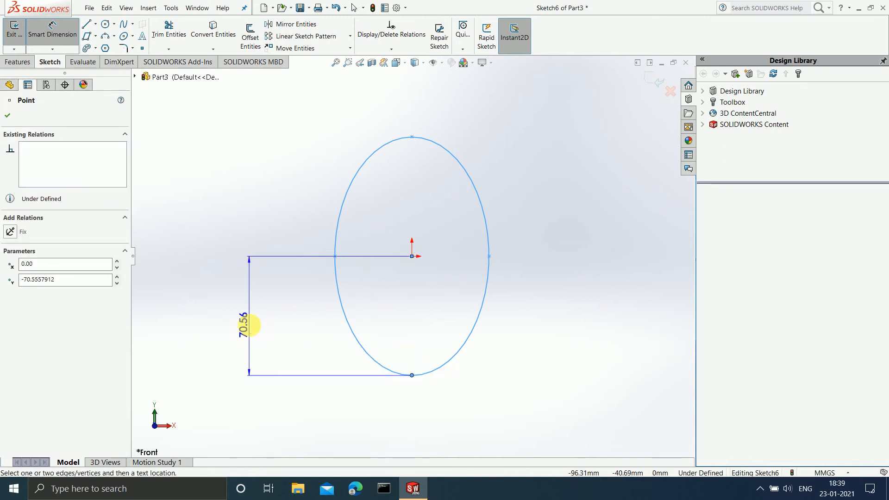
click(249, 325)
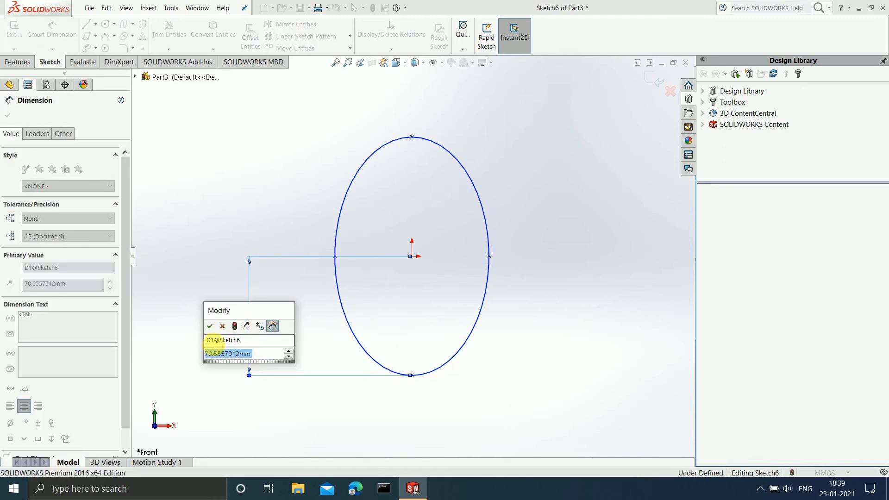
click(210, 327)
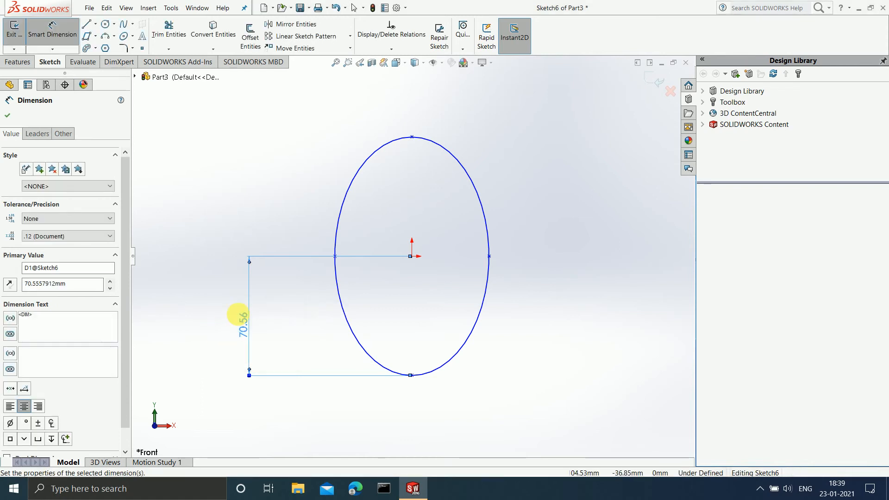
key(Escape)
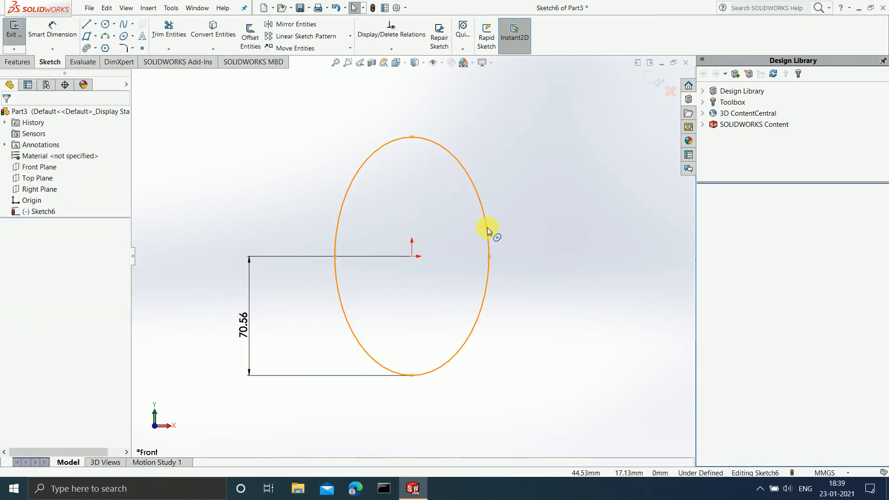
- Dimension the horizontal distance from the ellipse's centre to its right axis point below the ellipse, keeping the drawn size
click(487, 227)
click(75, 342)
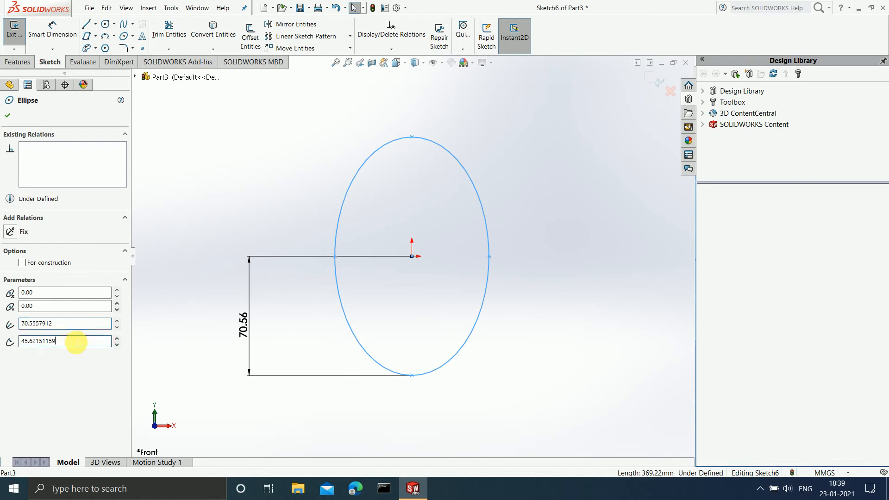
drag(76, 342, 22, 343)
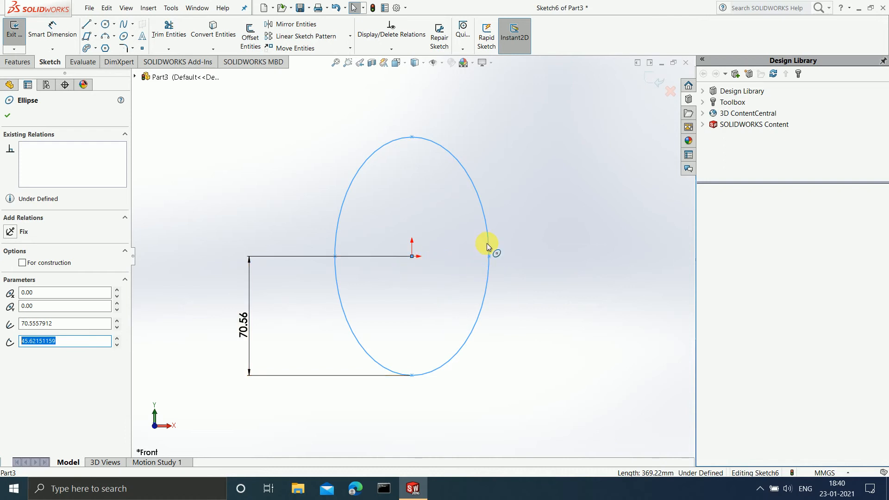
click(51, 28)
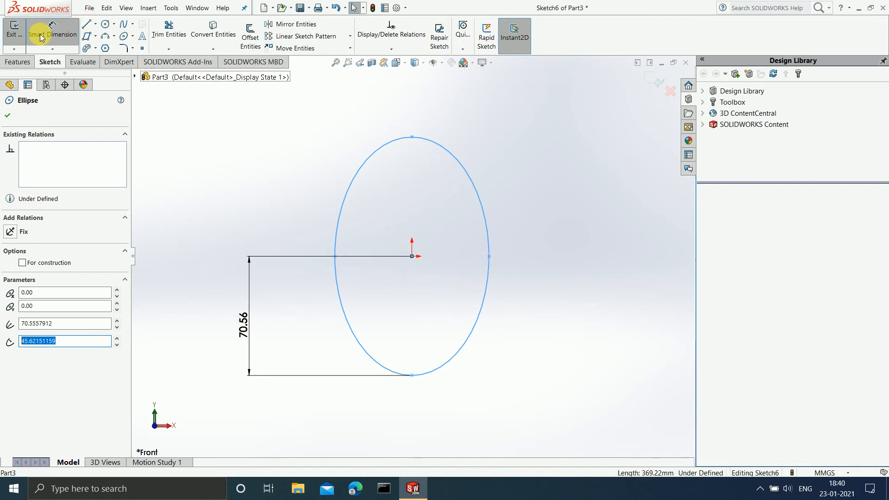
click(412, 257)
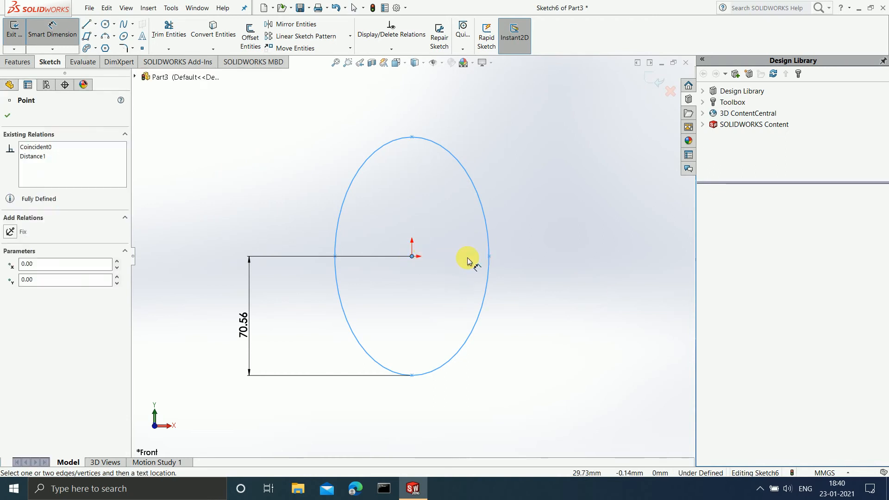
click(491, 263)
click(490, 257)
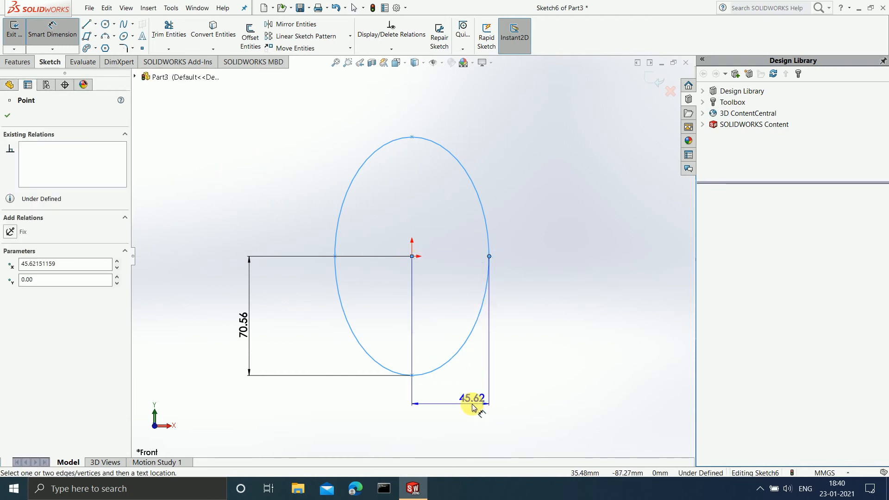
click(475, 407)
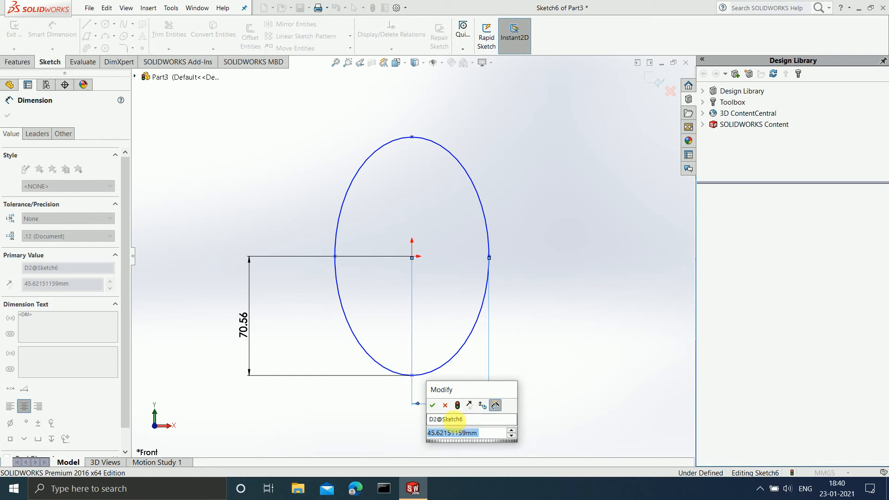
click(433, 406)
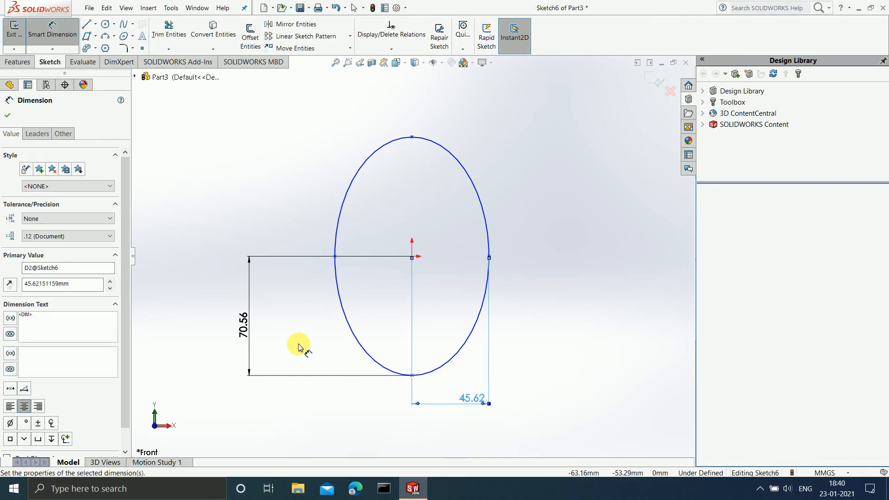
key(Escape)
- Set the ellipse's vertical radius dimension to 80 mm and its horizontal radius dimension to 60 mm
click(242, 329)
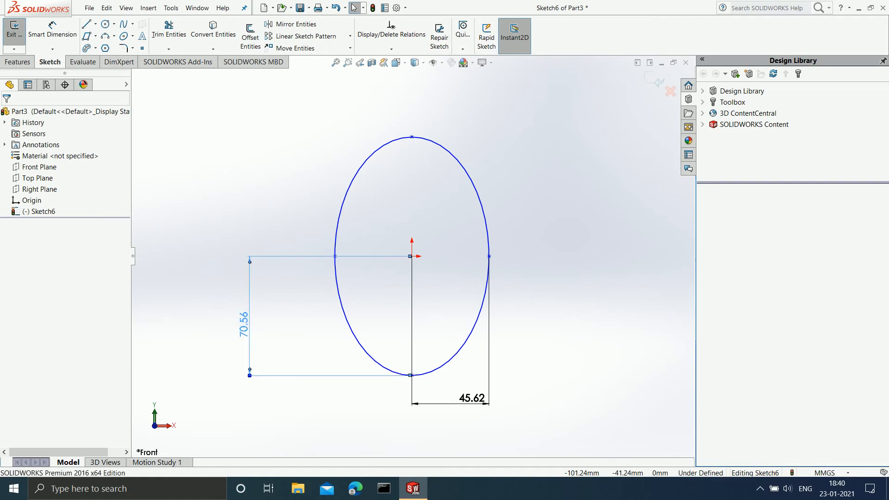
double_click(243, 330)
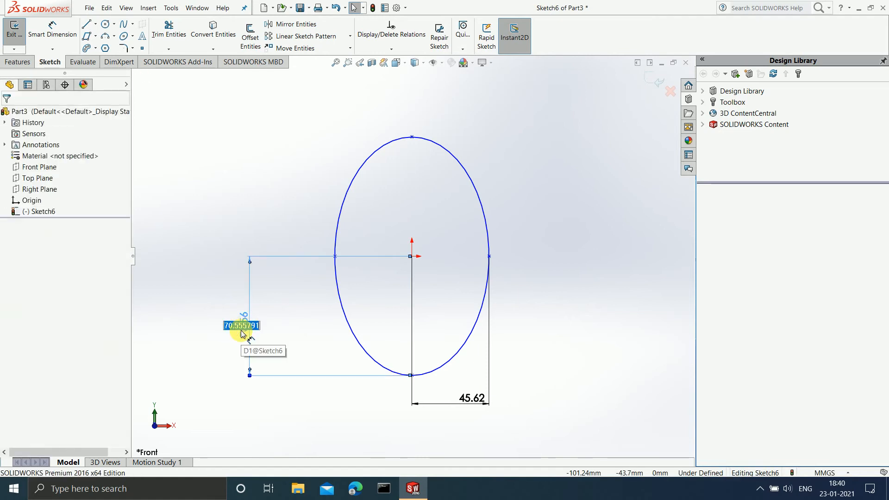
text(80)
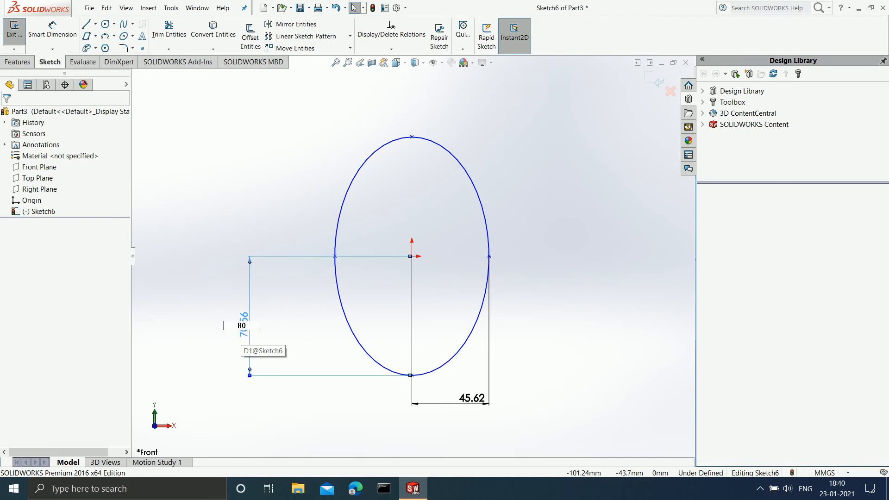
click(242, 333)
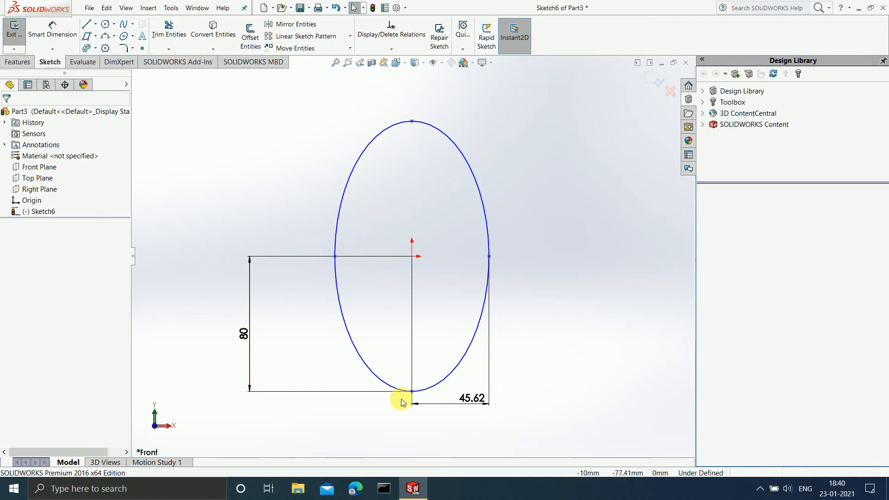
click(476, 401)
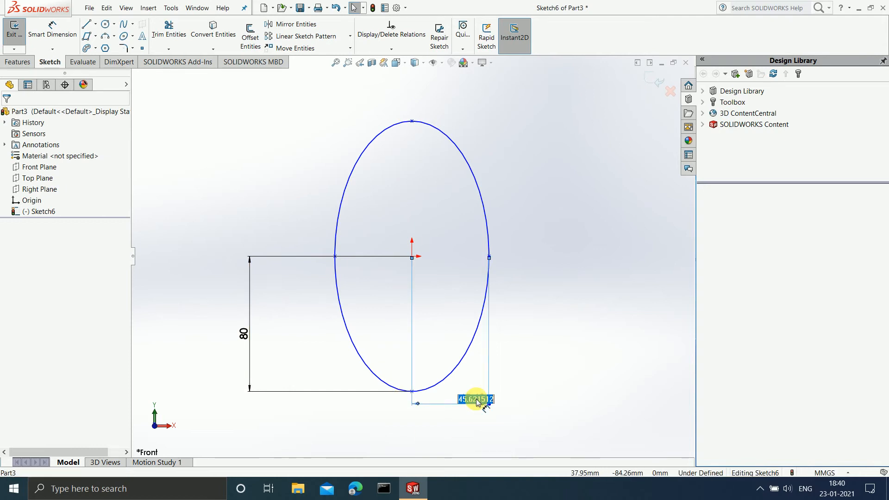
text(60)
key(Return)
click(460, 312)
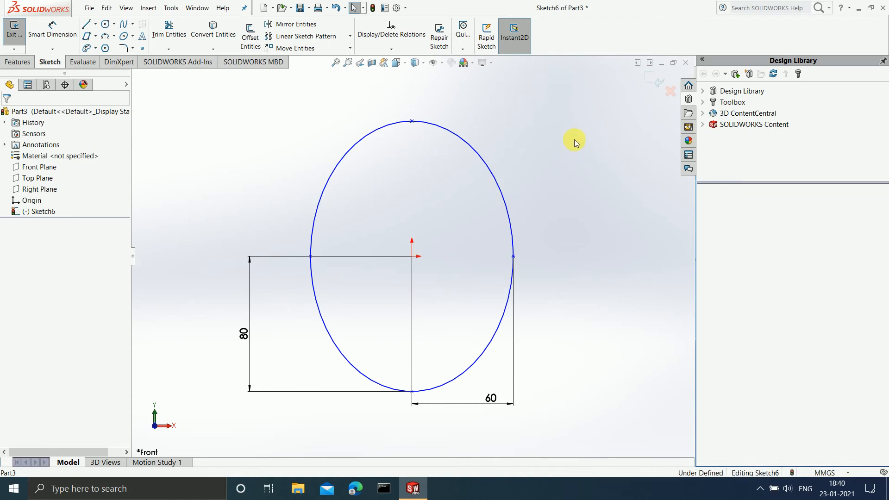
- Discard the ellipse sketch and start a new sketch on the Front Plane
click(671, 97)
click(471, 249)
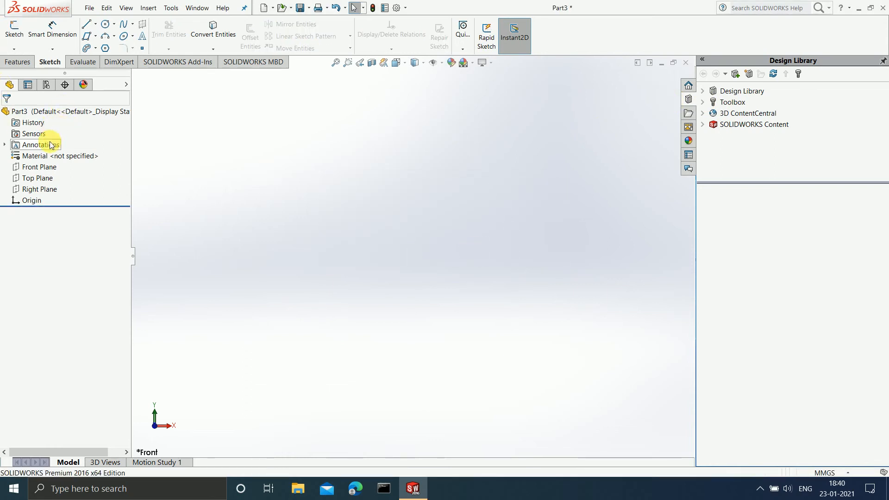
click(39, 167)
click(23, 32)
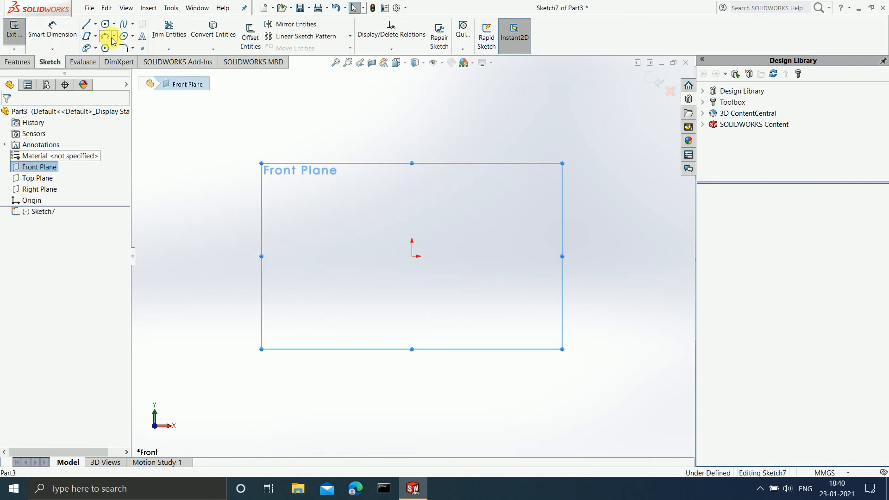
- Draw a partial ellipse centred on the origin, open on the right, with radii of about 87.5 mm and 53.6 mm
click(132, 36)
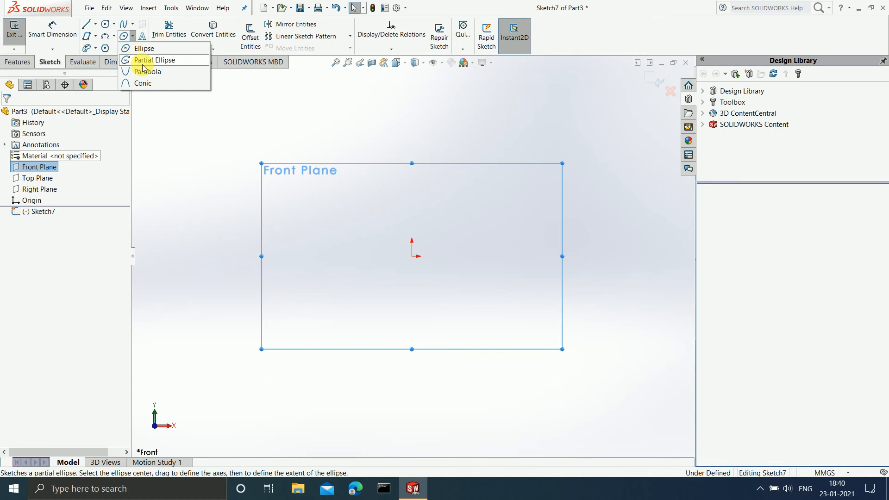
click(143, 64)
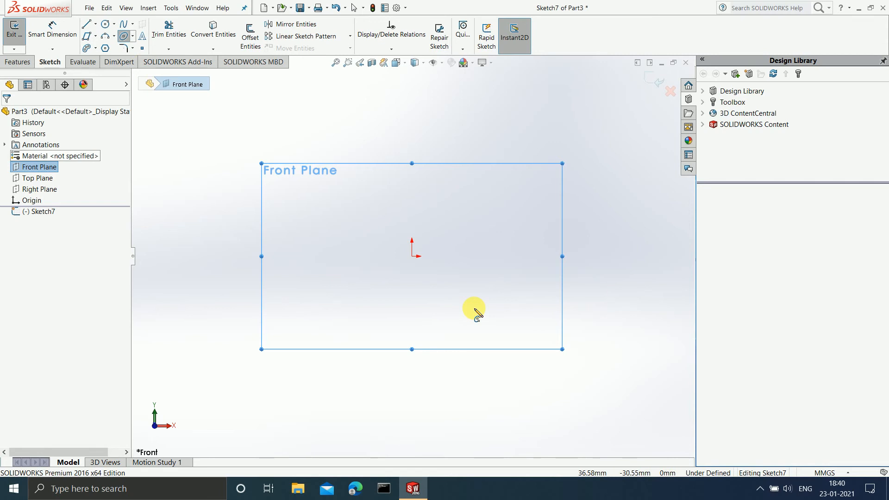
click(412, 257)
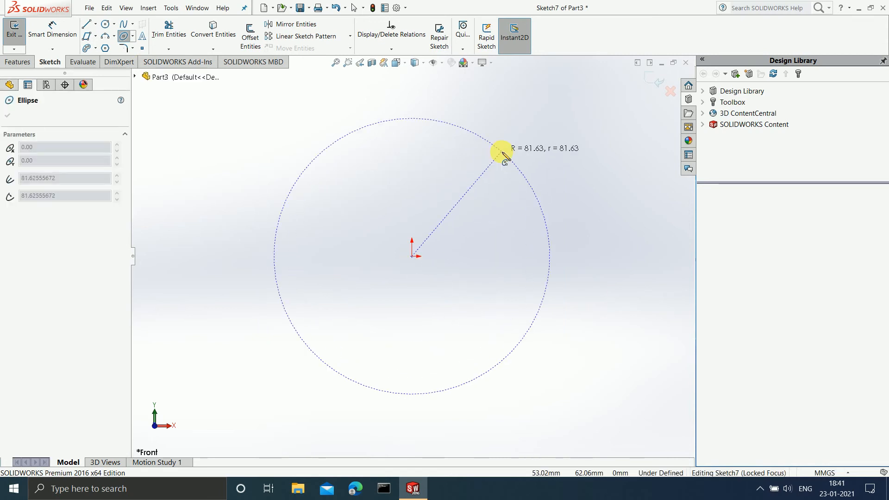
click(505, 140)
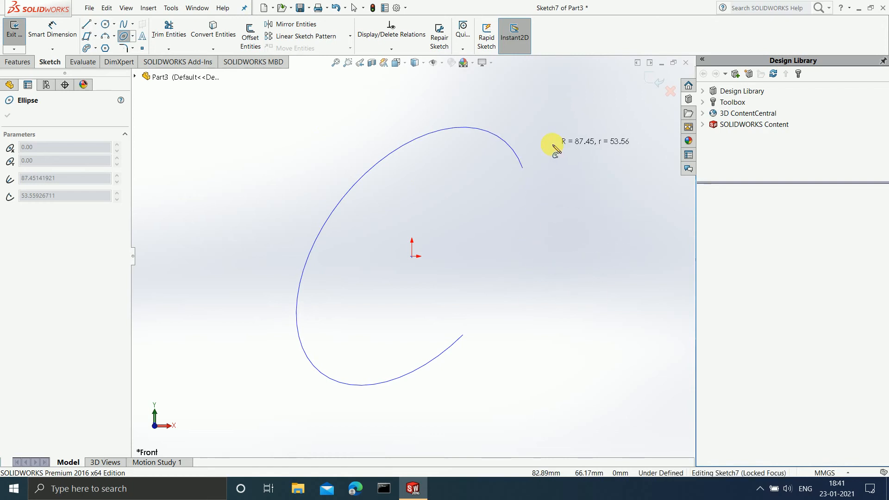
click(456, 130)
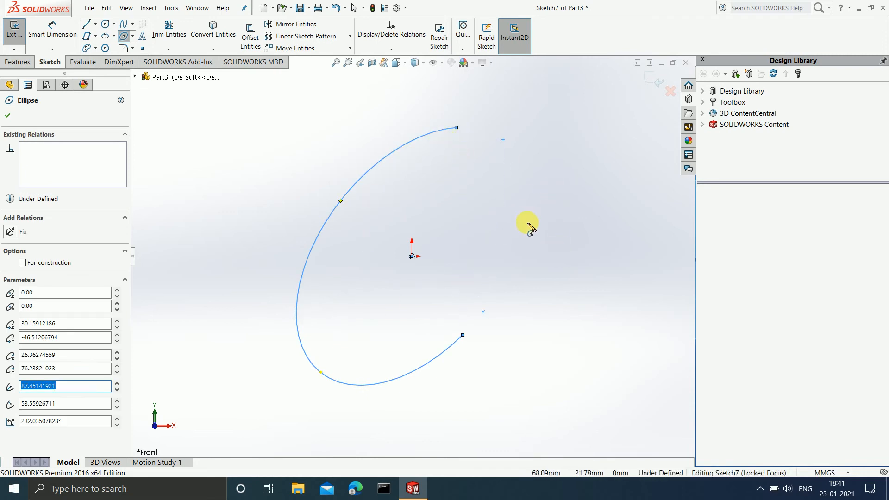
- Draw a second tilted partial ellipse right of the first, open on its right side, with radii of about 167 mm and 64 mm
scroll(529, 228, up, 5)
scroll(486, 235, down, 1)
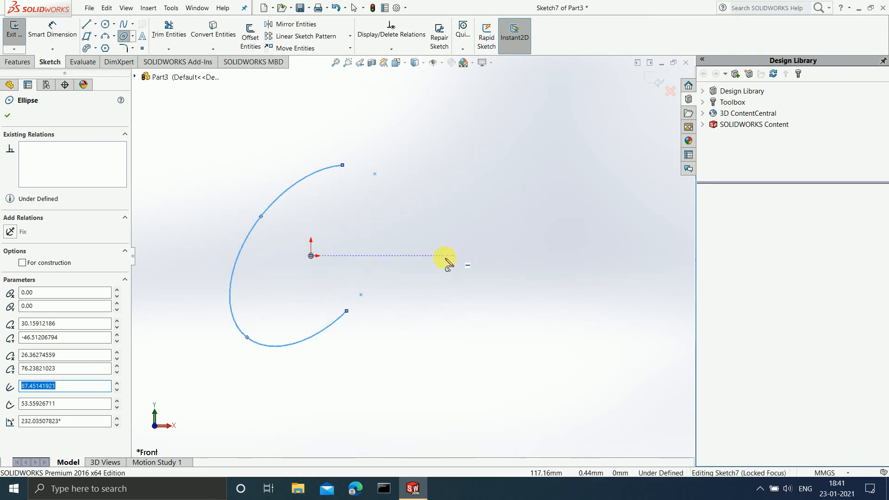
scroll(382, 211, down, 2)
scroll(432, 278, up, 2)
scroll(439, 297, up, 2)
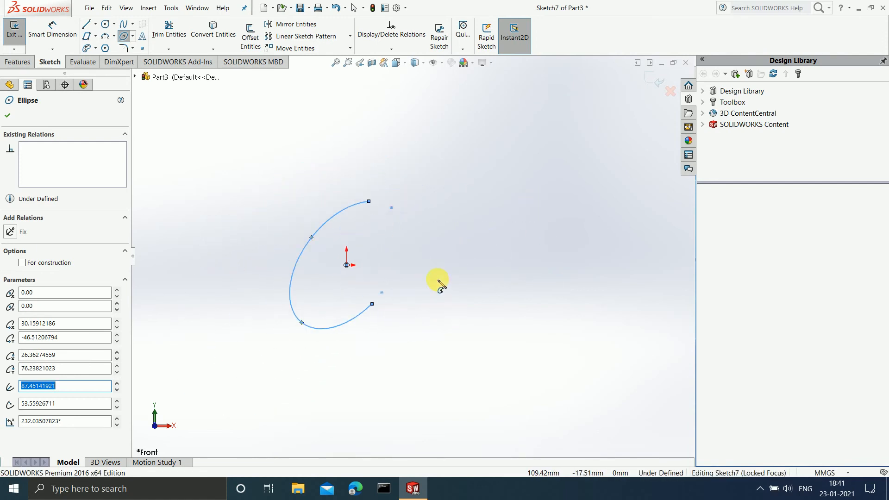
scroll(509, 263, down, 1)
click(543, 256)
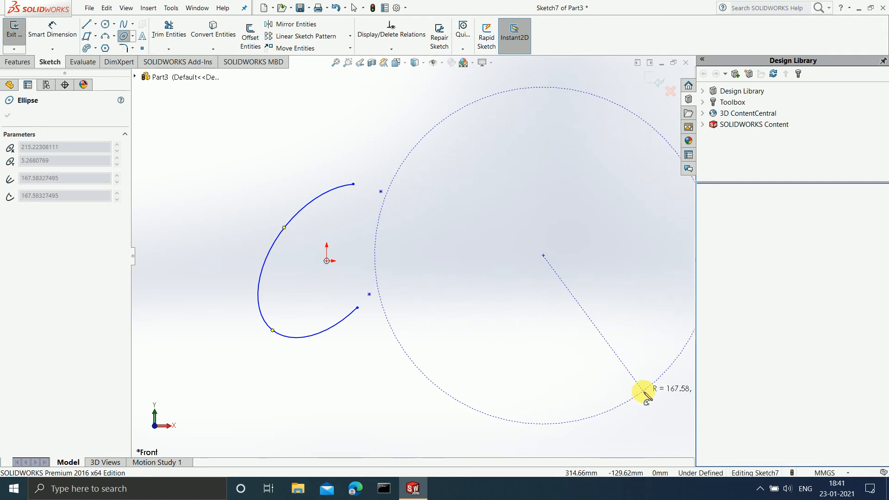
click(647, 396)
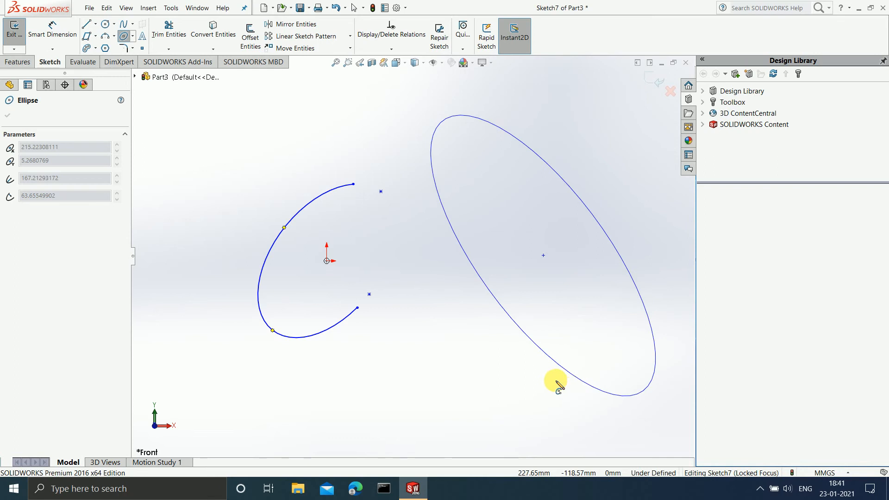
click(557, 383)
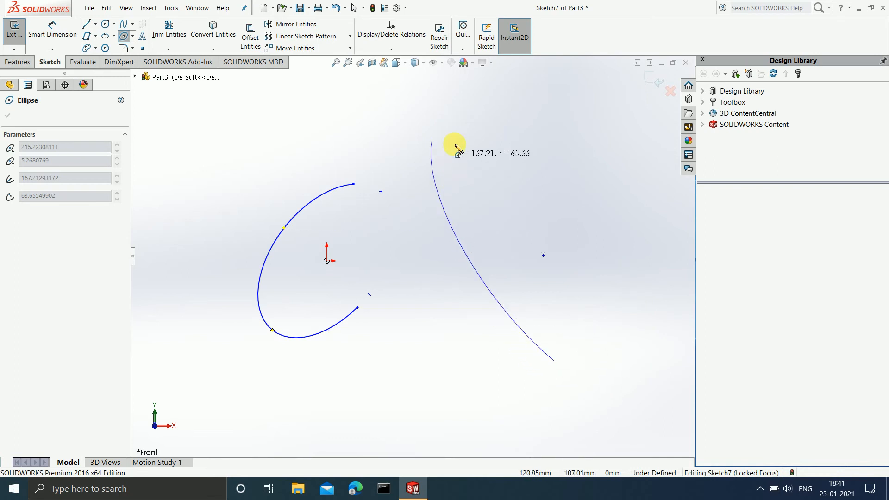
click(543, 160)
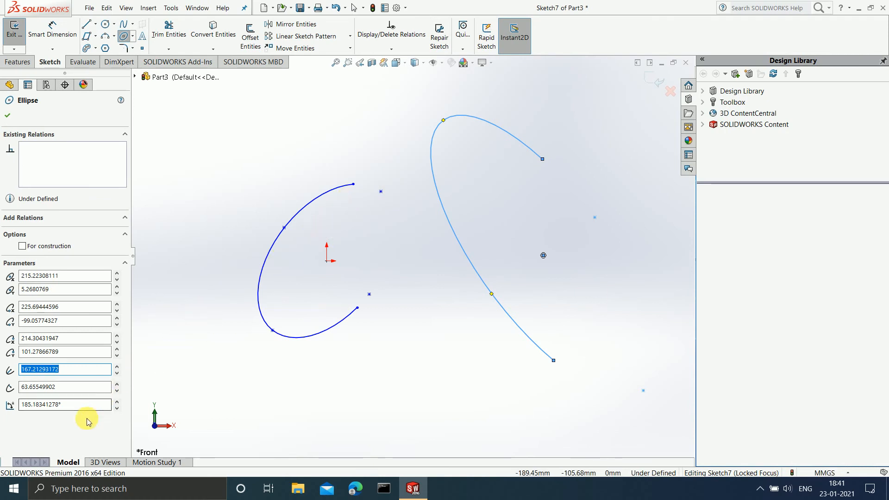
- Dimension the vertical distance between the right partial ellipse's two endpoints and set it to 100 mm
click(51, 30)
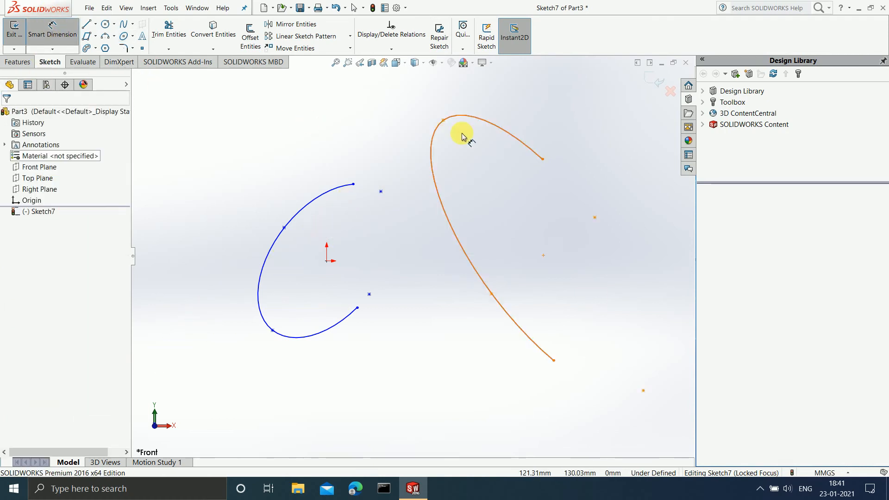
click(542, 160)
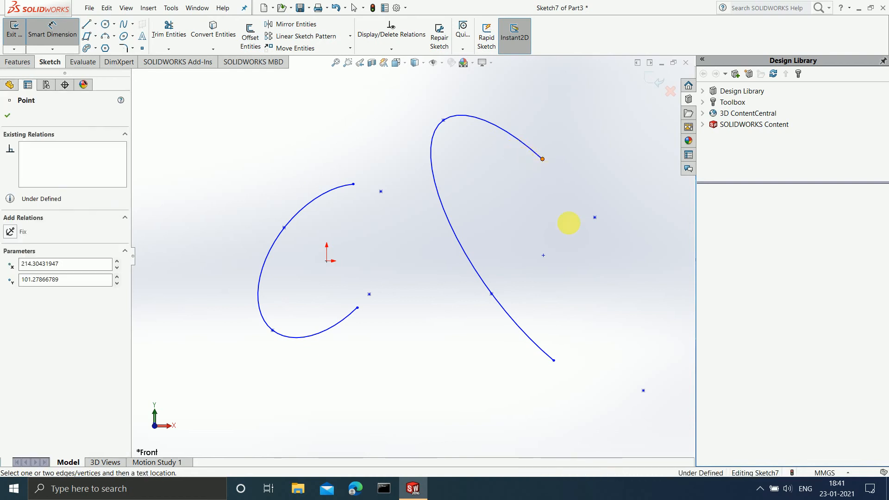
click(553, 361)
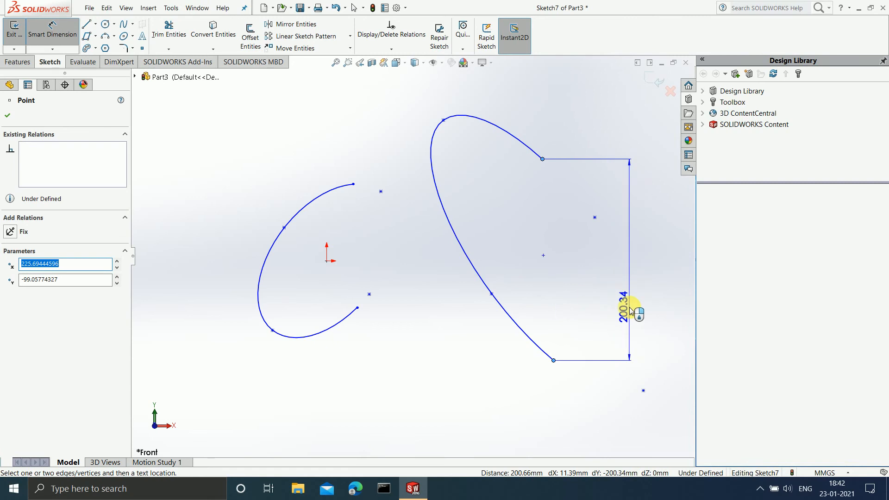
click(628, 309)
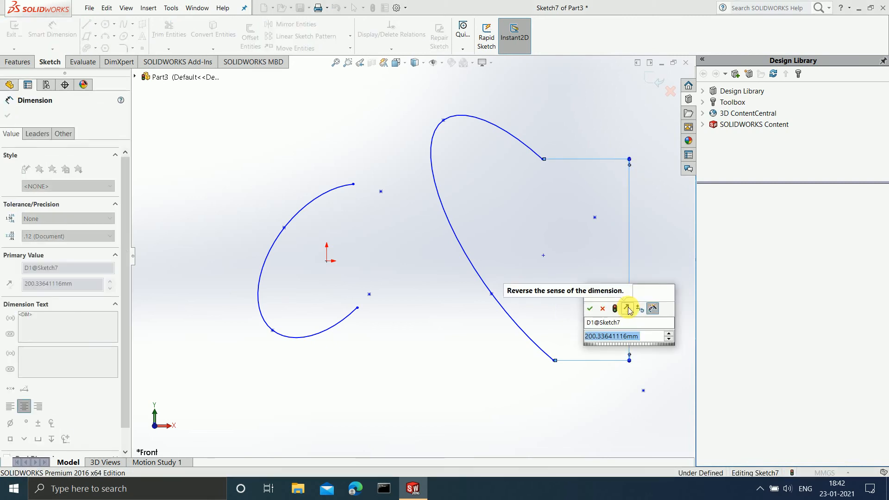
text(100)
key(Return)
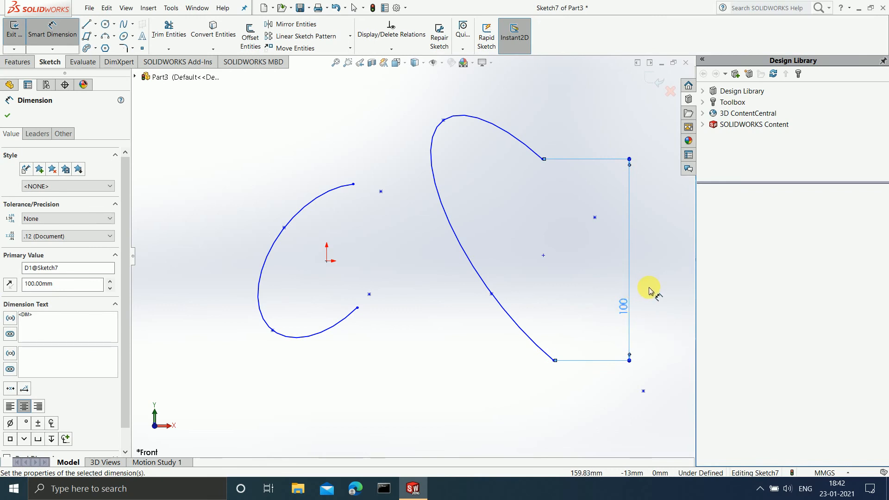
- Dimension the aligned distance from the right partial ellipse's upper axis point to its upper endpoint and set it to 35 mm
scroll(649, 291, down, 1)
scroll(593, 178, up, 2)
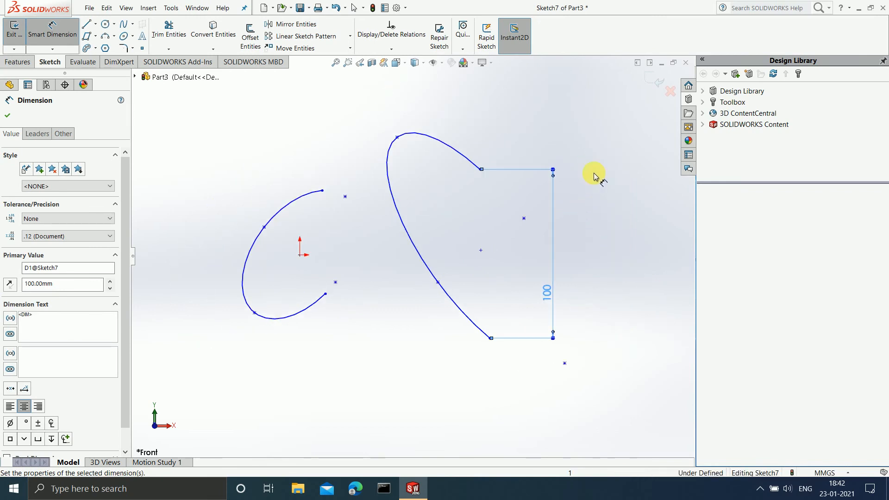
scroll(594, 177, down, 1)
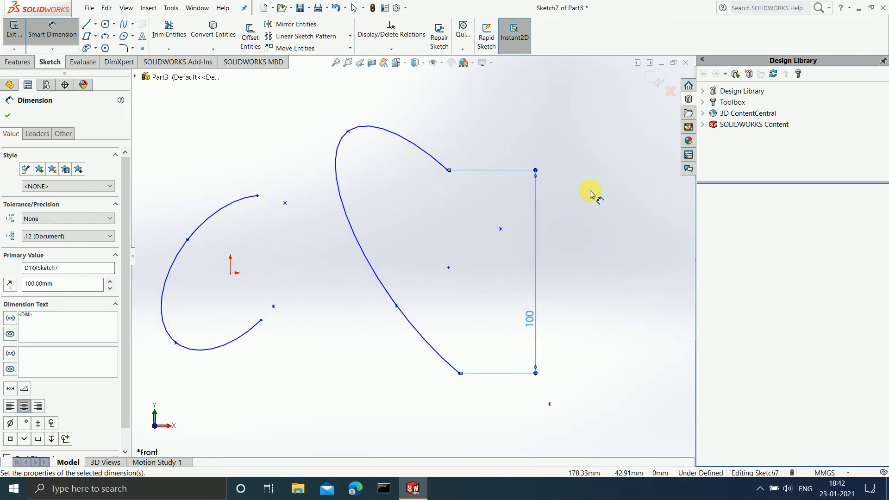
click(348, 132)
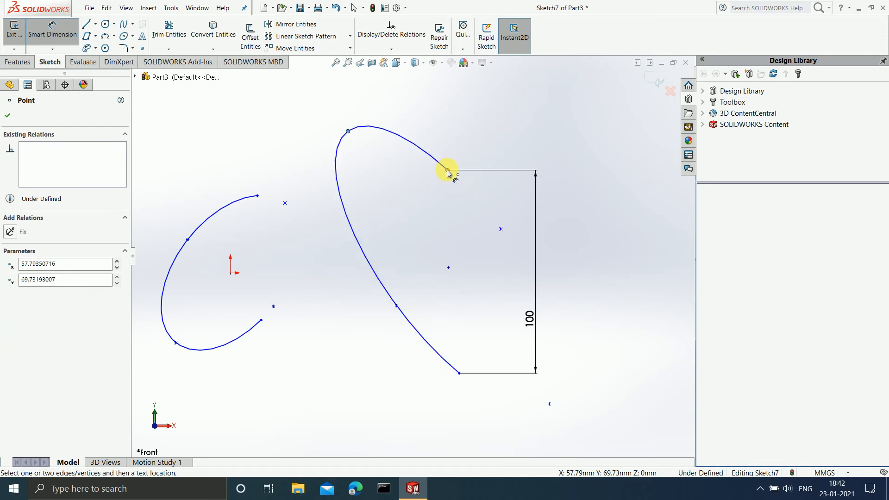
click(447, 171)
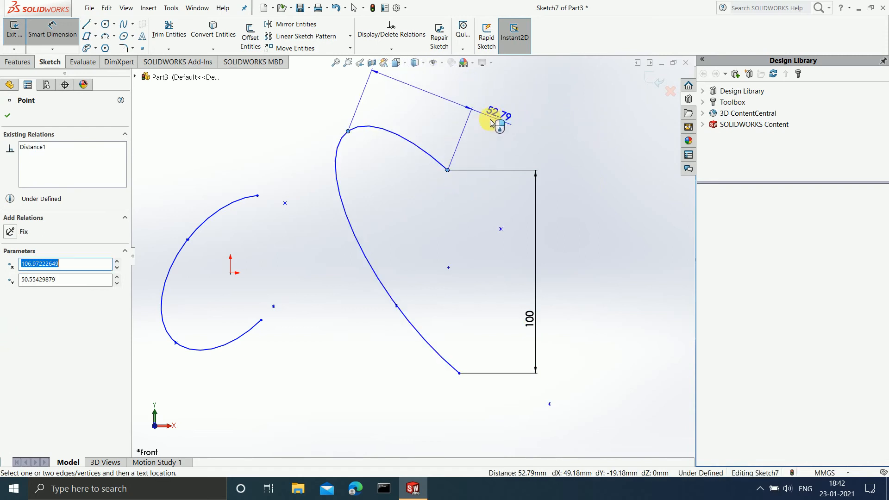
click(480, 117)
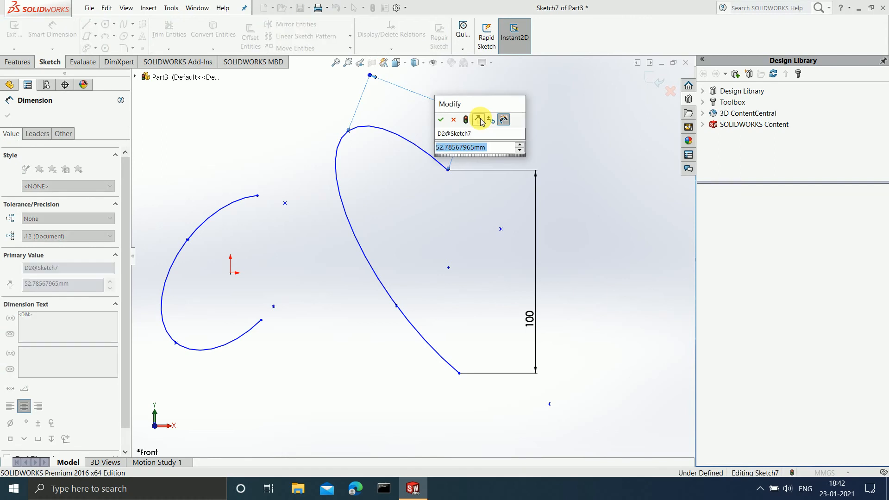
text(35)
key(Return)
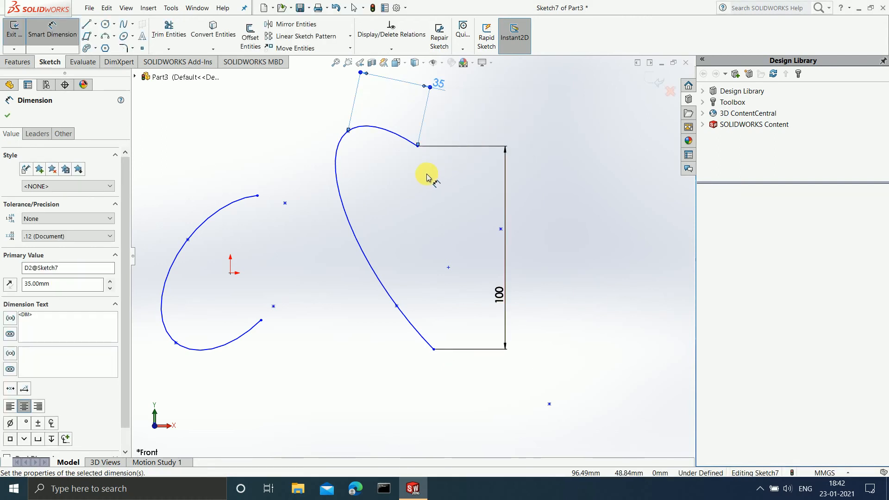
- Discard the partial ellipse sketch and start a new sketch on the Front Plane
scroll(427, 176, up, 3)
scroll(402, 237, down, 3)
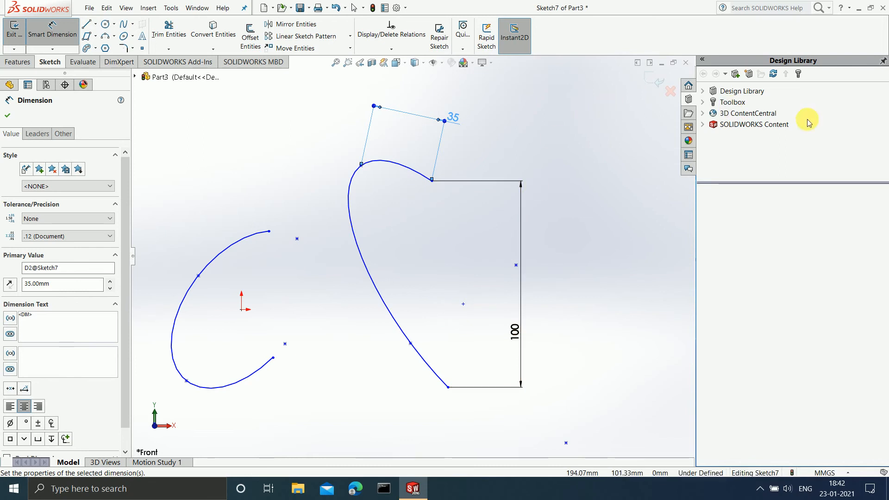
click(669, 94)
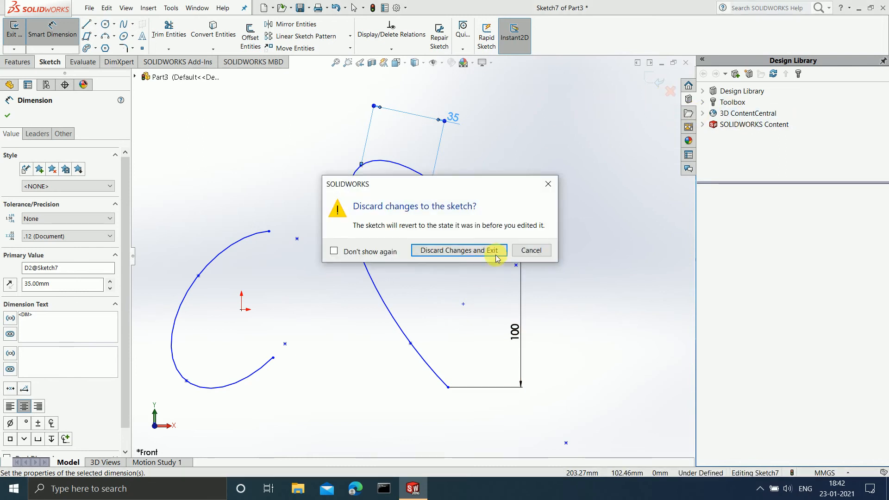
click(492, 252)
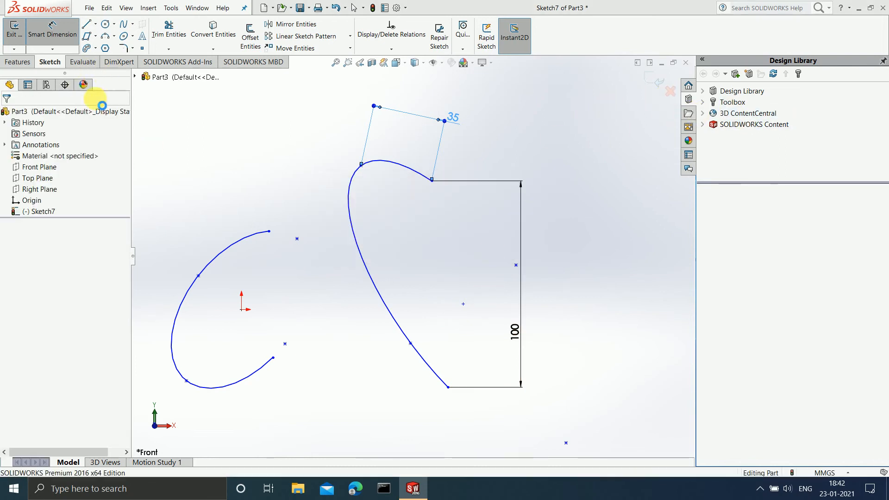
click(45, 169)
click(14, 31)
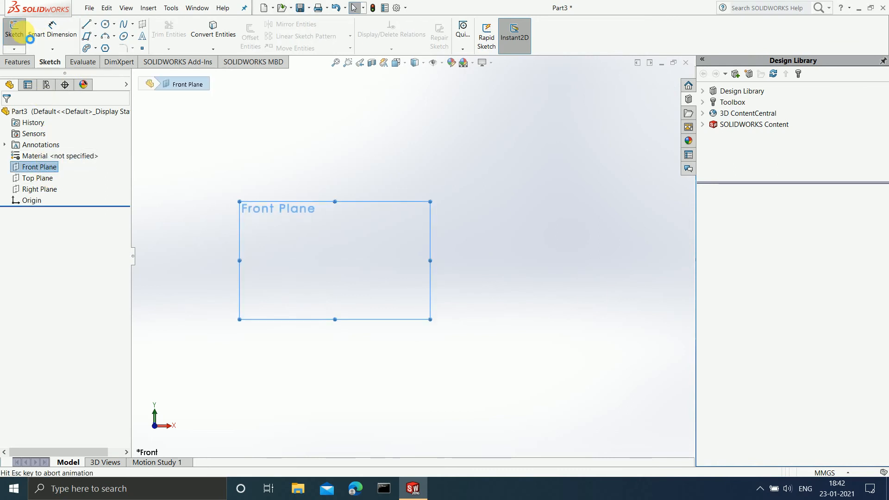
- Draw a left-opening parabola with its focus on the origin and a focal distance of about 22.9 mm
click(133, 36)
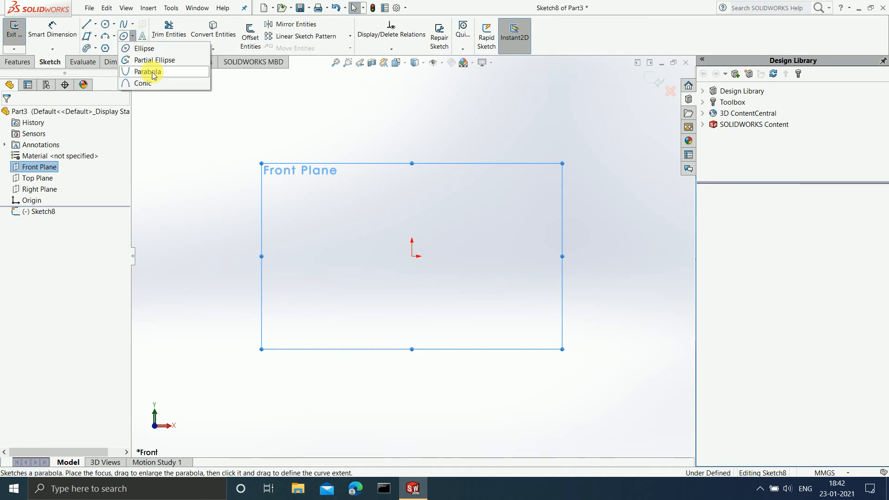
click(153, 74)
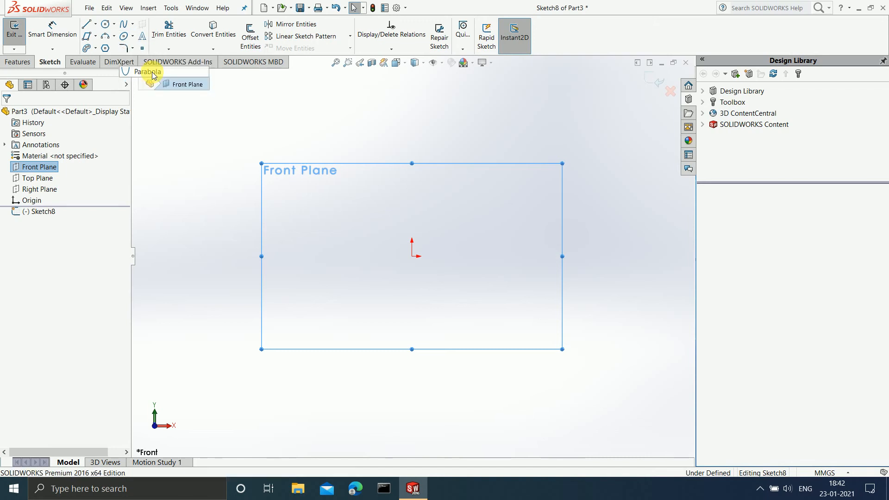
click(412, 256)
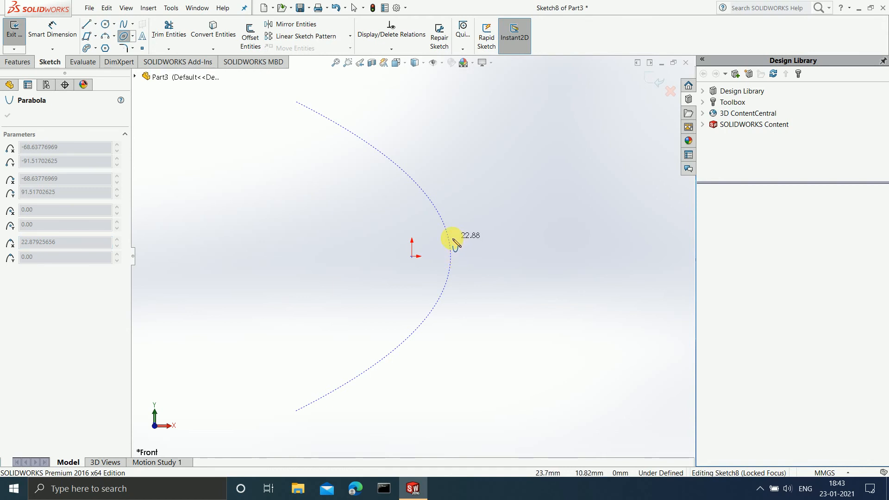
click(331, 121)
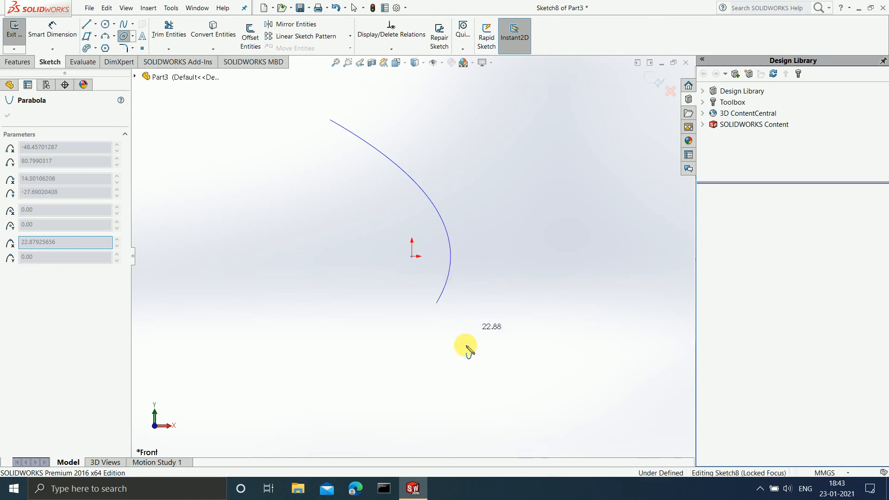
click(259, 391)
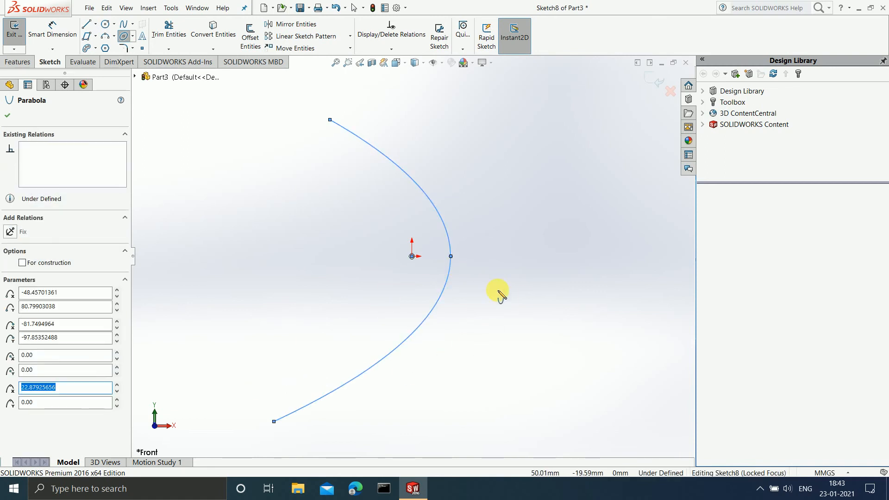
- Draw a second, right-opening parabola to the right of the first, with a focal distance of about 49.6 mm
key(f)
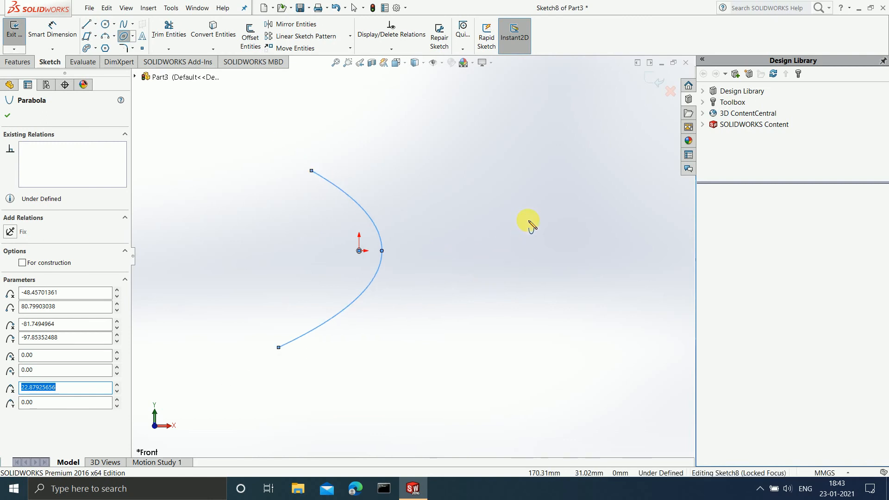
click(545, 219)
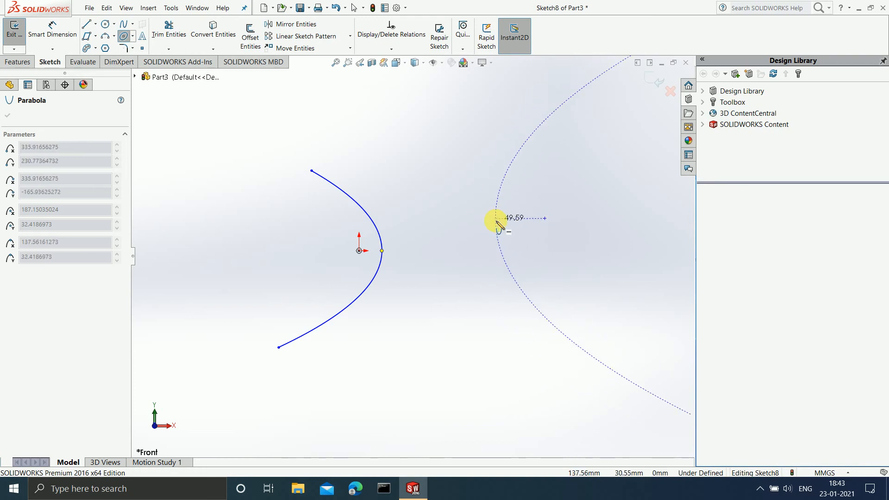
click(499, 226)
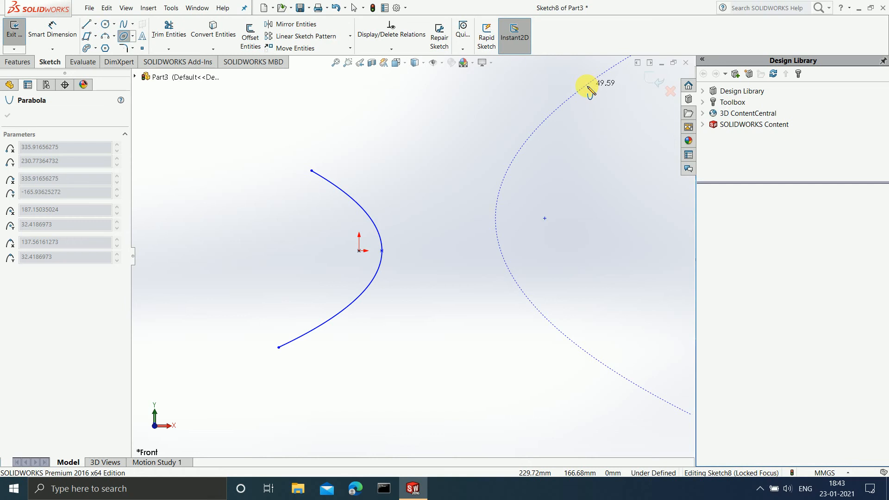
click(586, 86)
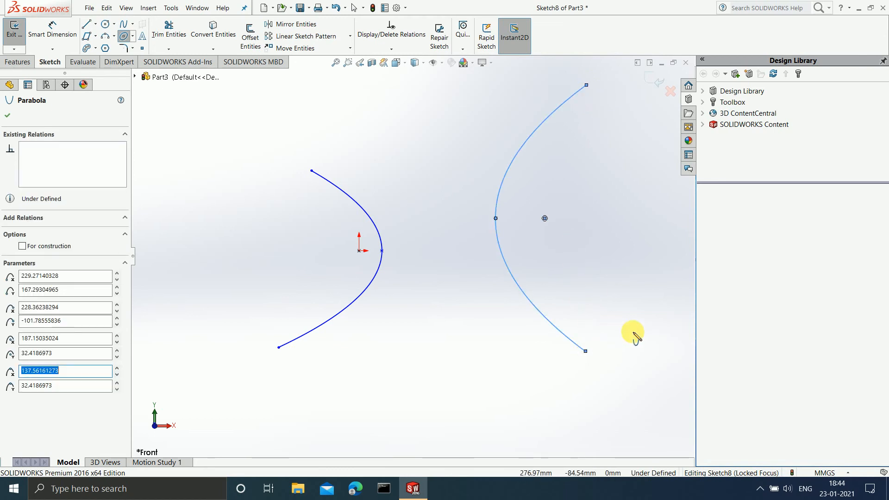
- Dimension the horizontal distance between the right parabola's vertex and its focus and set it to 60 mm
scroll(604, 175, up, 4)
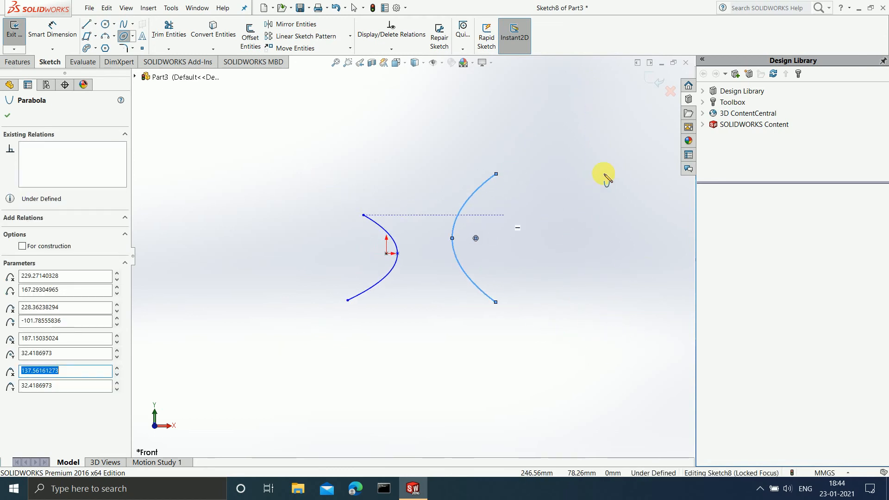
scroll(604, 176, down, 2)
click(52, 29)
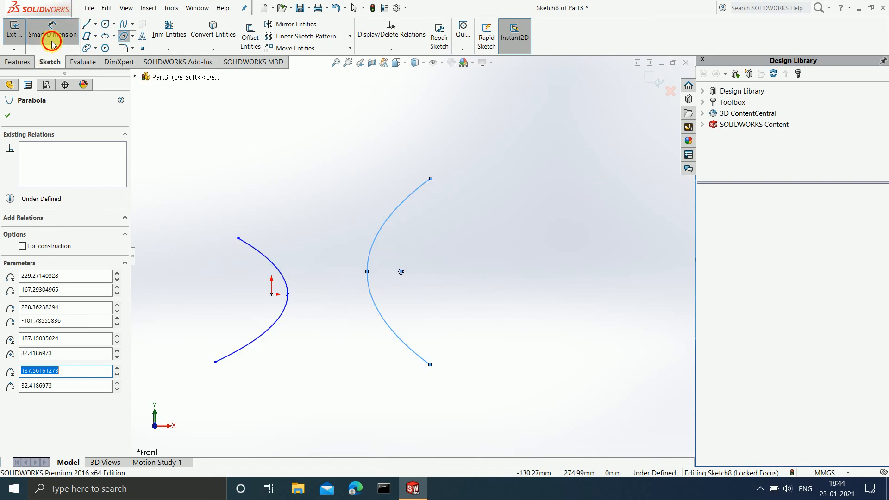
click(366, 273)
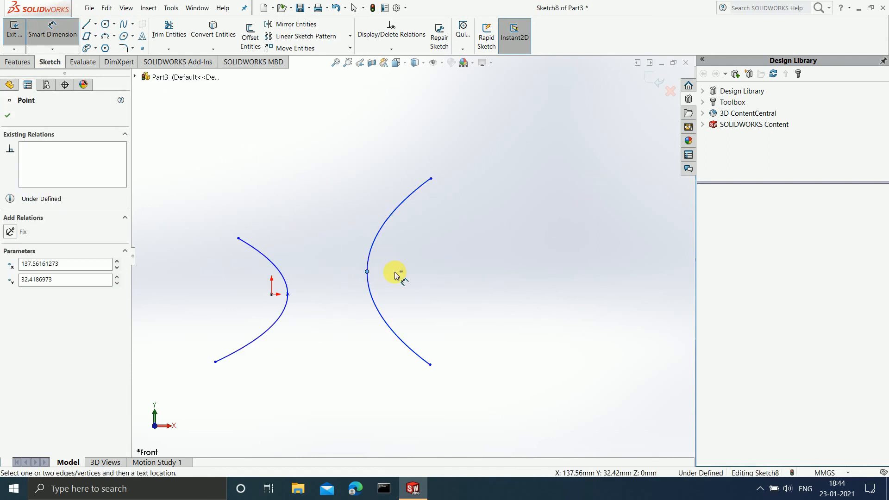
click(401, 271)
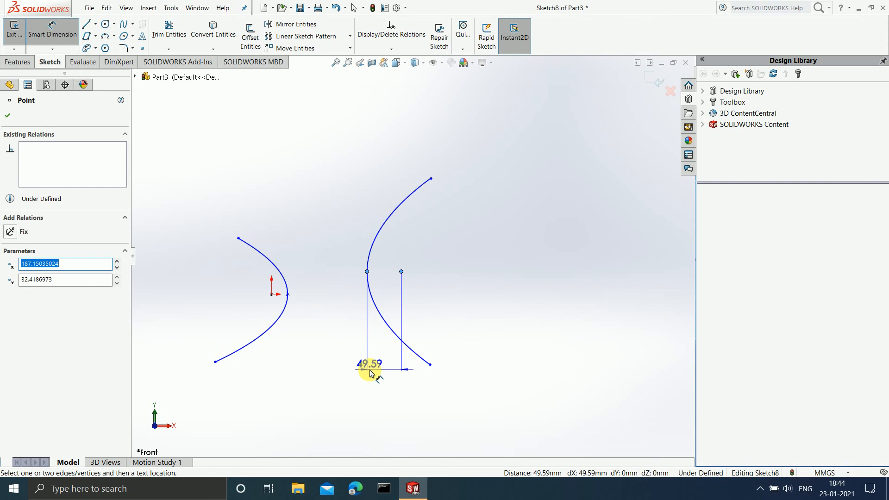
click(370, 369)
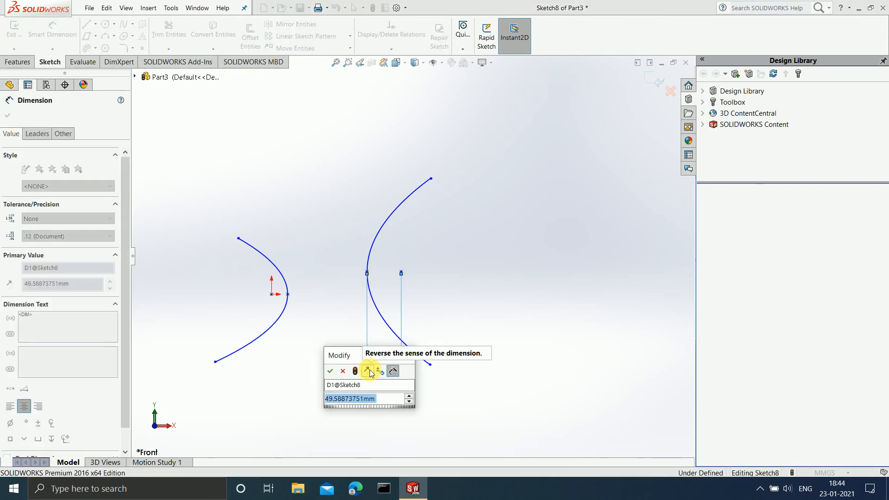
text(60)
key(Return)
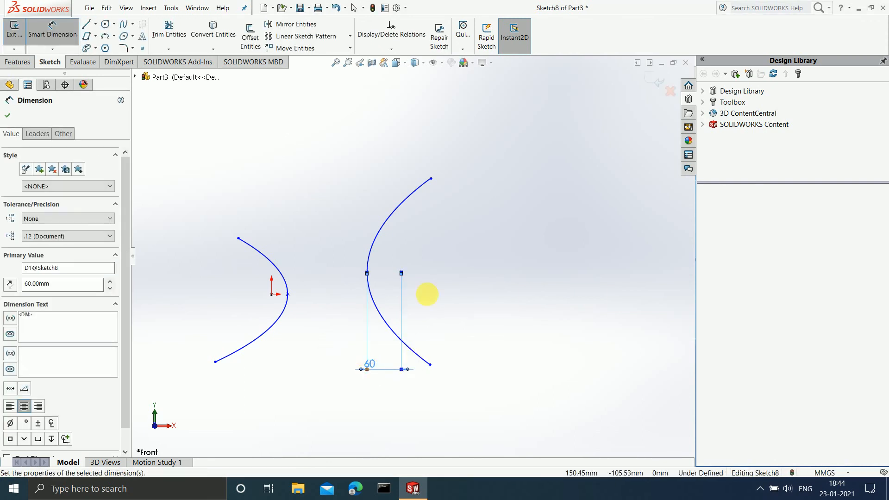
- Dimension the vertical distance between the right parabola's upper and lower endpoints and set it to 340 mm
click(430, 180)
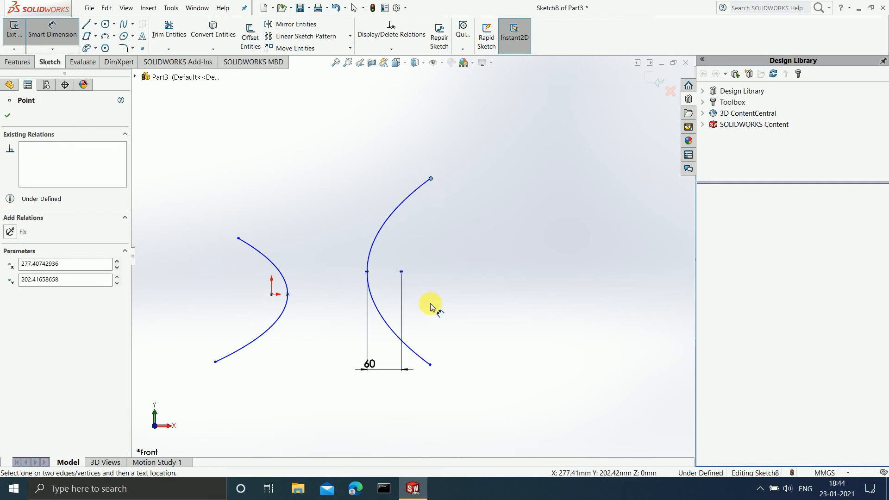
click(430, 364)
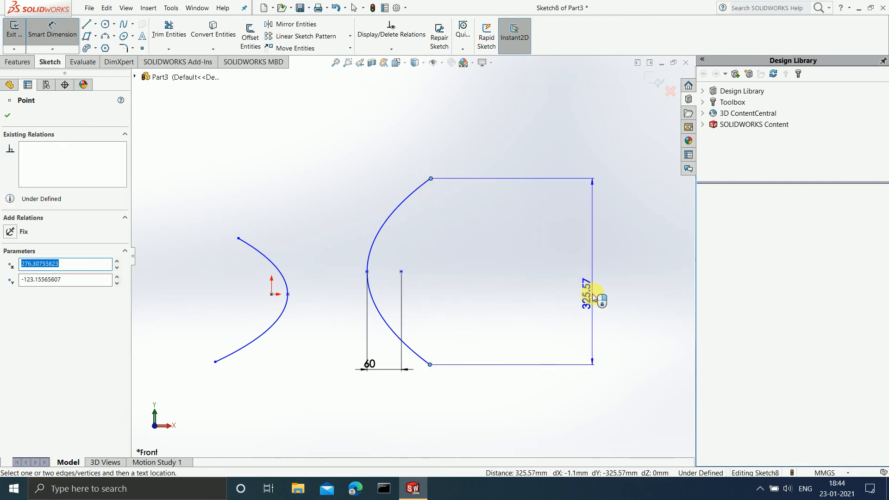
click(591, 295)
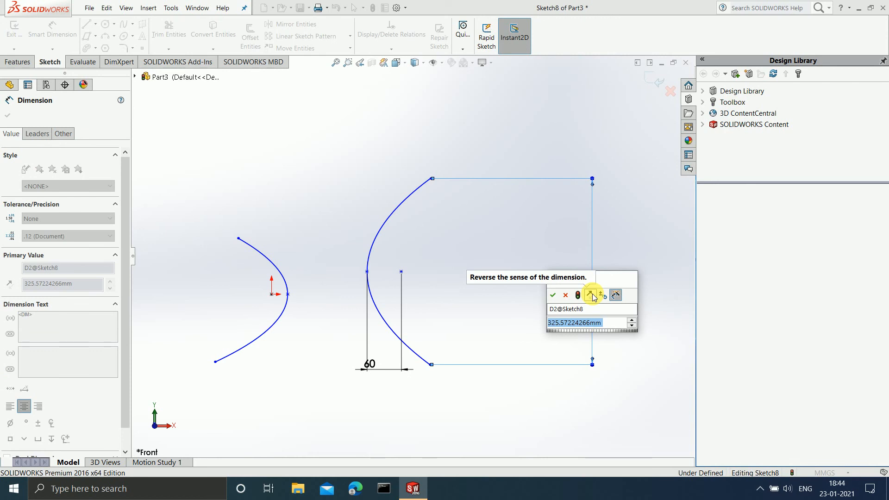
text(340)
key(Return)
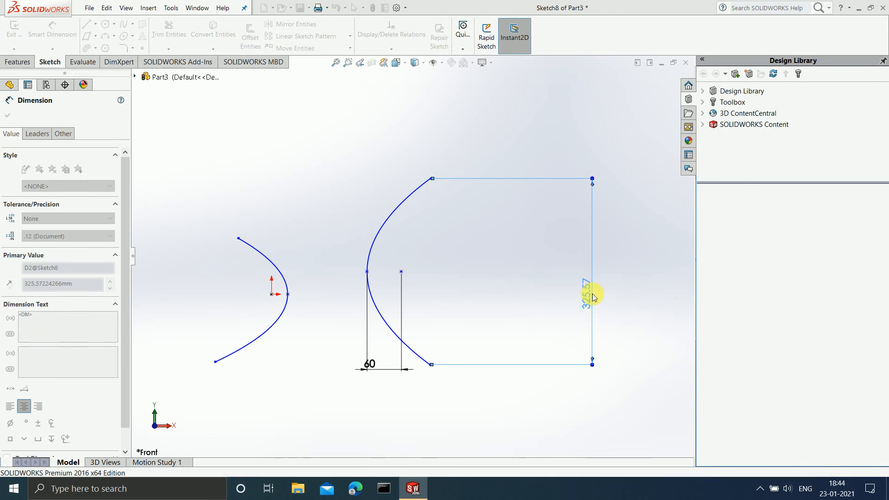
click(401, 272)
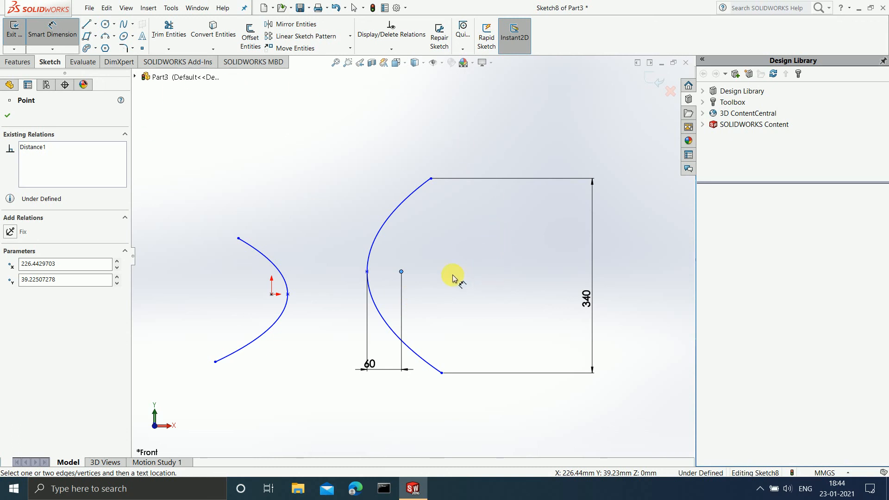
click(458, 299)
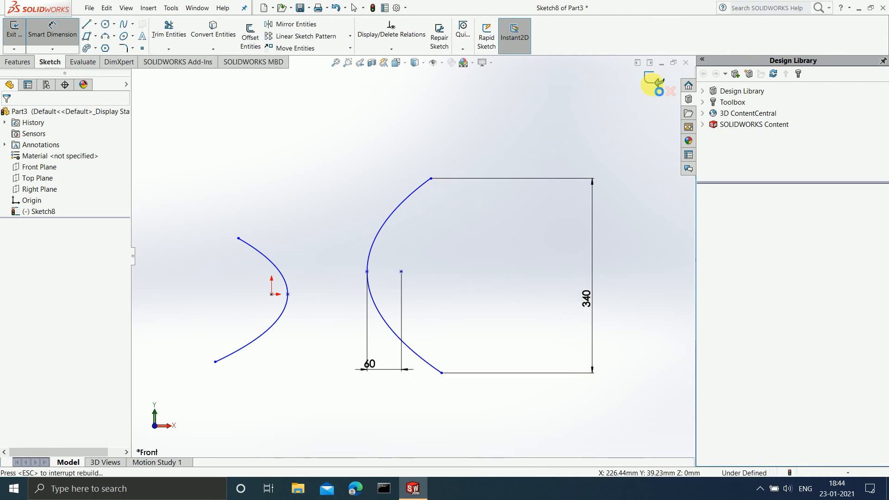
- Delete the finished parabola sketch from the part and start a new sketch on the Front Plane
click(652, 87)
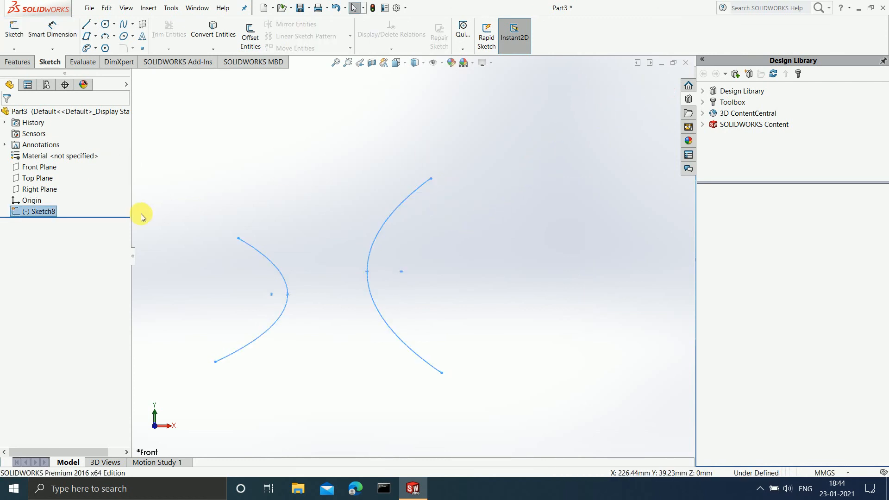
right_click(48, 216)
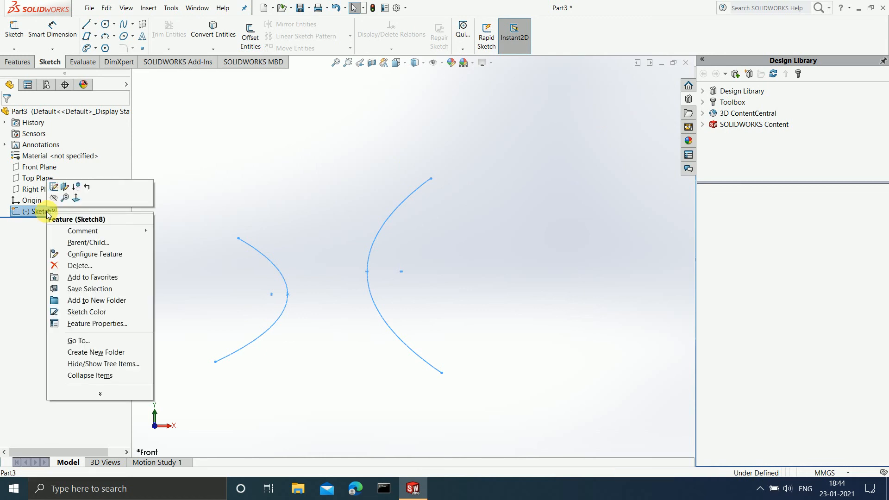
click(74, 264)
click(505, 185)
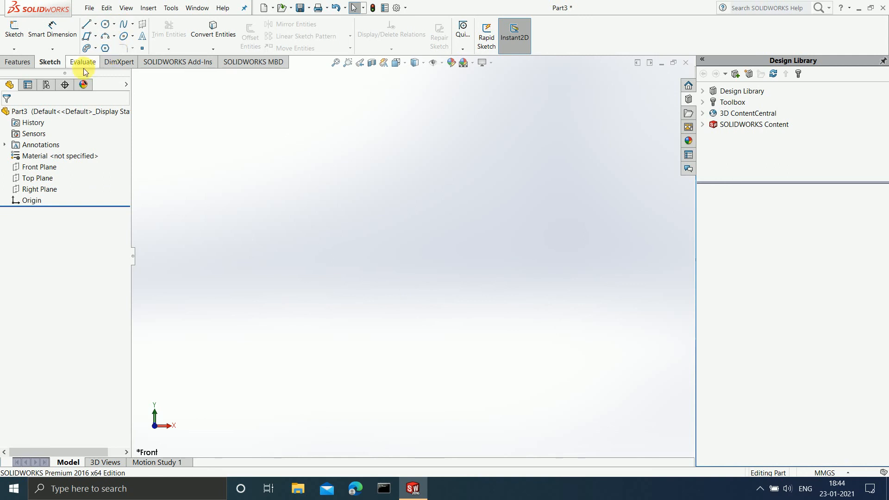
click(46, 167)
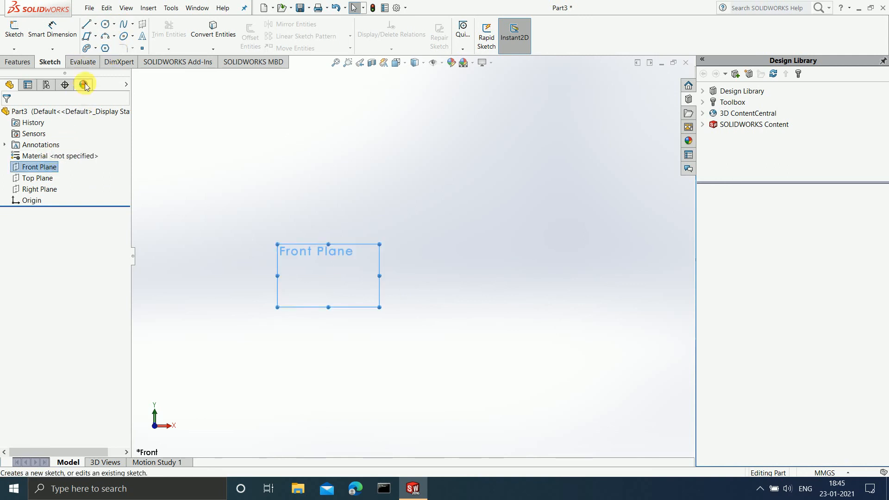
click(13, 29)
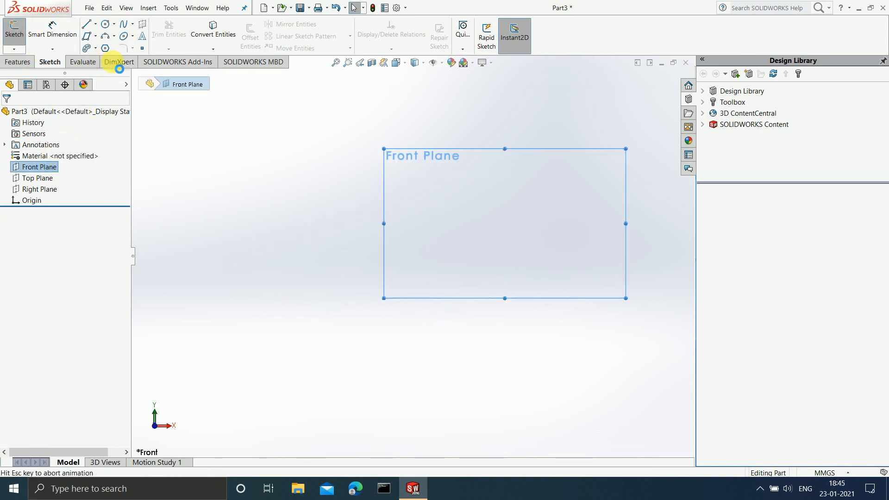
click(132, 36)
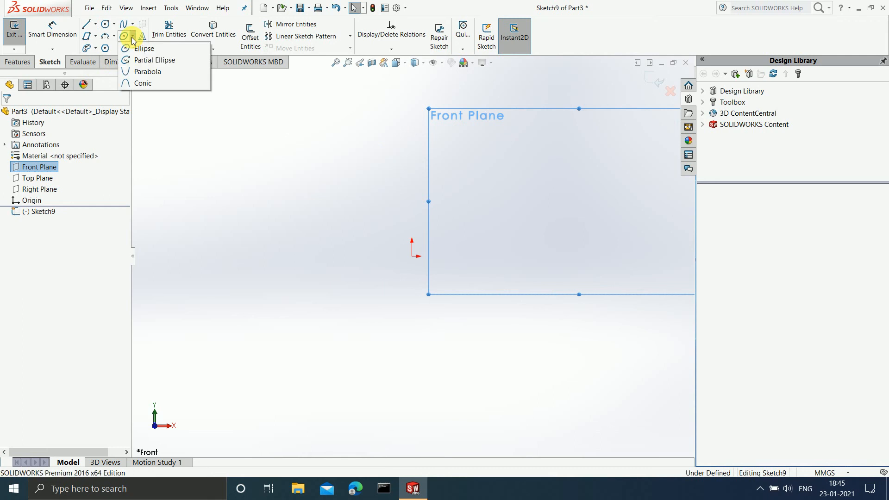
click(143, 84)
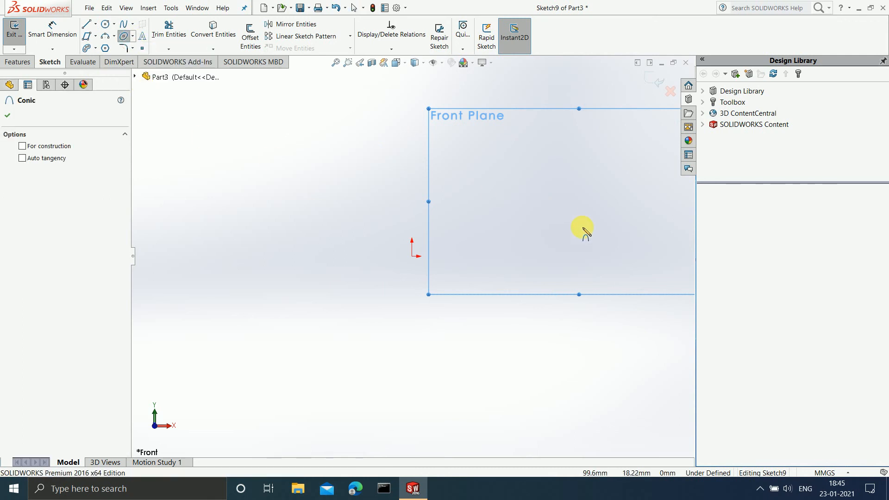
scroll(574, 236, up, 2)
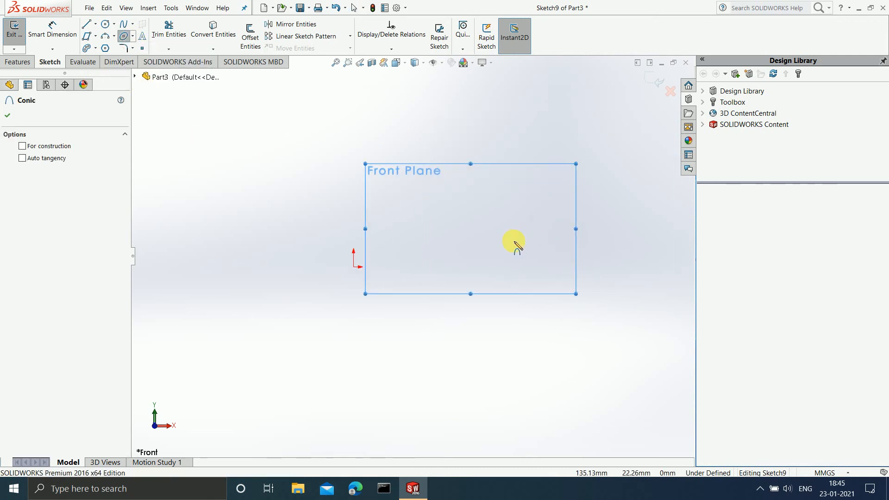
scroll(517, 245, down, 4)
scroll(185, 297, up, 2)
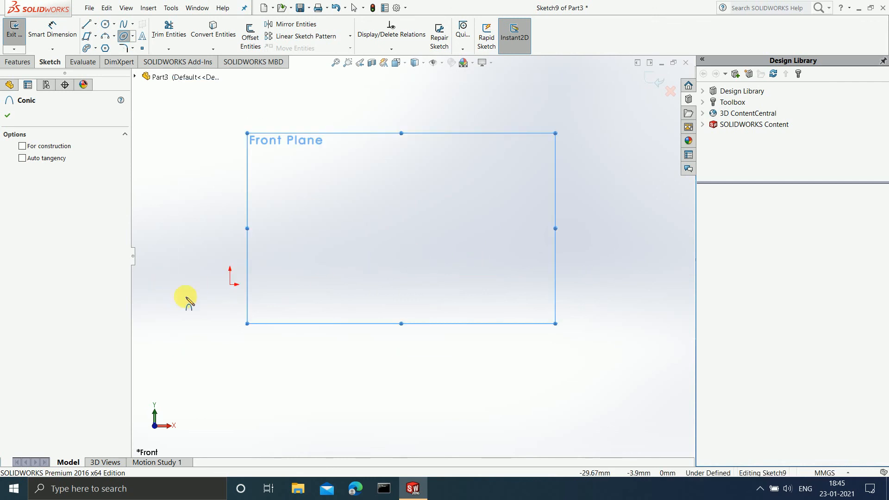
scroll(228, 291, down, 3)
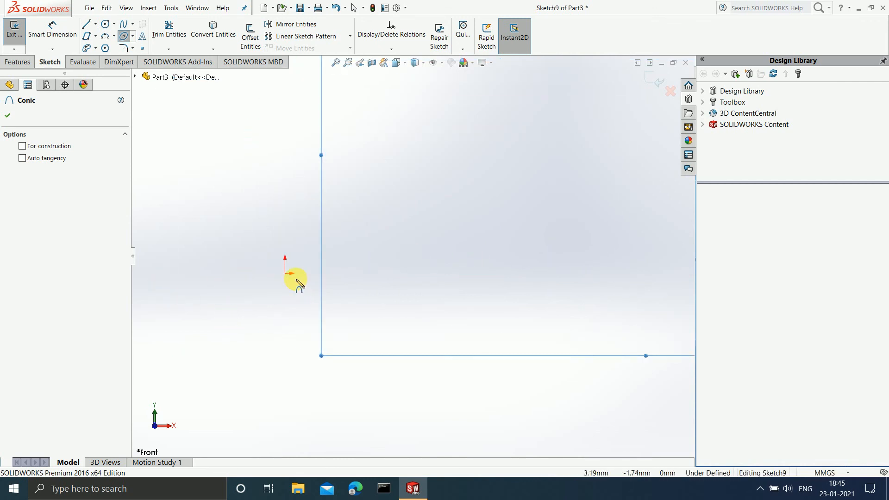
click(284, 273)
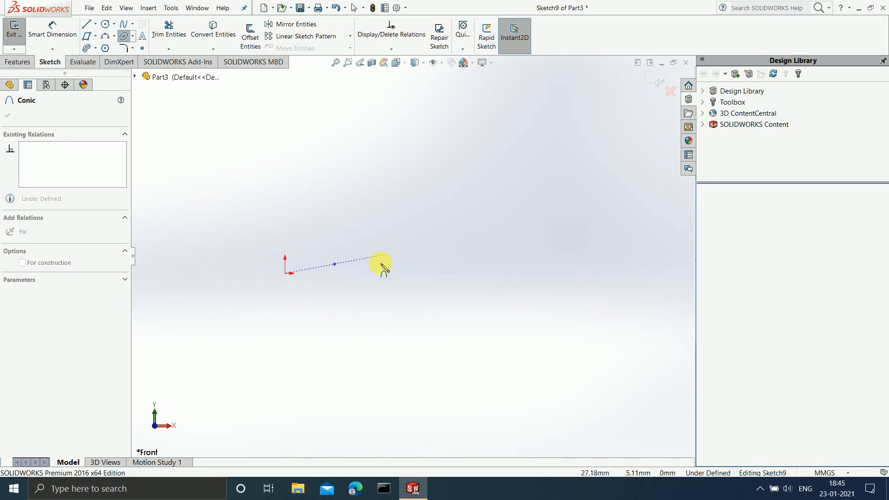
click(348, 318)
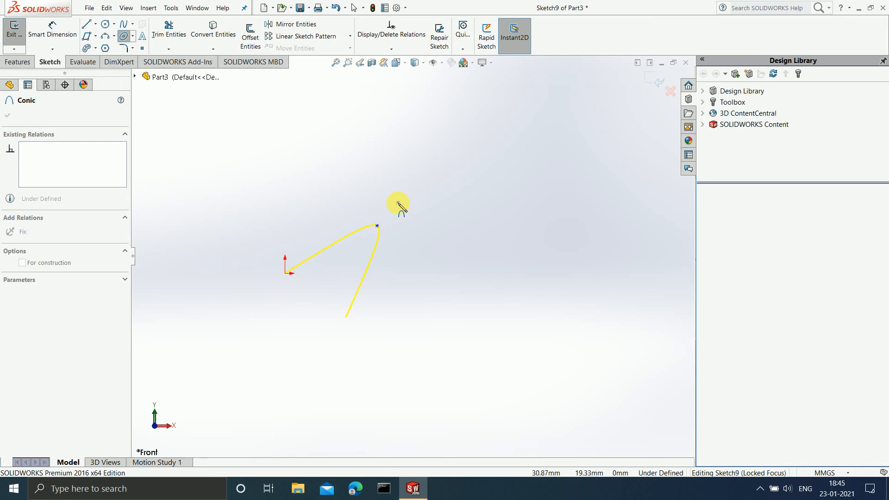
key(Escape)
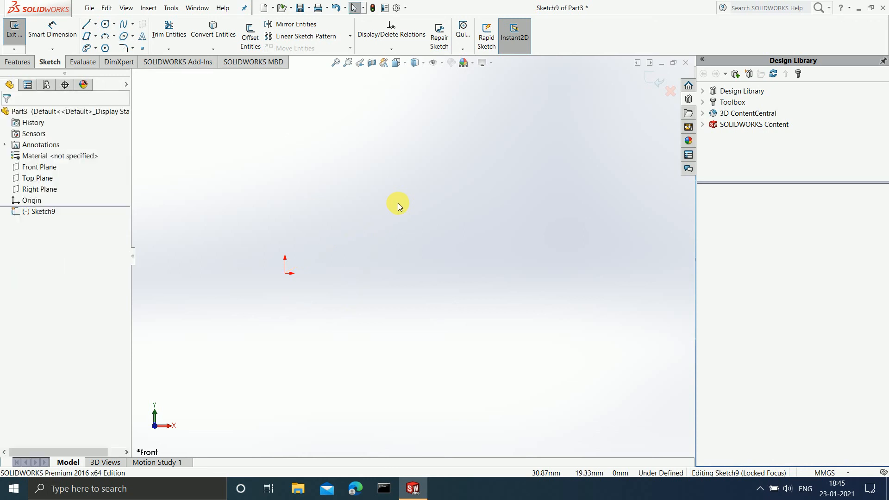
- Draw a symmetric conic starting at the origin, with a horizontally aligned second endpoint and its top vertex centred above them
click(132, 35)
click(141, 81)
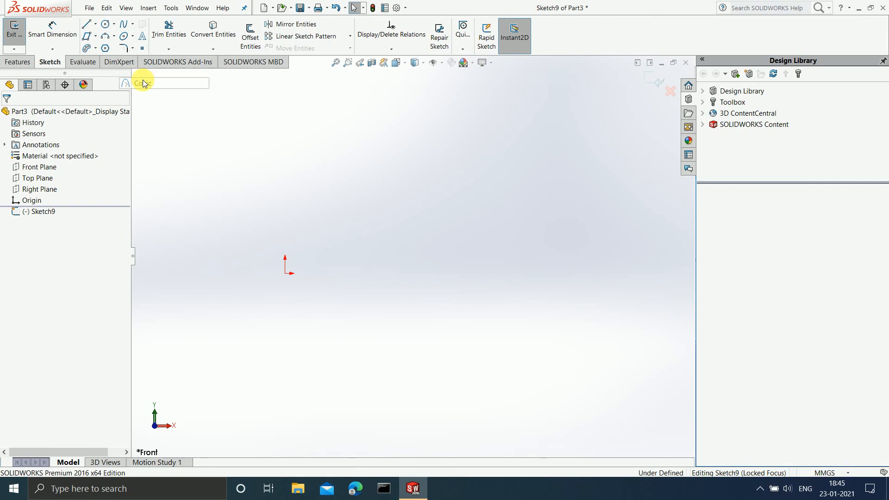
click(285, 274)
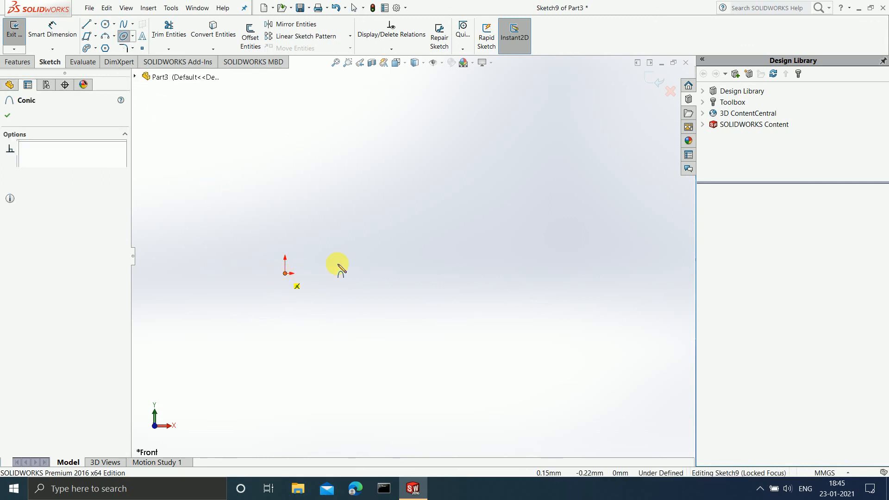
click(475, 273)
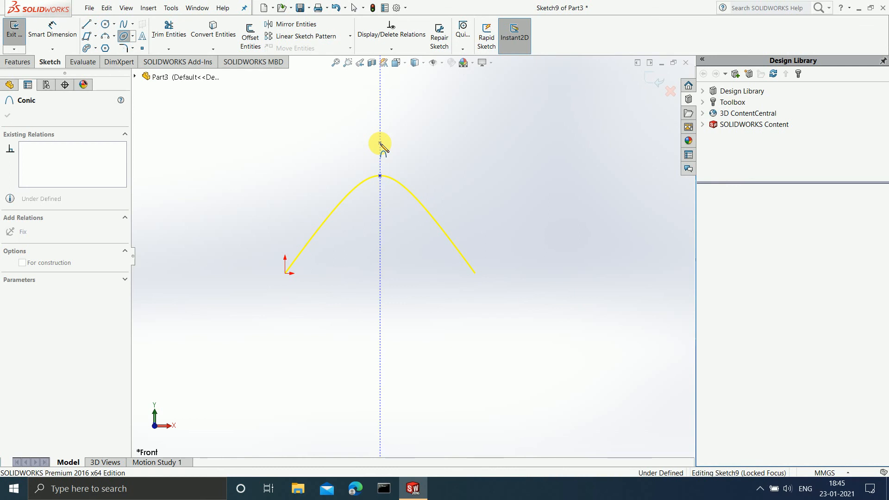
click(380, 143)
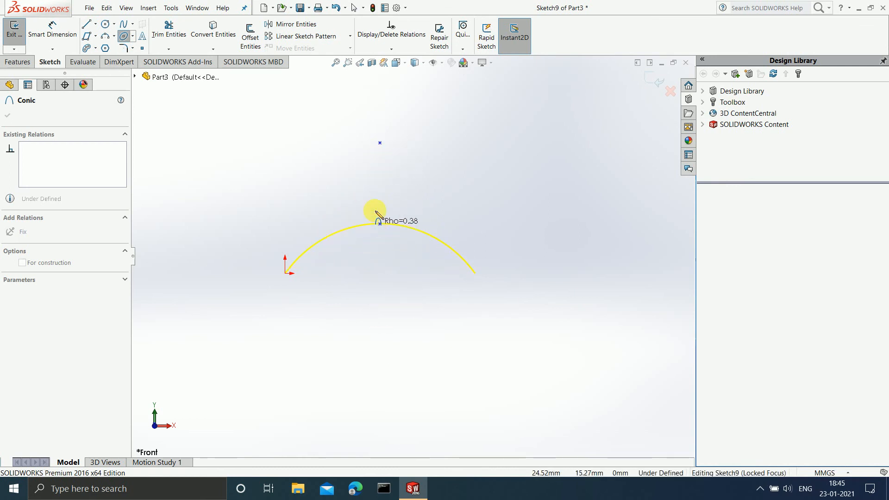
click(380, 177)
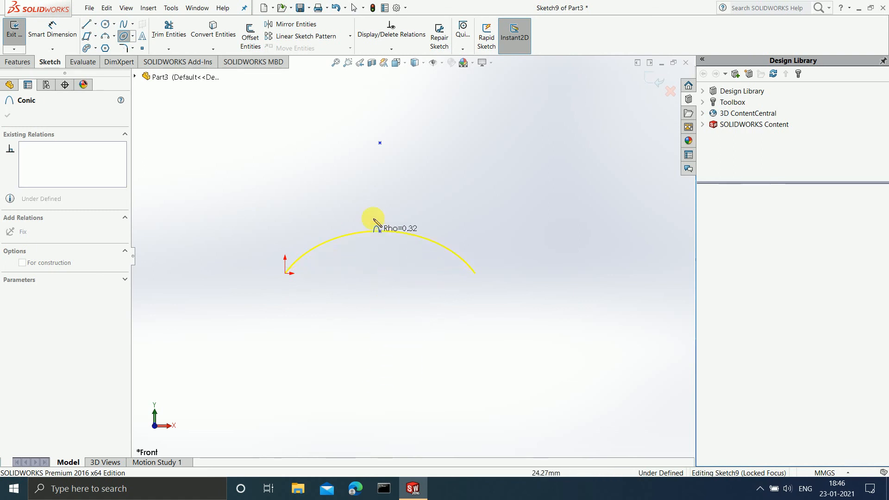
click(378, 194)
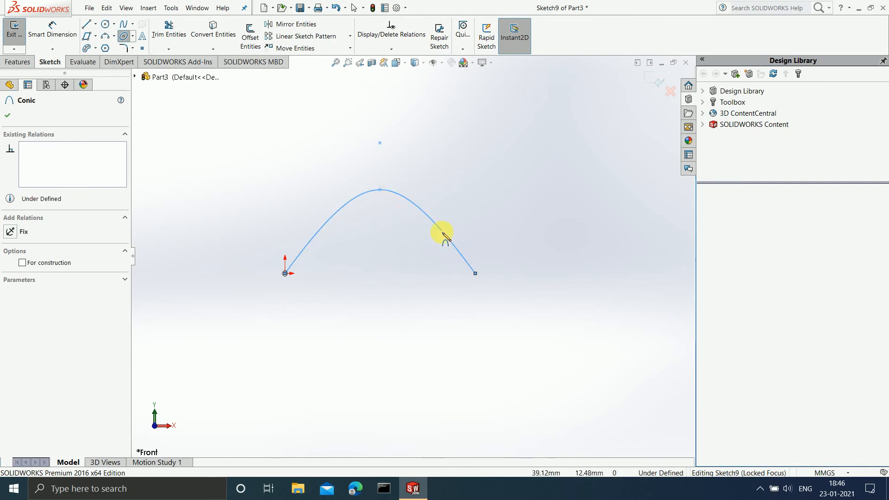
- Draw a second conic to the right of the first, with its top vertex up and left of its endpoints and Rho about 0.91
scroll(582, 234, up, 8)
scroll(491, 273, down, 7)
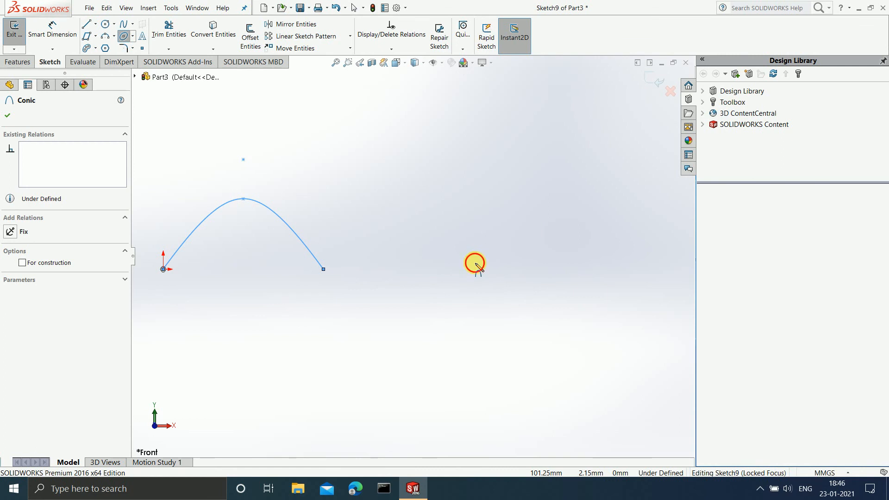
click(475, 263)
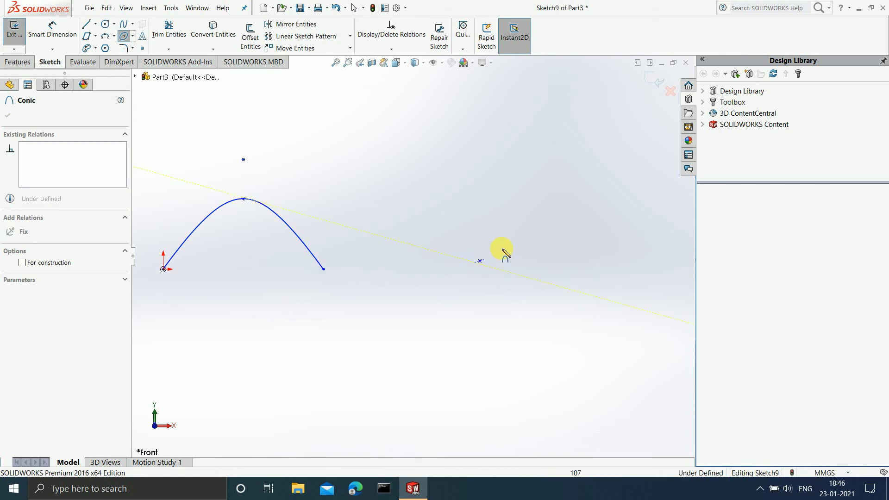
click(648, 263)
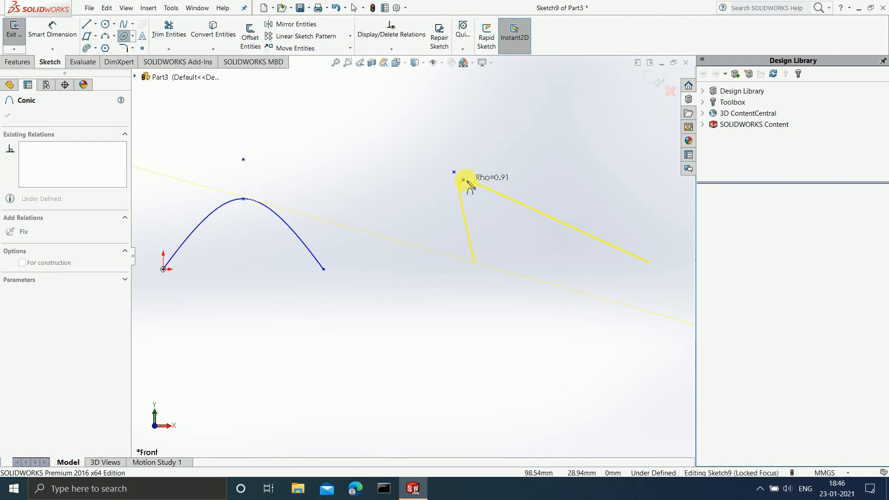
click(468, 182)
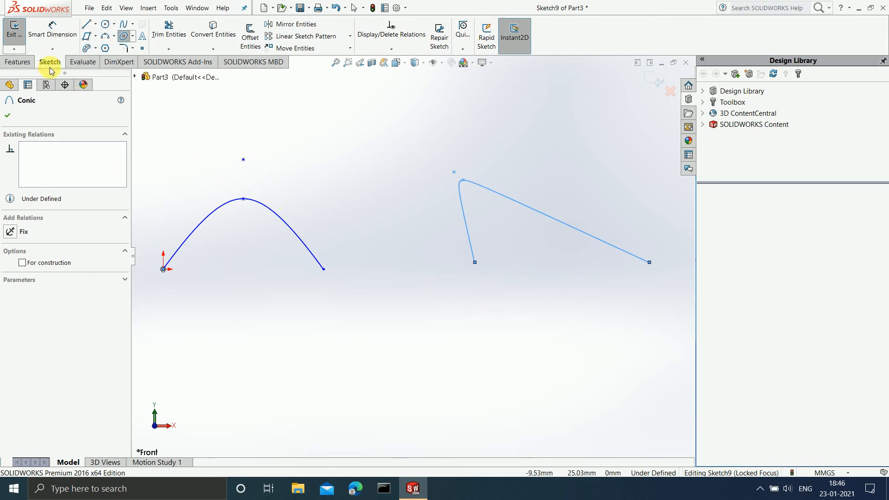
- Dimension the vertical distance between the left conic's peak point and its right endpoint and set it to 40 mm
click(42, 28)
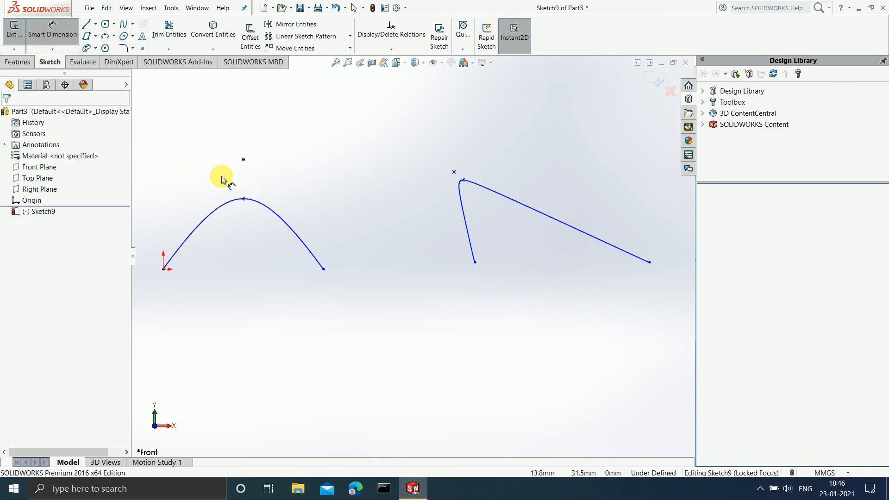
click(244, 199)
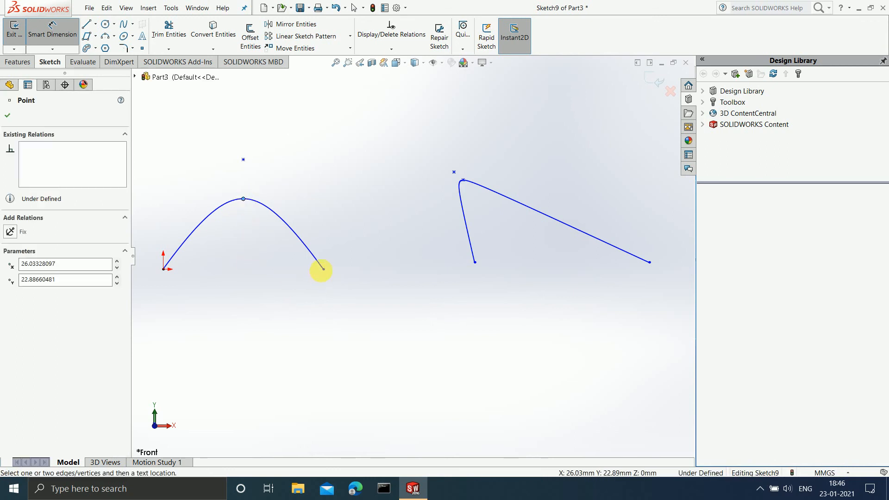
click(322, 269)
click(376, 233)
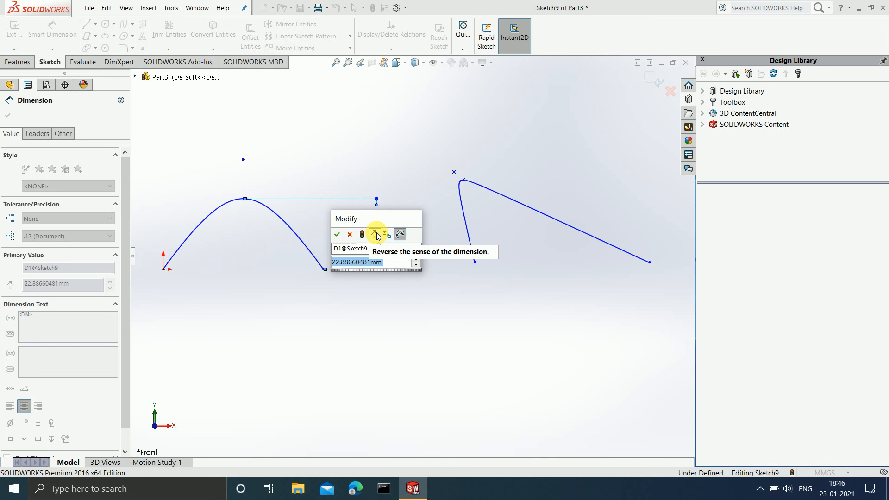
text(40)
key(Return)
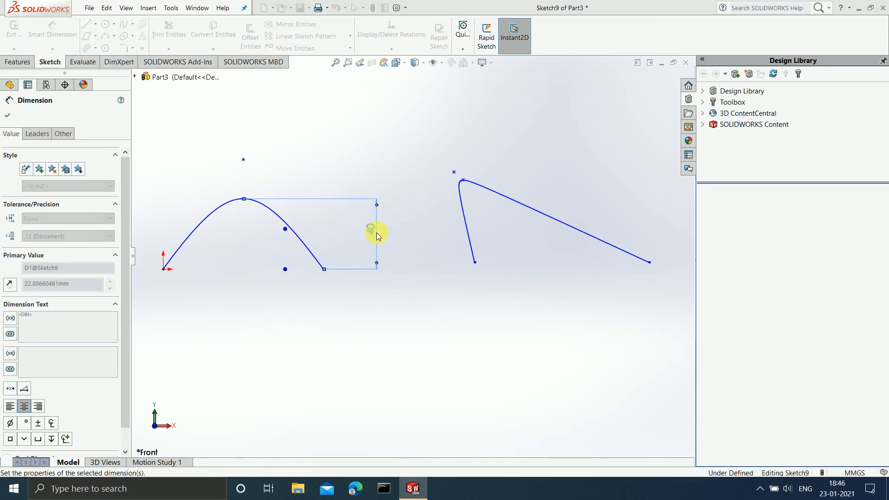
- Dimension the horizontal distance between the left conic's two endpoints, placed below the curve, and set it to 109 mm
click(164, 270)
click(324, 273)
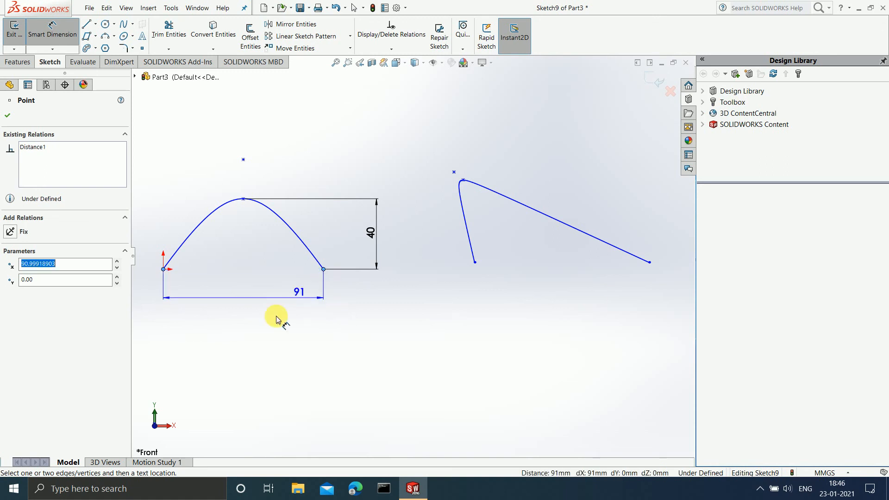
click(254, 375)
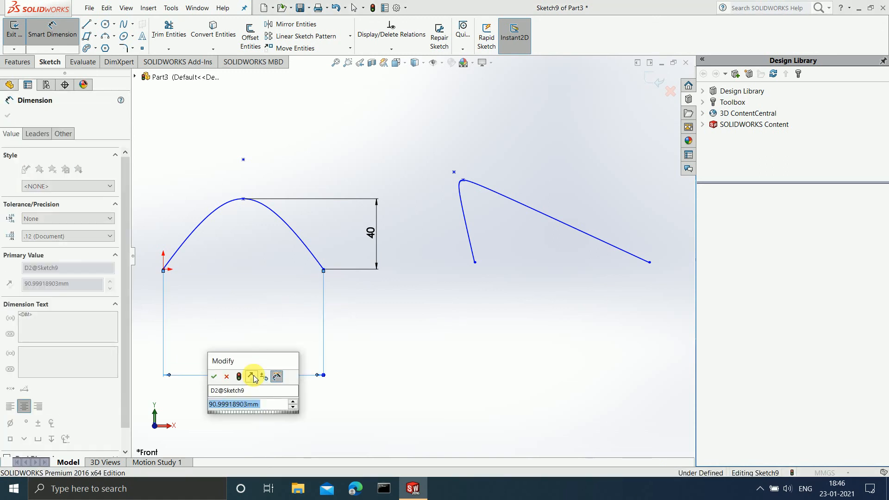
text(109)
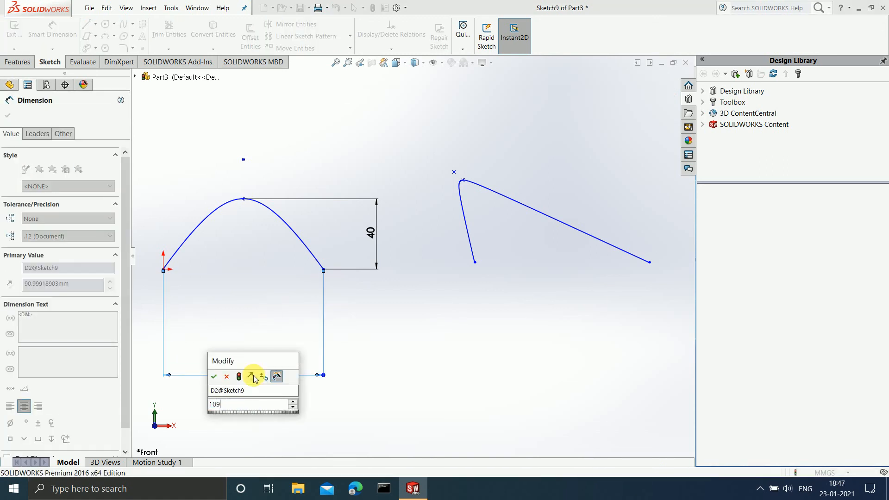
key(Return)
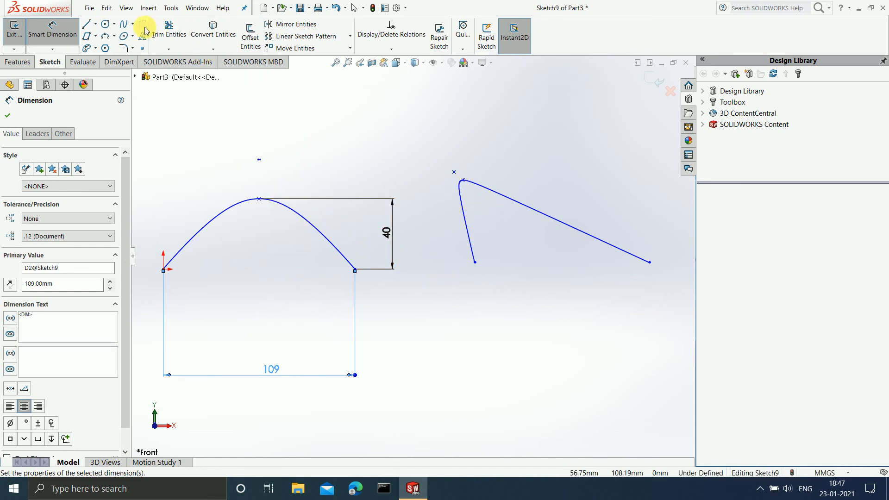
click(127, 36)
click(133, 39)
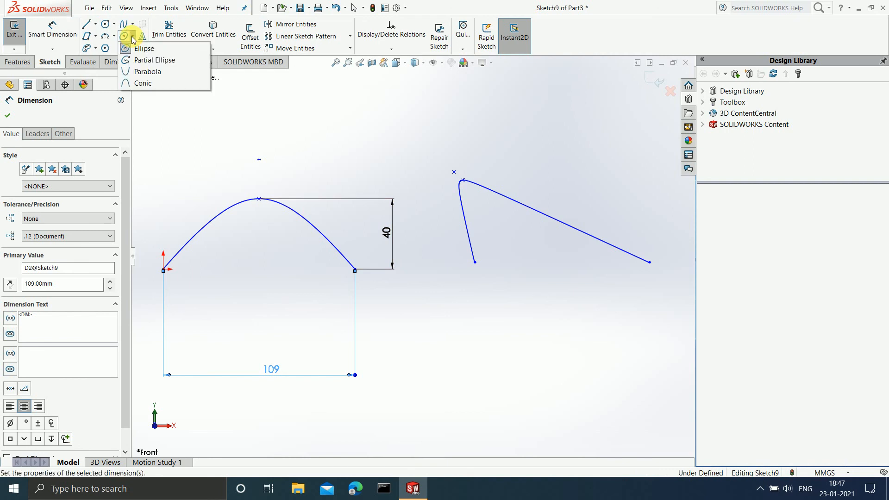
mouse_move(128, 27)
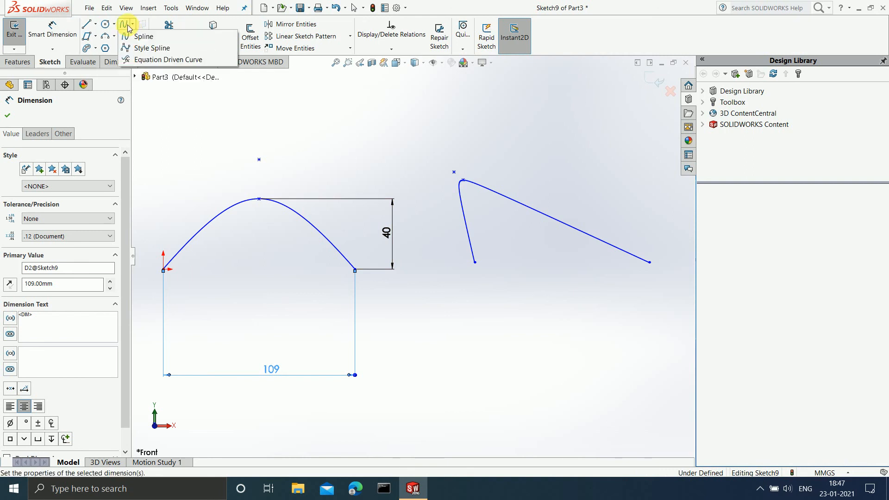
click(278, 180)
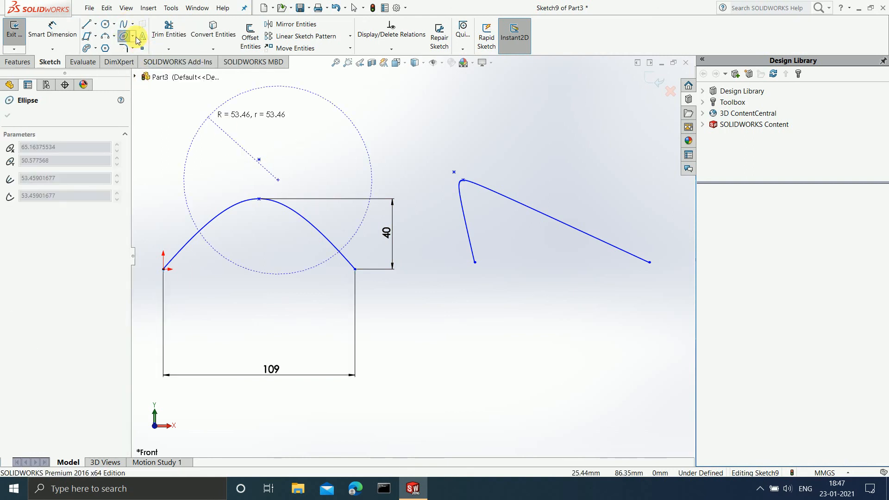
click(133, 37)
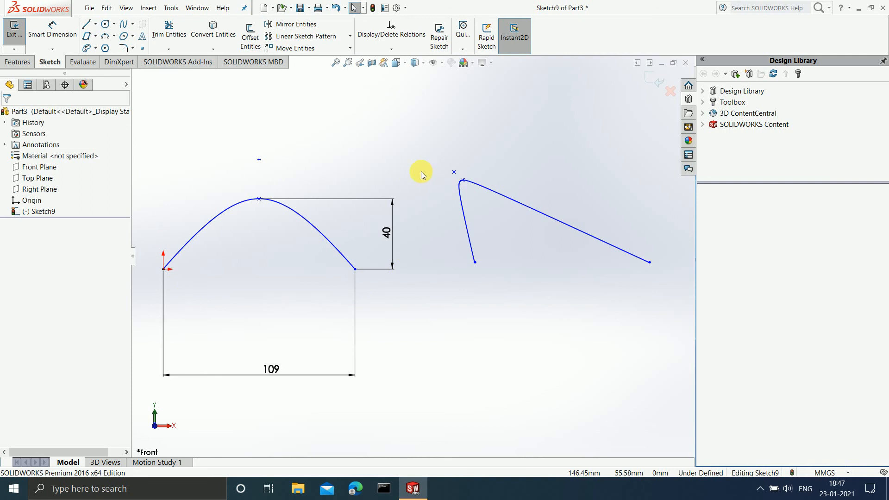
click(756, 495)
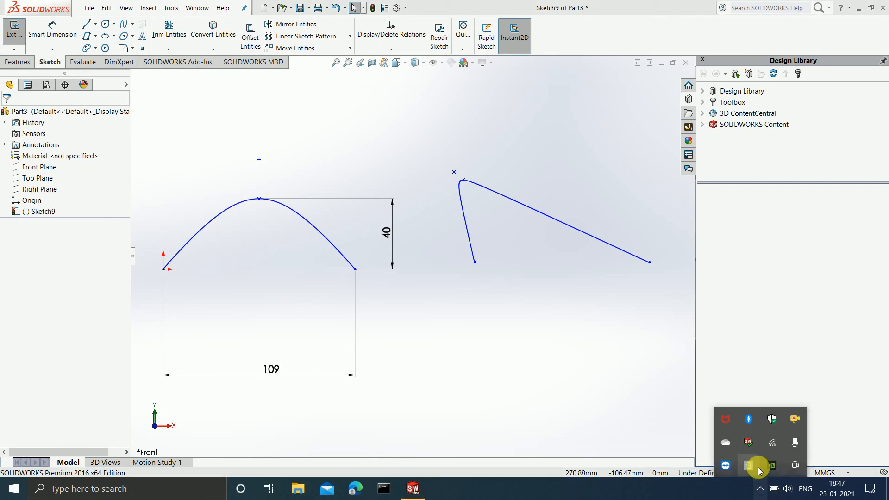
right_click(791, 420)
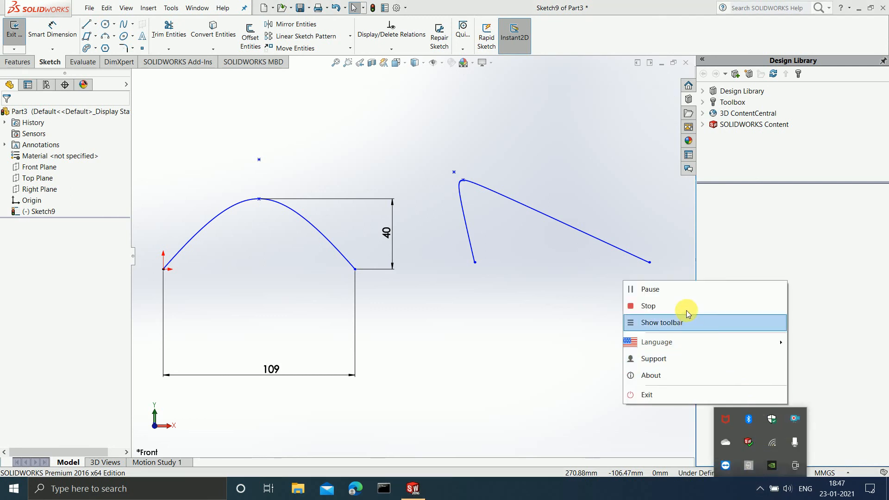